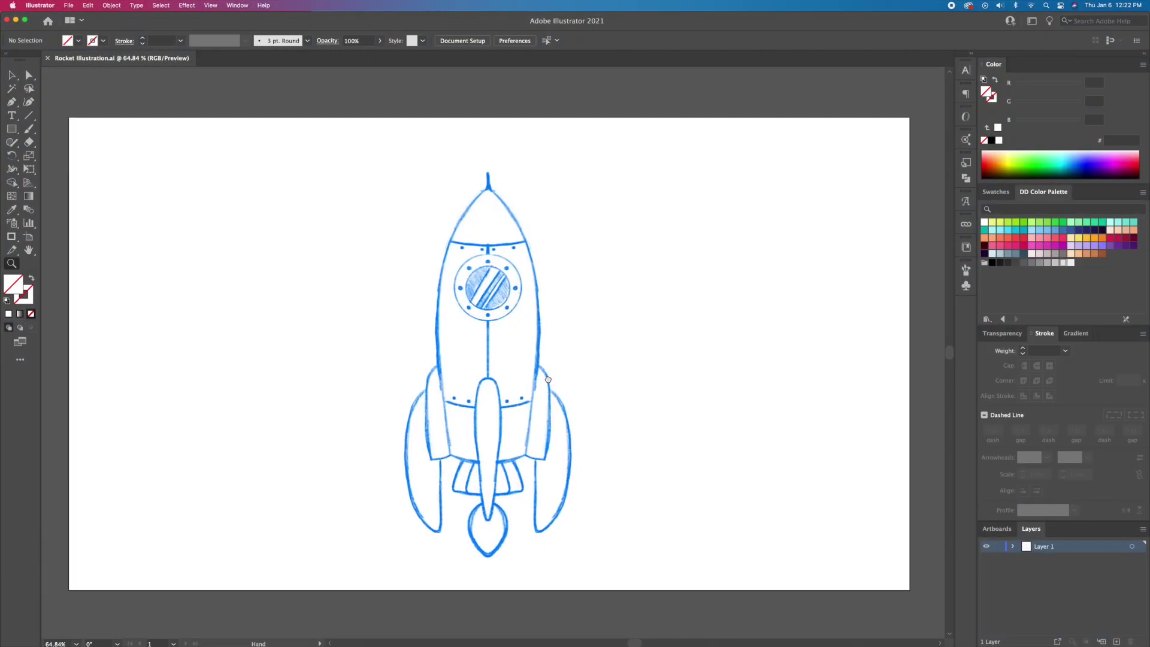
# Rename the sketch layer to Reference and make it a template with images dimmed to 50%
pyautogui.scroll(-1, 514, 365)
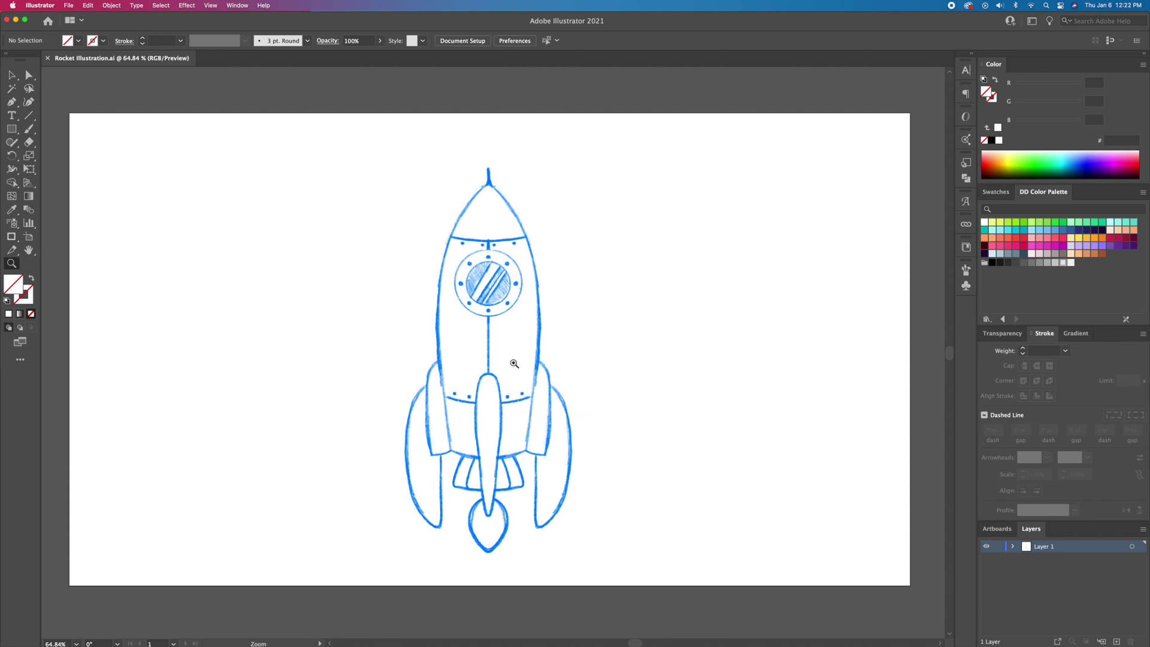
pyautogui.doubleClick(1026, 548)
pyautogui.write('rence')
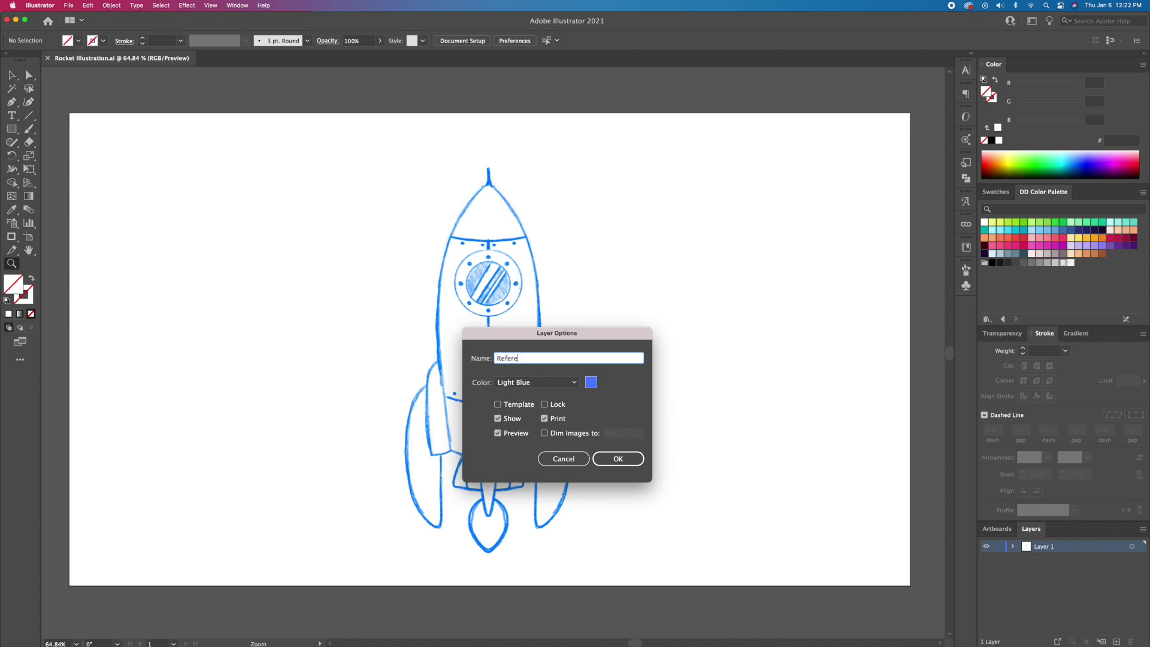
pyautogui.click(498, 405)
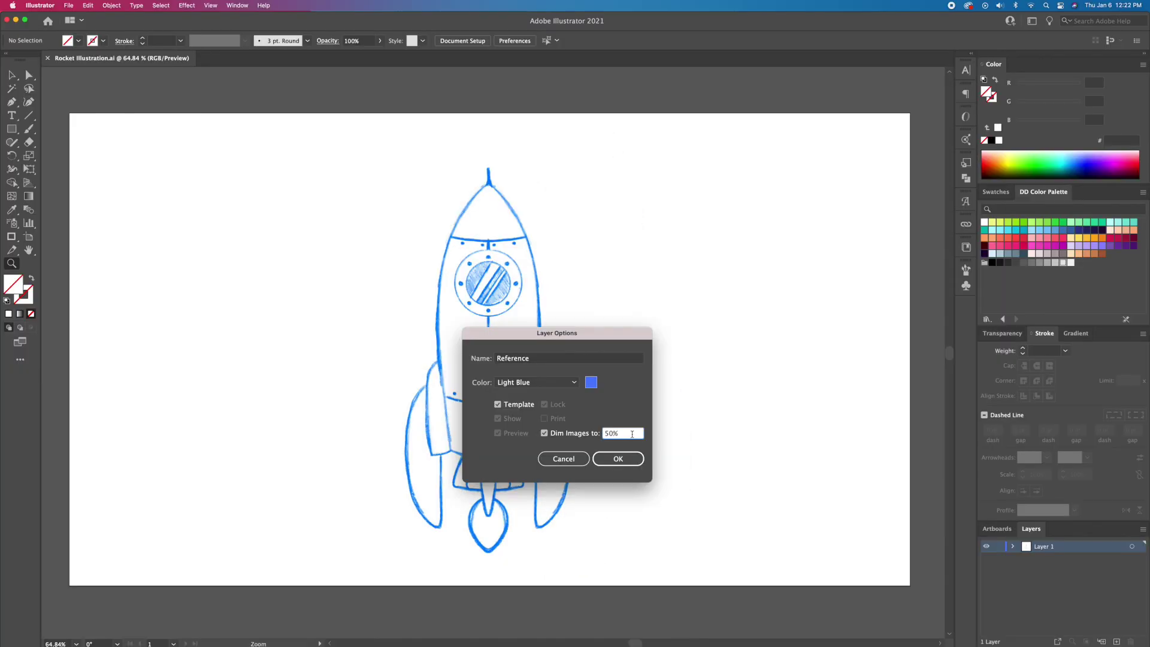
pyautogui.click(618, 459)
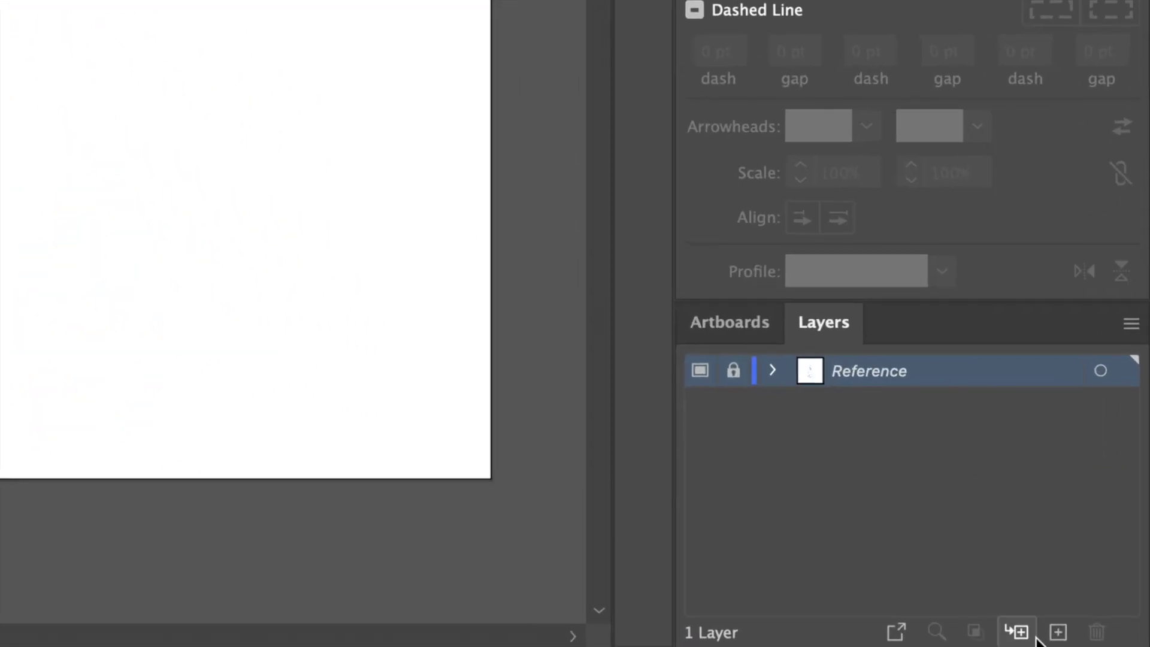
# Add two new layers above Reference, naming the upper one Outline and the lower one Color
pyautogui.click(1058, 631)
pyautogui.click(1057, 632)
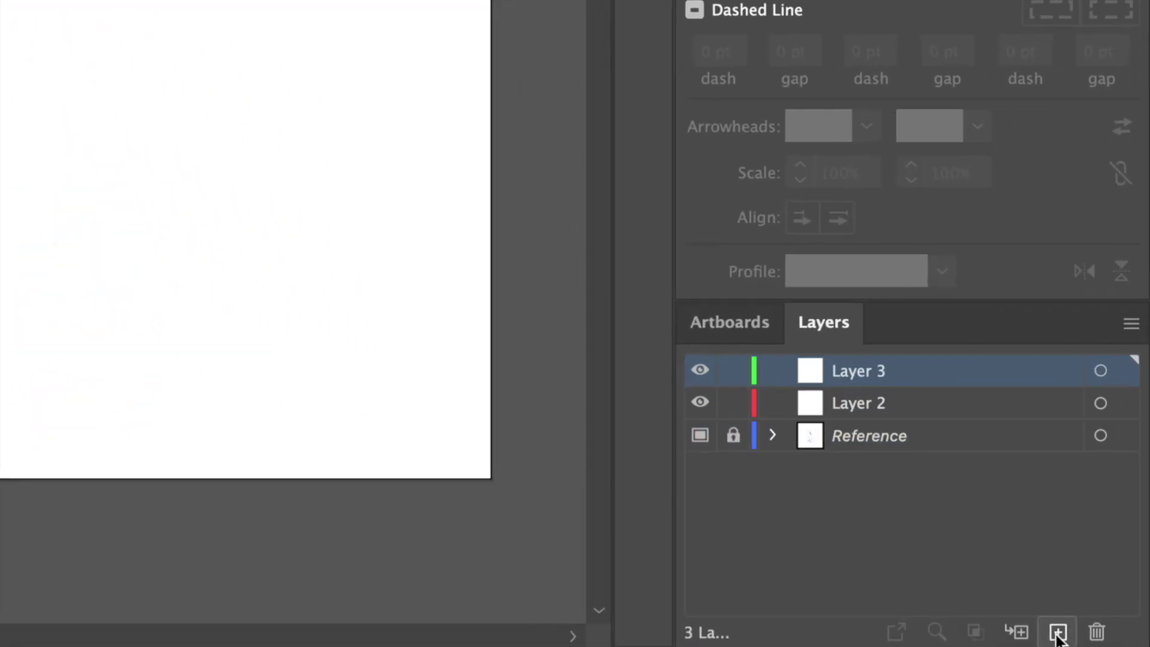
pyautogui.doubleClick(850, 371)
pyautogui.write('Outline')
pyautogui.press('Return')
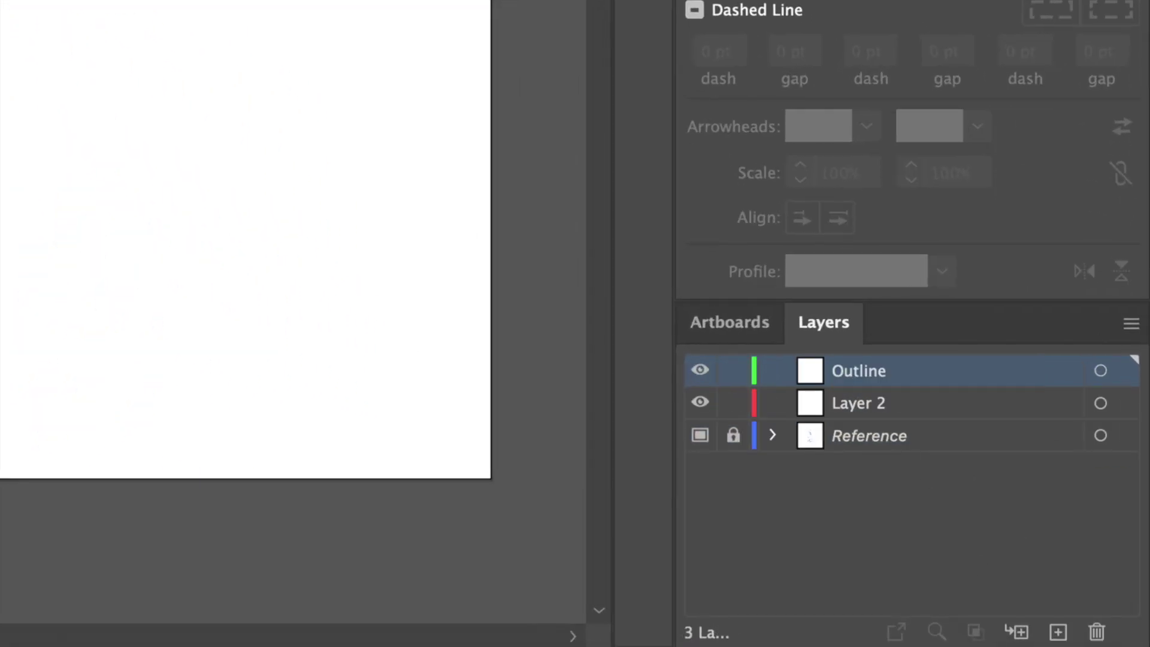
pyautogui.doubleClick(844, 404)
pyautogui.write('Color')
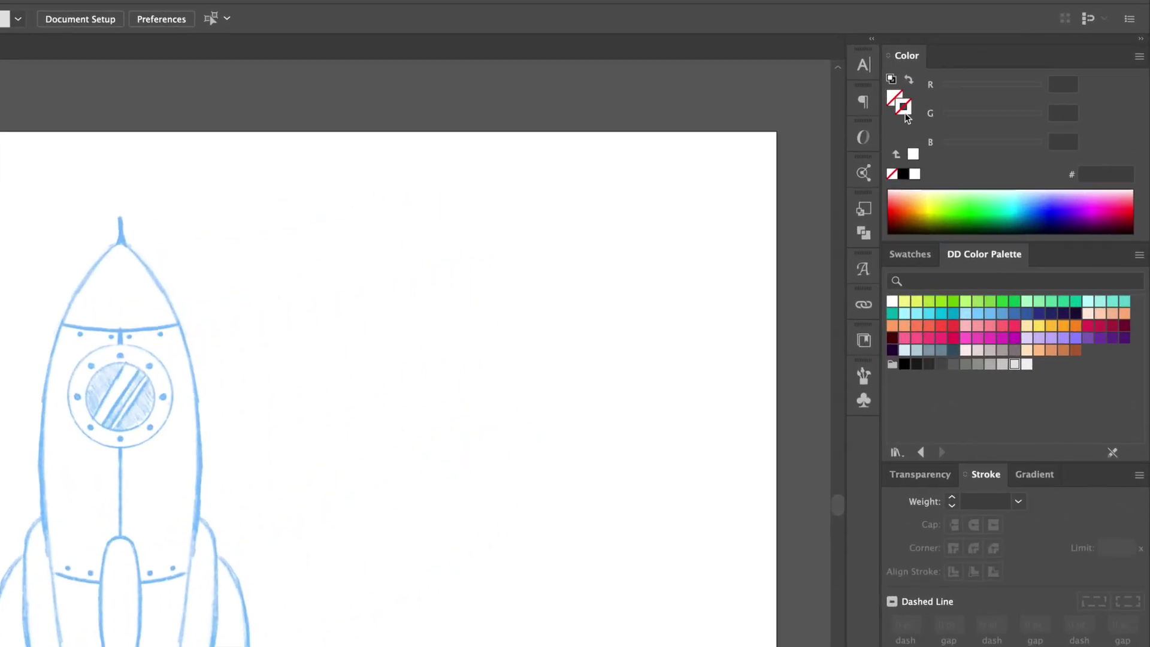
# Set the stroke to dark purple 240038 with round caps, round corners and a weight of 8 pt
pyautogui.click(892, 351)
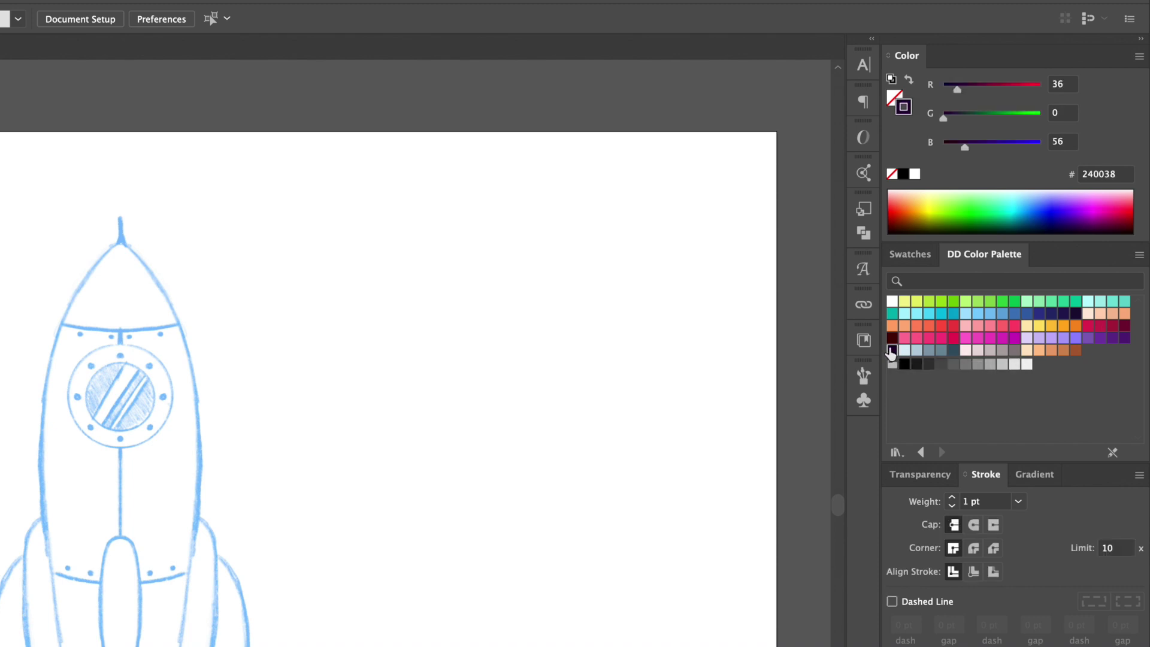
pyautogui.click(973, 524)
pyautogui.click(974, 548)
pyautogui.doubleClick(987, 507)
pyautogui.write('8')
pyautogui.press('Return')
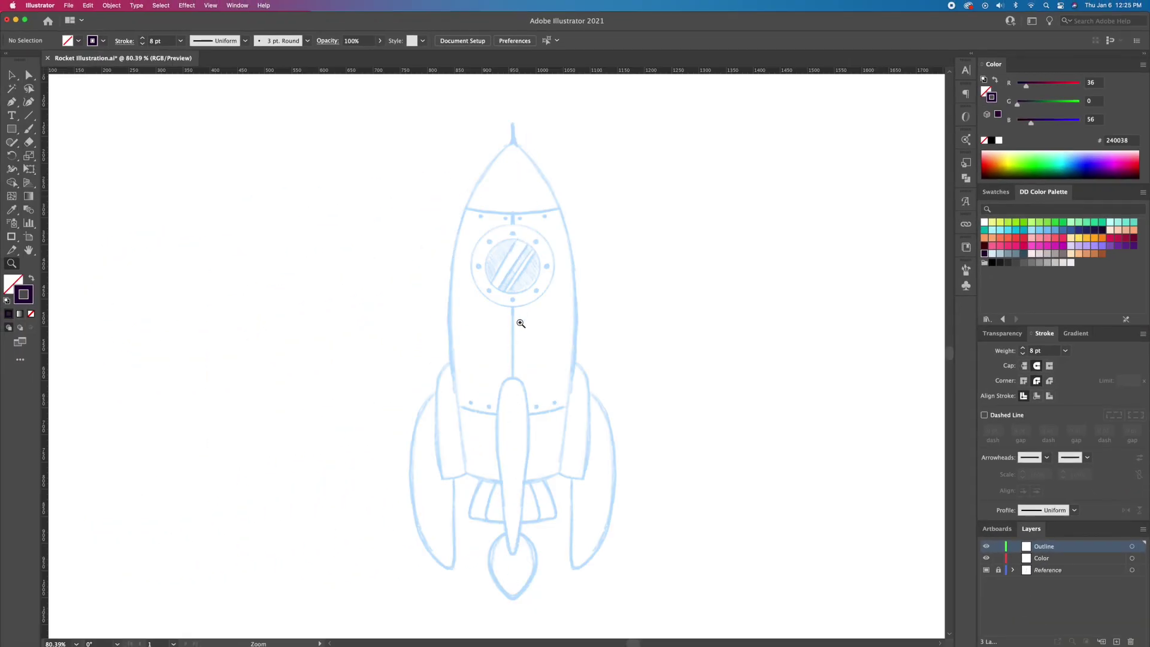
# Show the rulers and place a vertical guide through the centre of the rocket sketch
pyautogui.press('super+r')
pyautogui.press('super+r')
pyautogui.moveTo(46, 219); pyautogui.dragTo(512, 230)
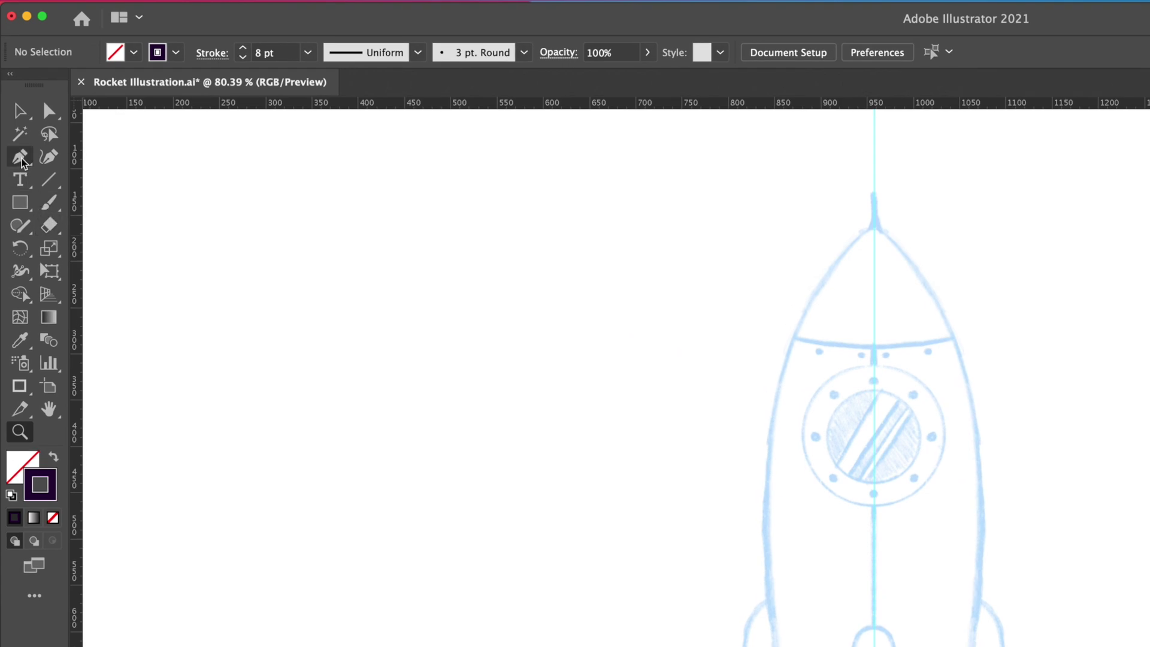
# Trace the left side of the rocket body with the Pen tool, from the nose tip down to the lower left corner
pyautogui.click(21, 159)
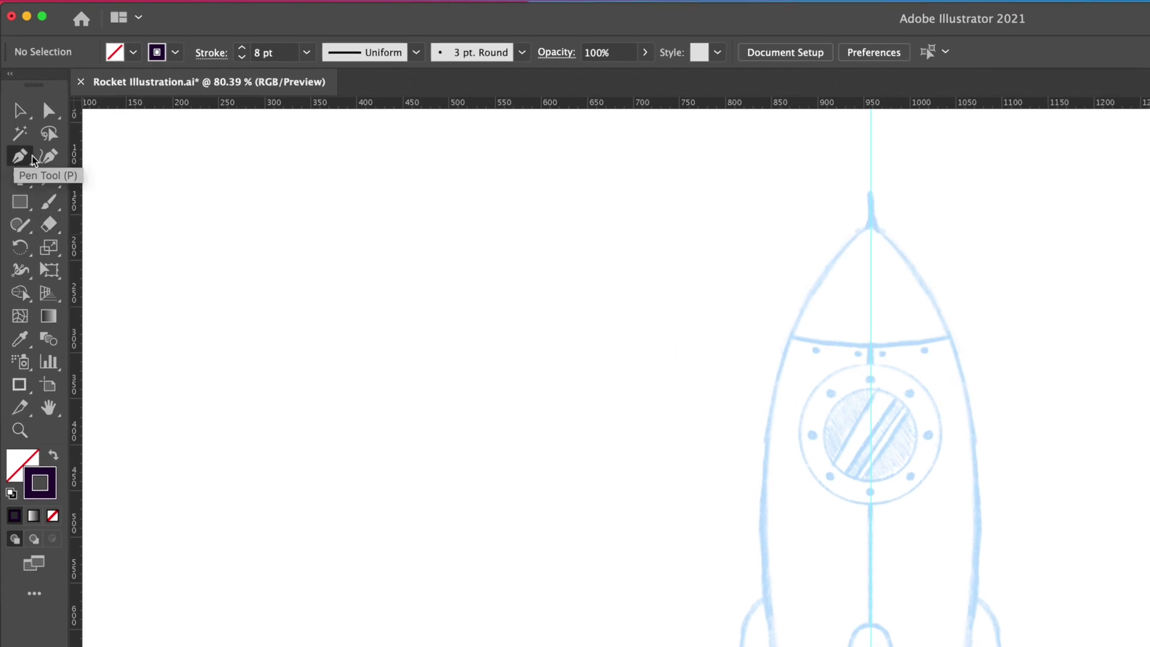
pyautogui.click(871, 225)
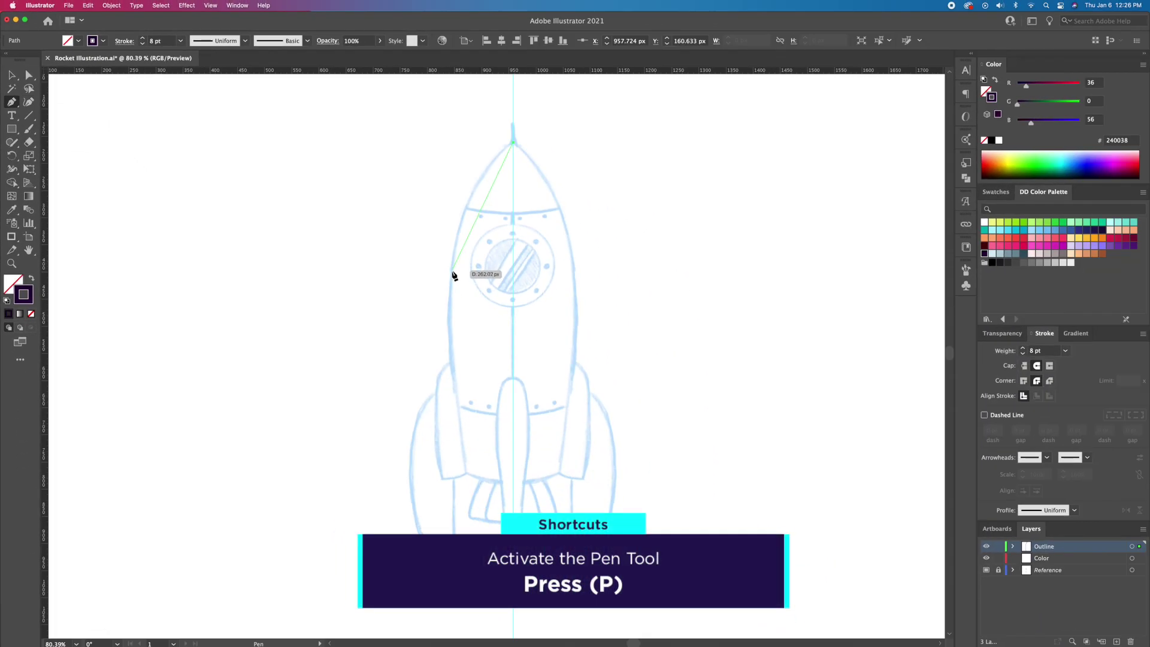
pyautogui.moveTo(452, 272); pyautogui.dragTo(445, 367)
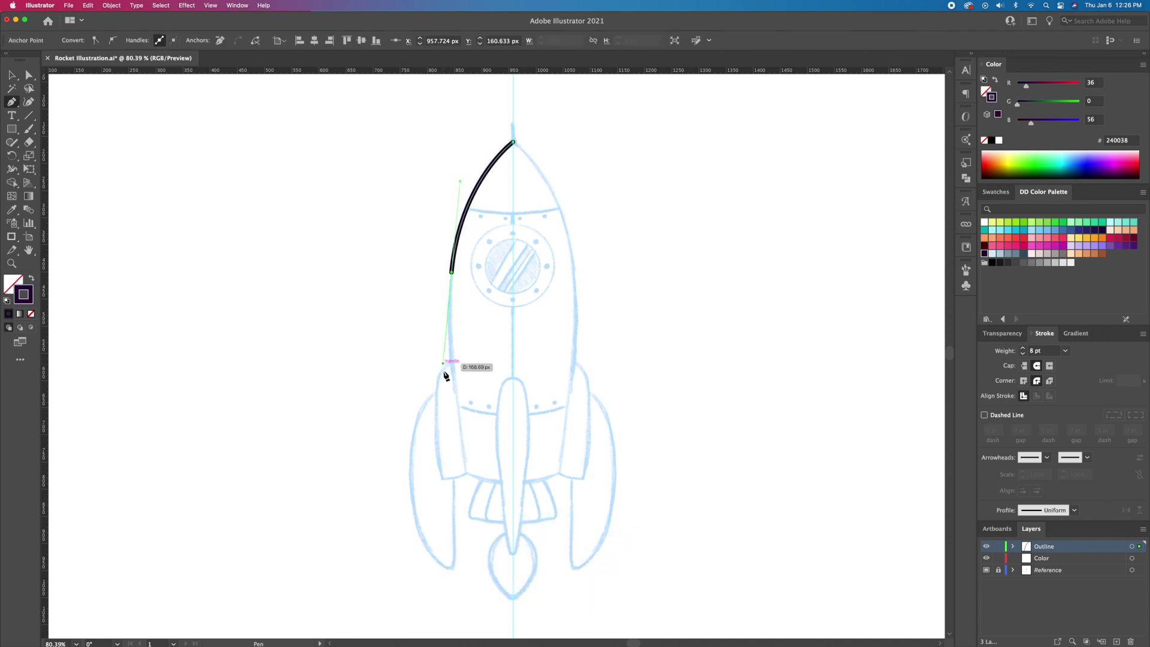
pyautogui.click(467, 474)
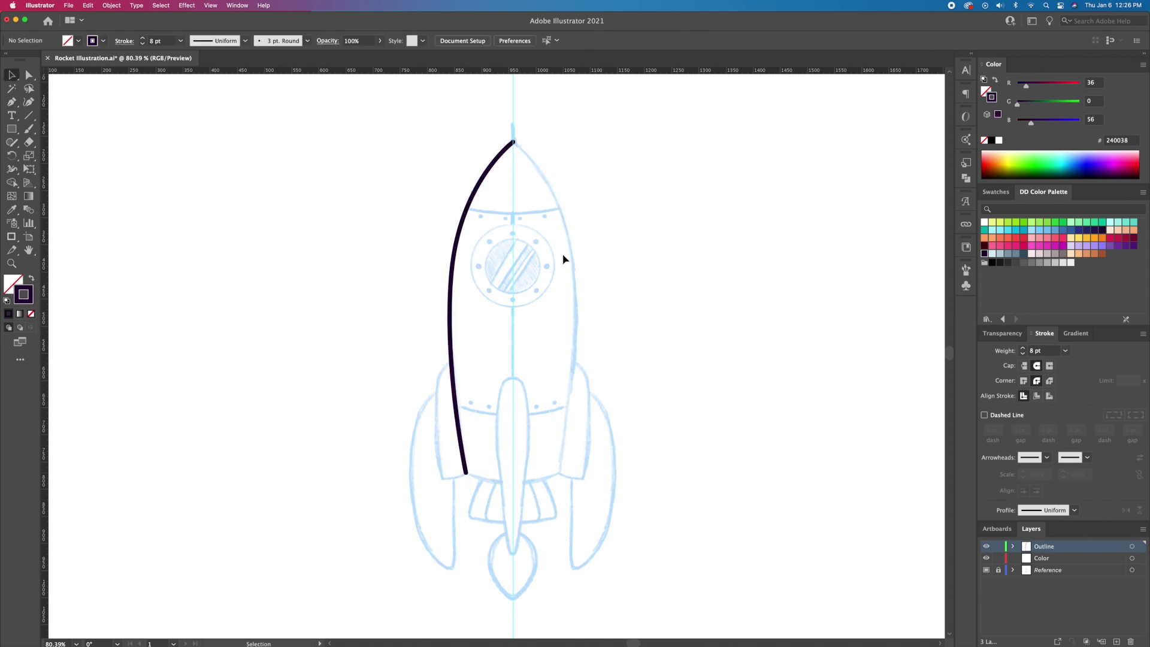
# Reflect a copy of the left body outline across the vertical axis, using the nose tip as the reference point
pyautogui.press('v')
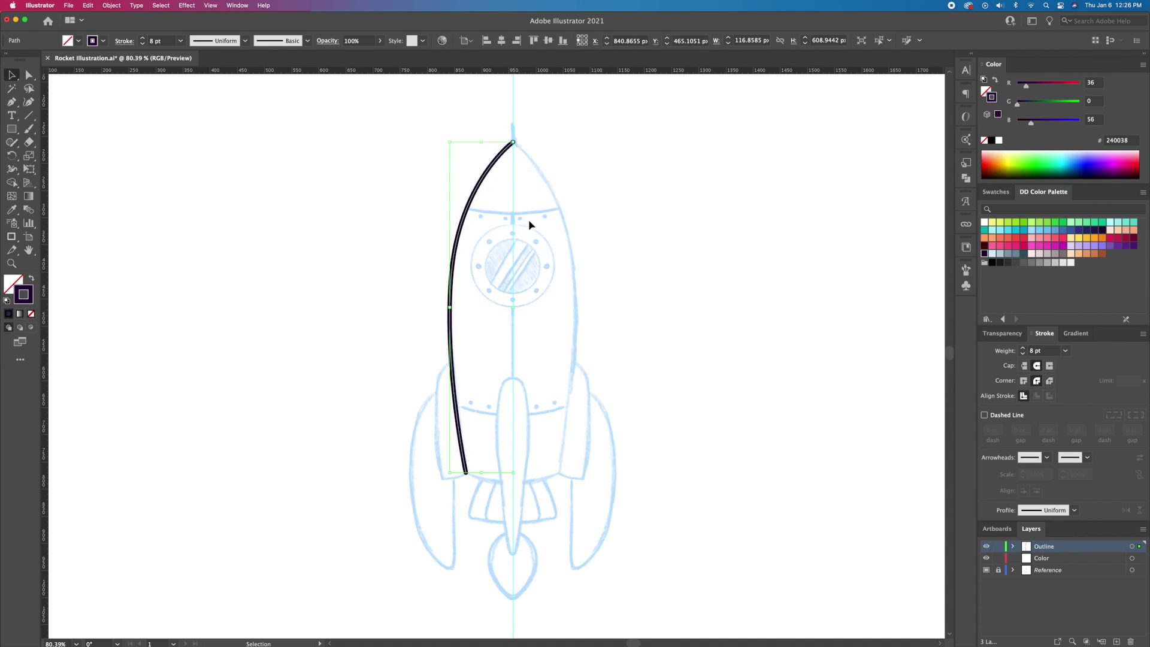
pyautogui.click(11, 156)
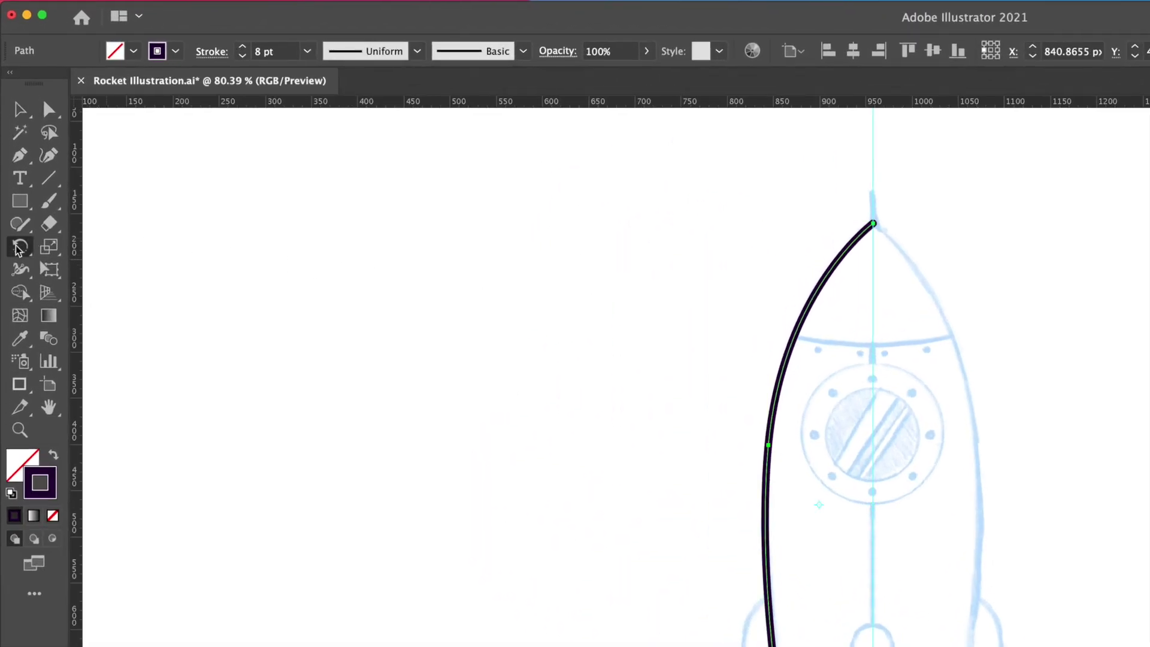
pyautogui.moveTo(18, 248); pyautogui.dragTo(84, 267)
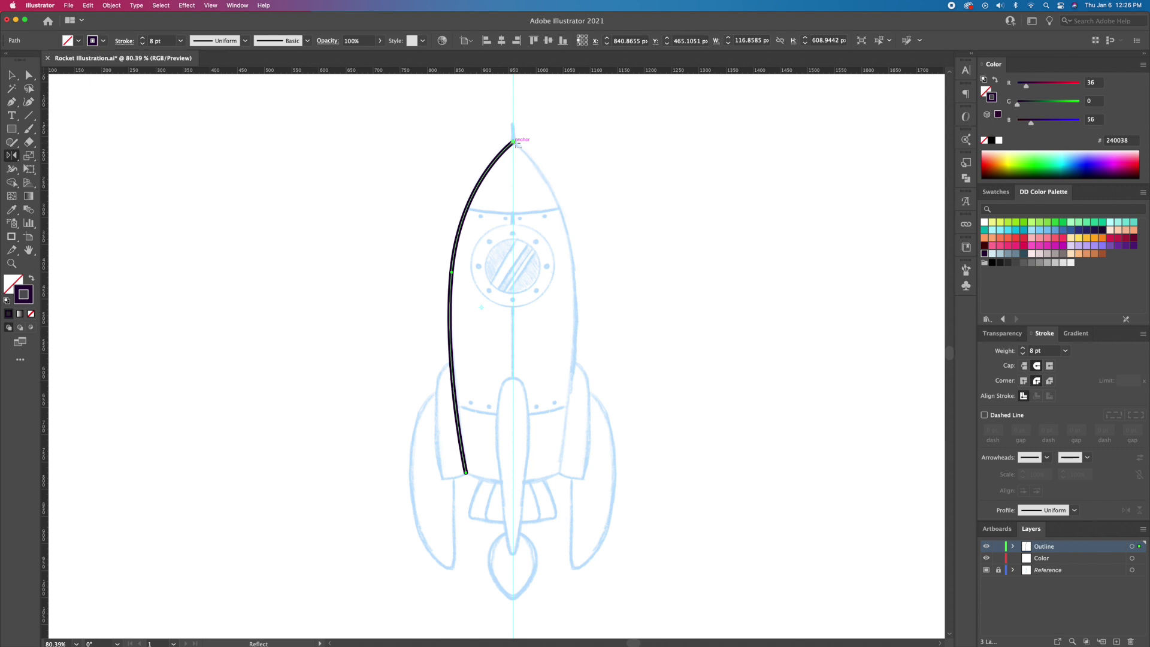
pyautogui.keyDown('alt'); pyautogui.click(514, 143); pyautogui.keyUp('alt')
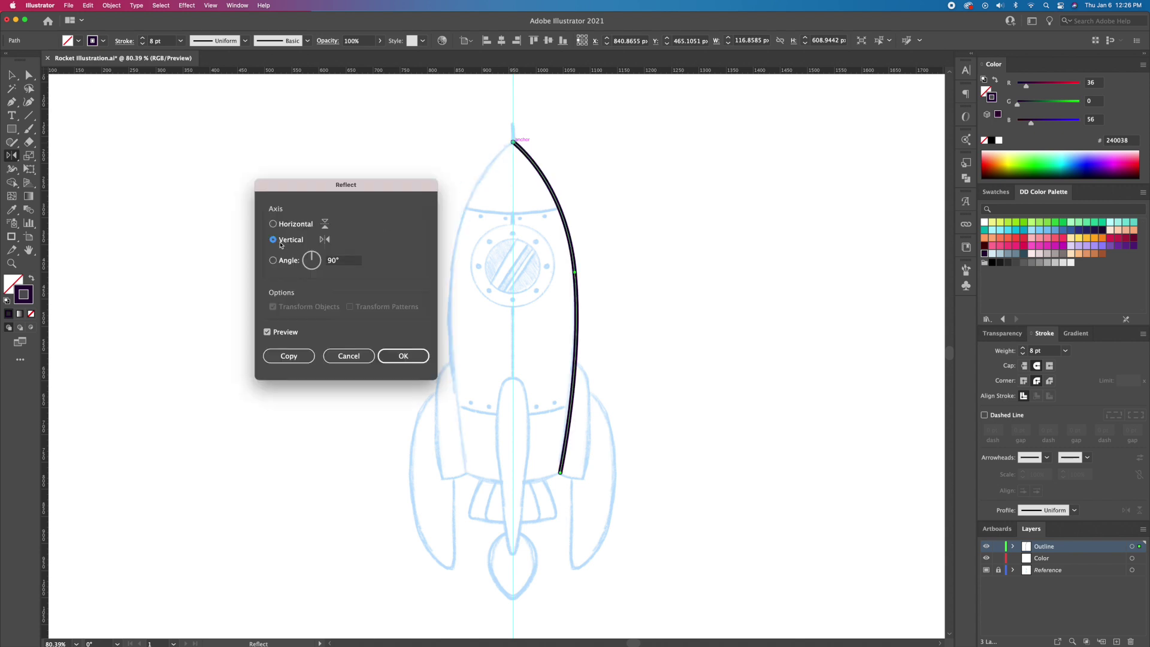
pyautogui.click(304, 354)
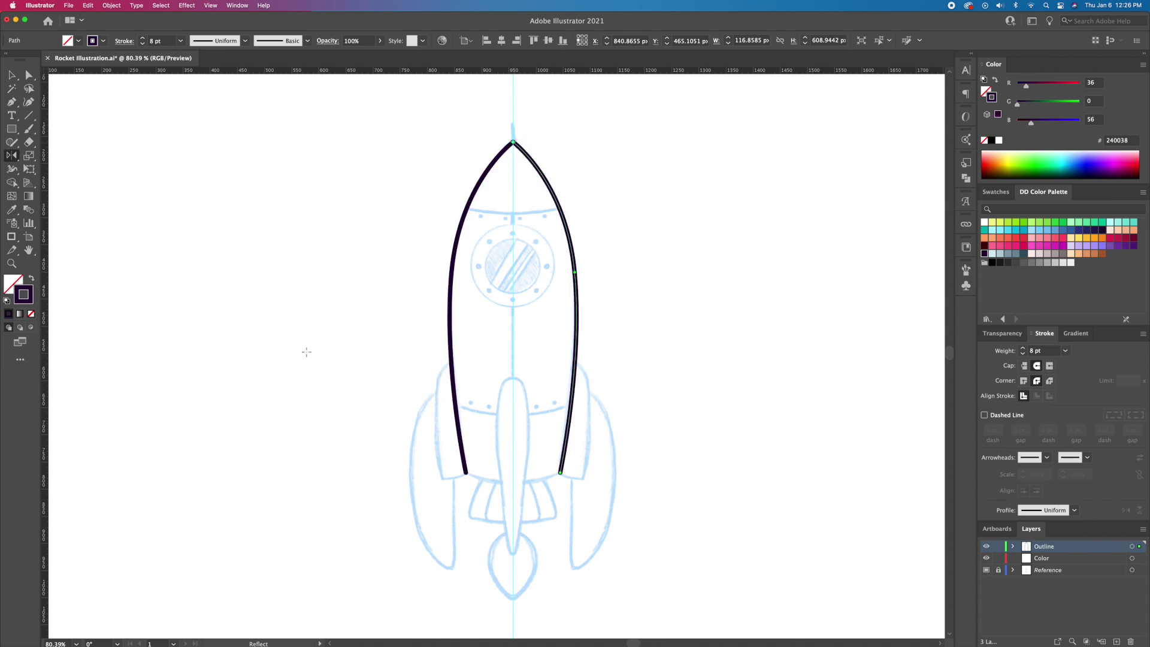
pyautogui.press('super+shift+a')
# Try to move one half of the body outline away from the nose tip, and undo the move
pyautogui.press('z')
pyautogui.moveTo(509, 130); pyautogui.dragTo(590, 200)
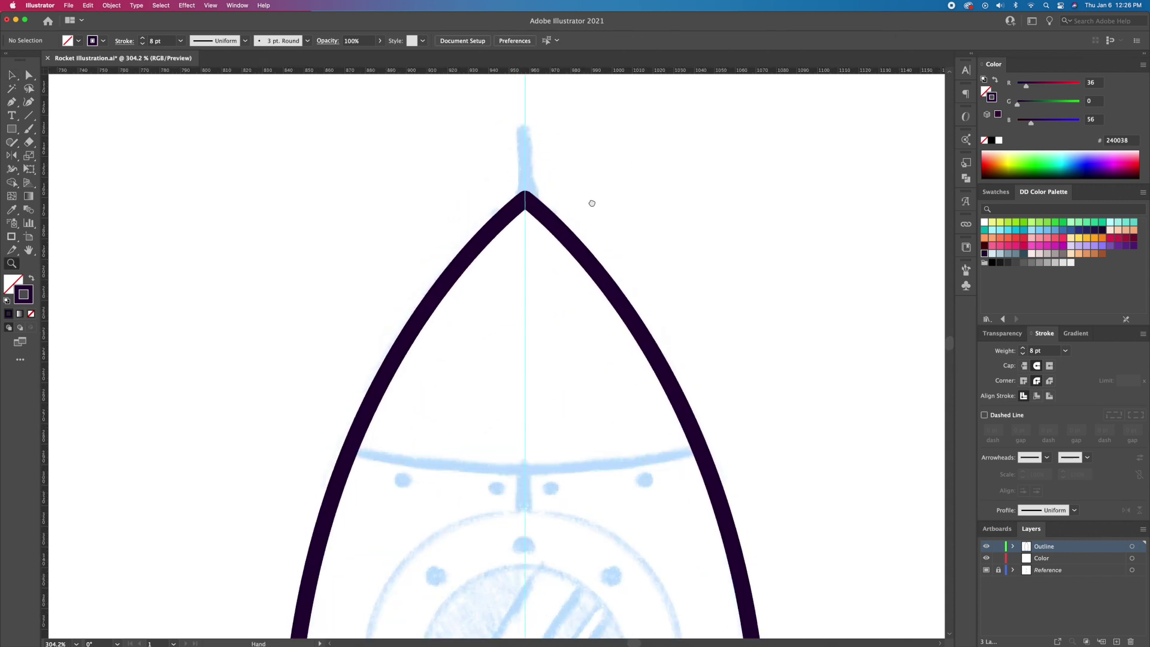
pyautogui.press('v')
pyautogui.moveTo(527, 229); pyautogui.dragTo(560, 227)
pyautogui.press('super+z')
pyautogui.press('super+shift+a')
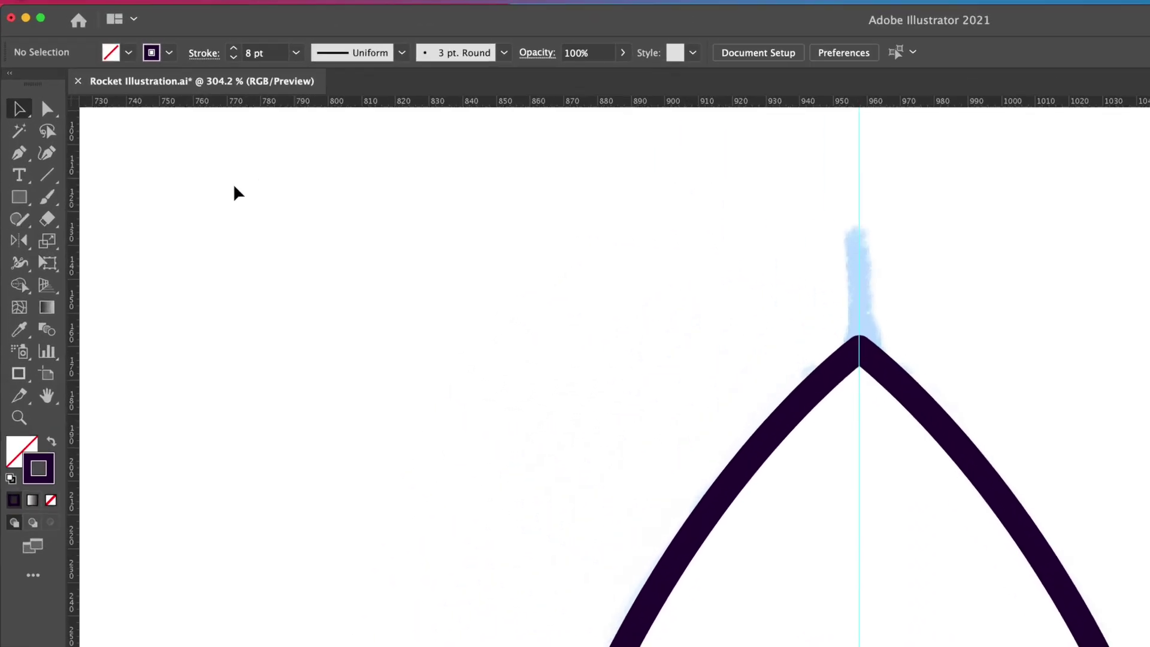
# Join the two body outline halves at their overlapping anchor points on the nose tip
pyautogui.click(28, 75)
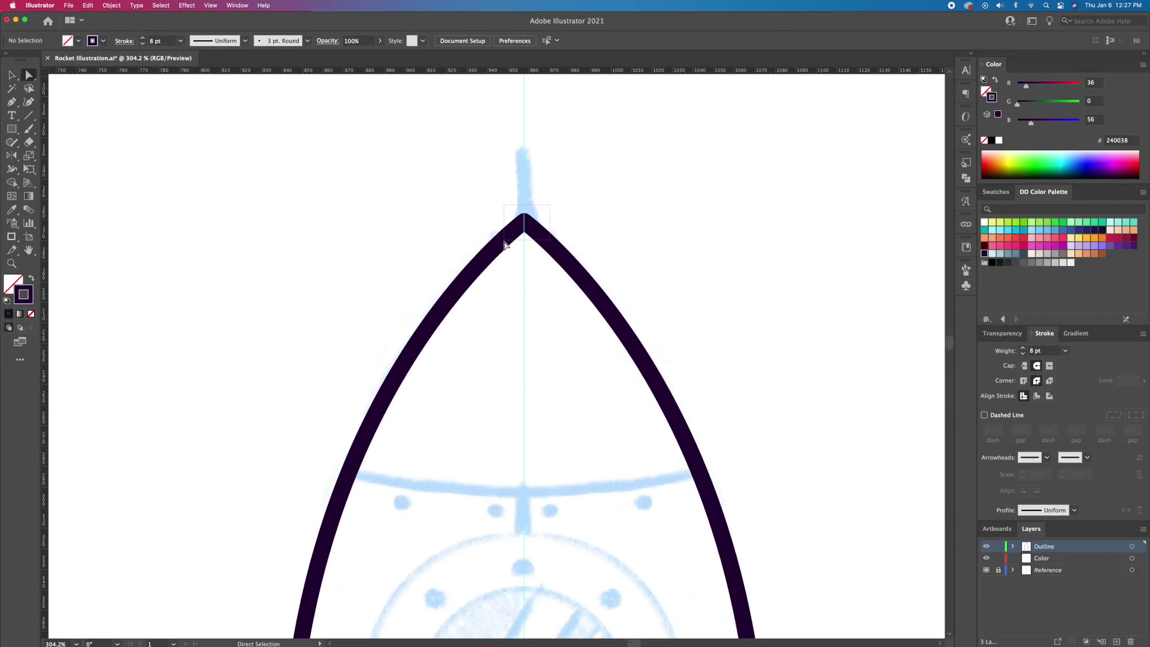
pyautogui.click(501, 245)
pyautogui.rightClick(527, 231)
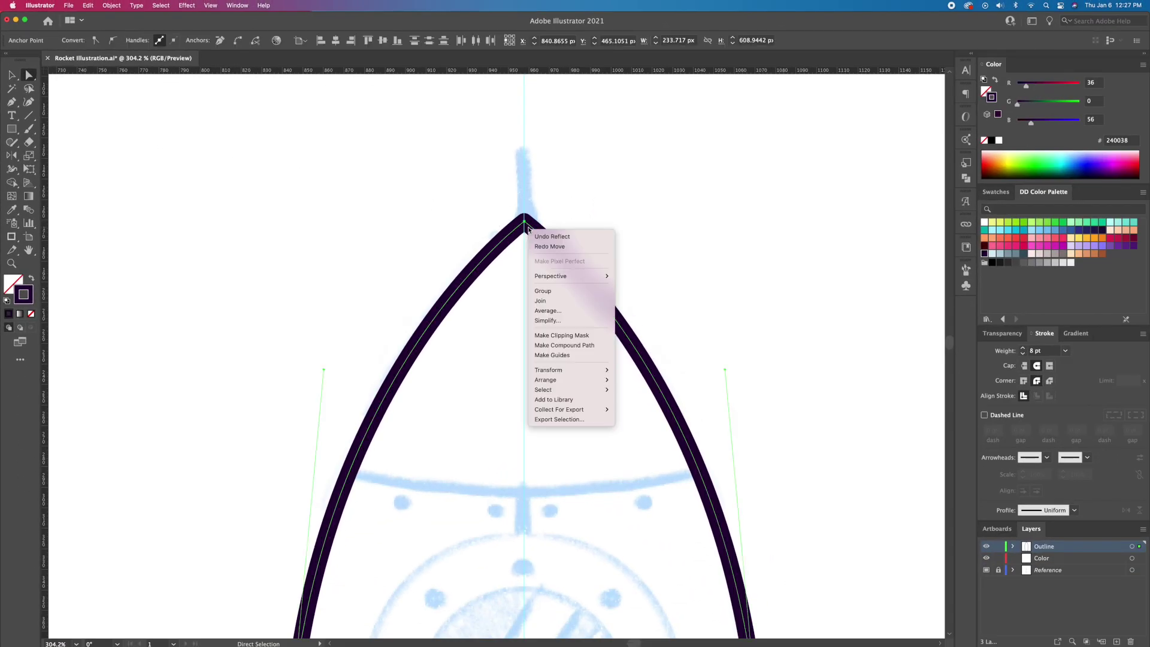
pyautogui.click(544, 301)
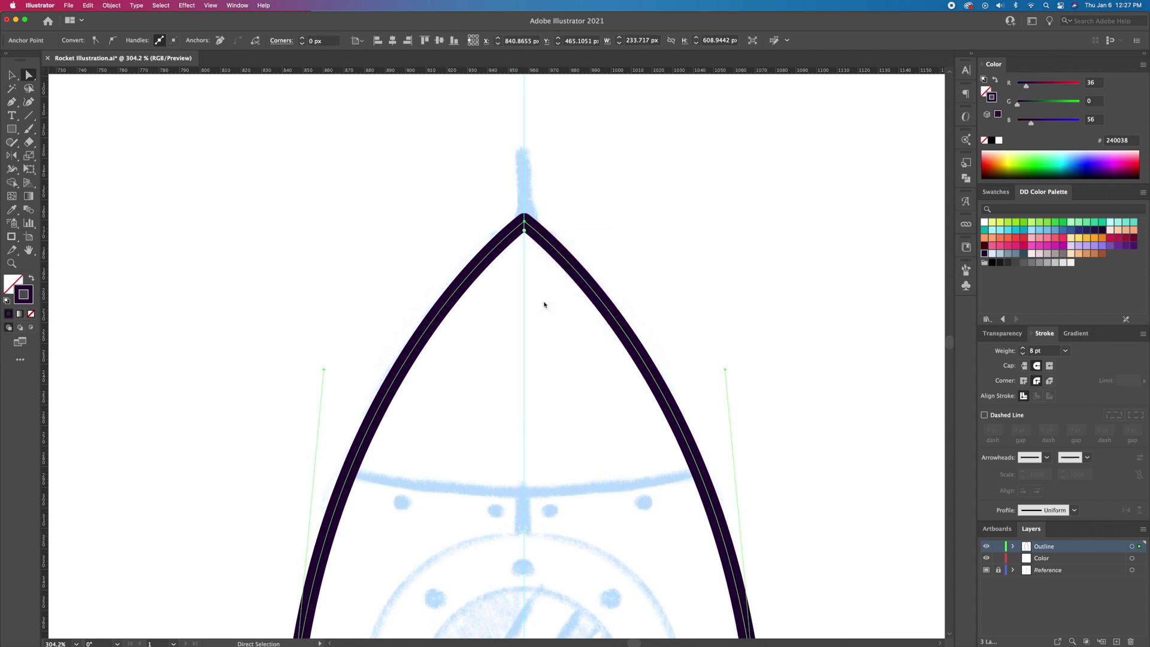
pyautogui.press('super+shift+a')
# Close the base of the rocket body with a straight Pen segment between the two lower endpoints
pyautogui.press('z')
pyautogui.moveTo(624, 239); pyautogui.dragTo(452, 476)
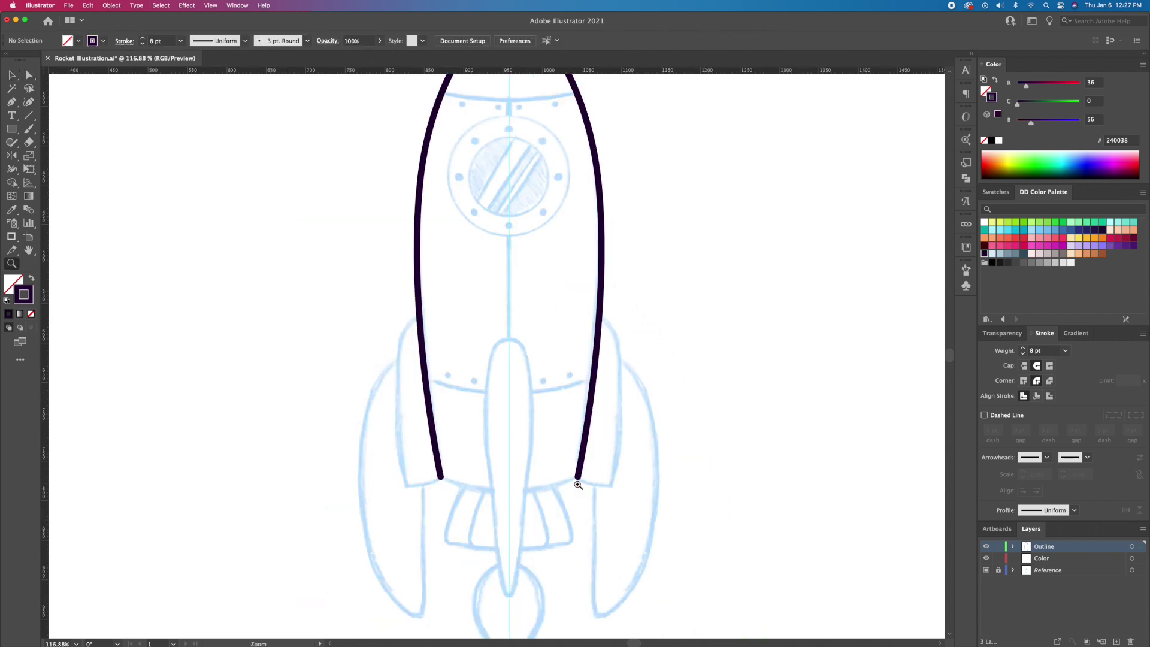
pyautogui.press('p')
pyautogui.keyDown('super'); pyautogui.click(577, 479); pyautogui.keyUp('super')
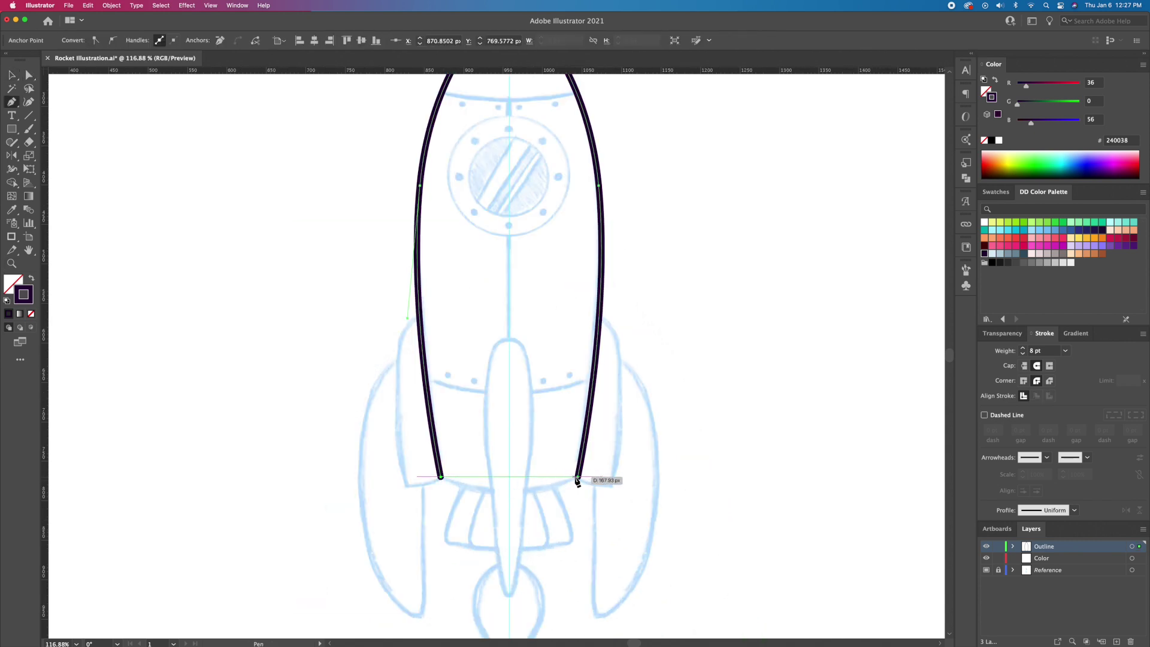
pyautogui.click(578, 478)
pyautogui.press('v')
pyautogui.click(699, 473)
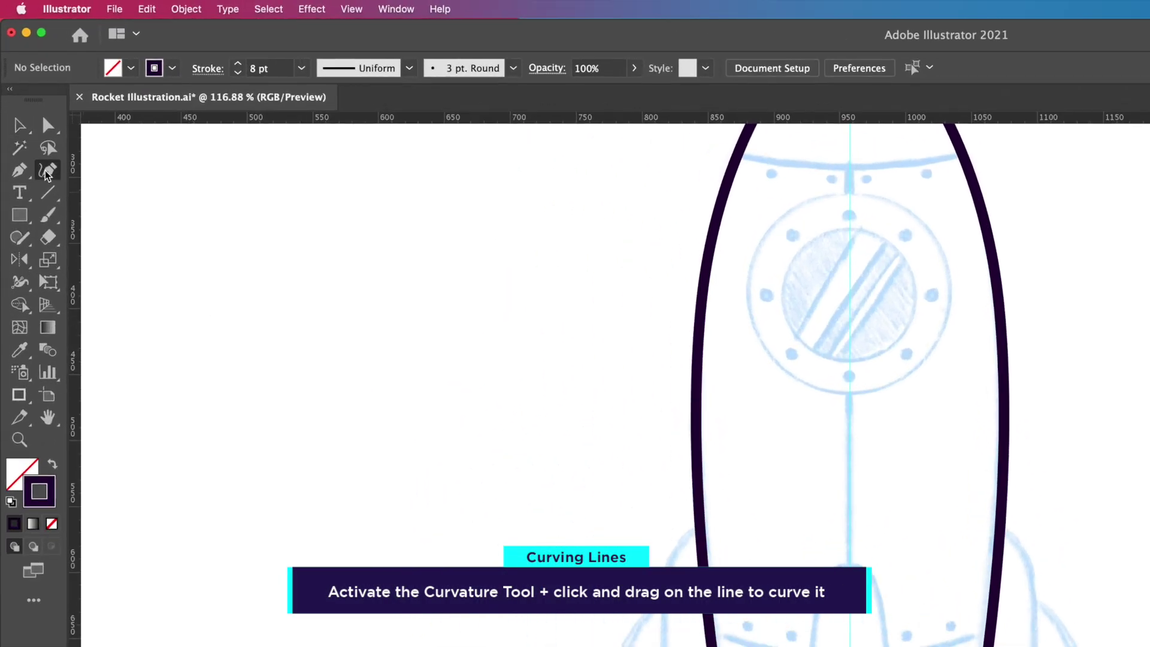
# Bend the middle of the body's base line downward with the Curvature tool to match the sketch
pyautogui.click(46, 173)
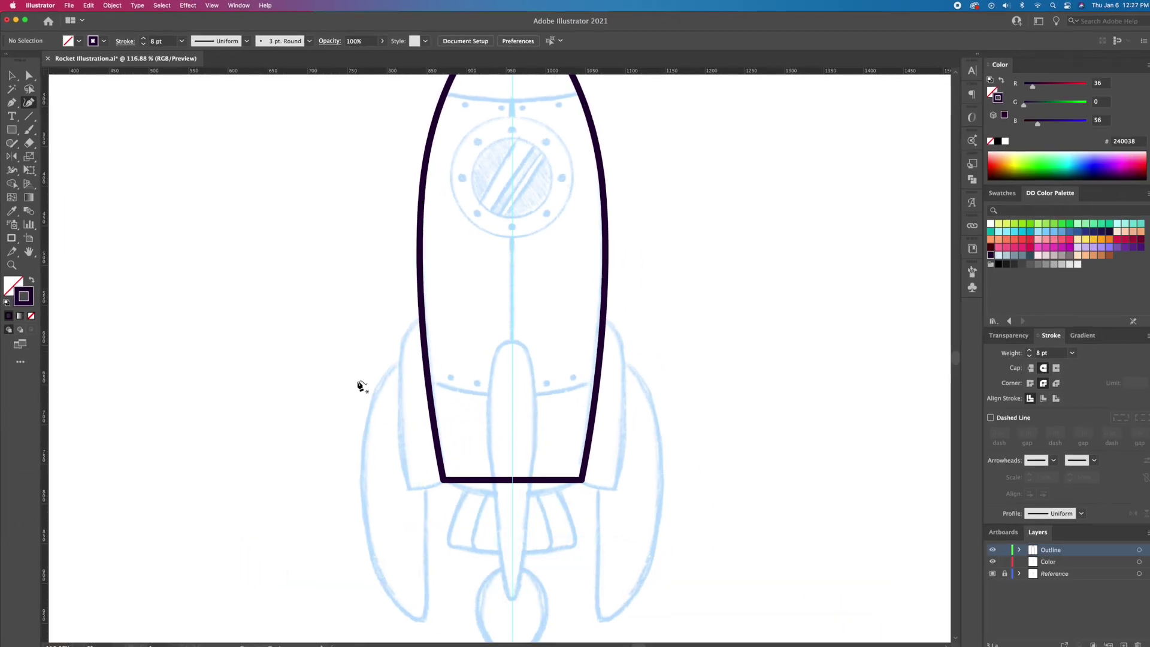
pyautogui.moveTo(512, 479); pyautogui.dragTo(512, 492)
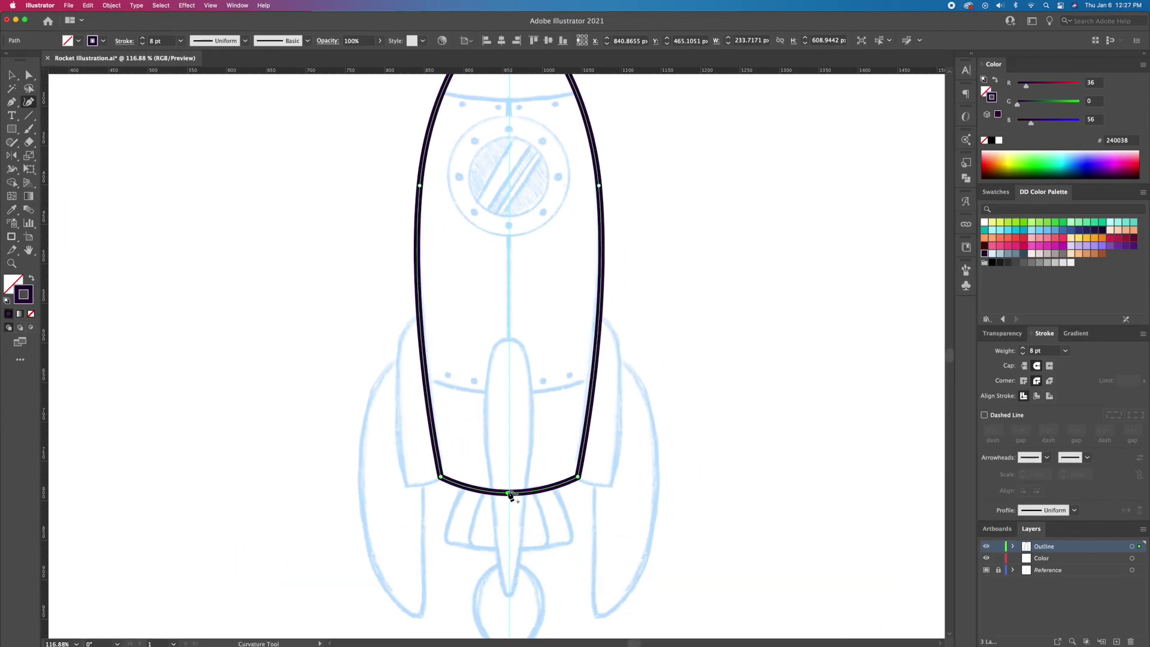
pyautogui.press('super+shift+a')
# Draw the left inner fin with straight Pen segments from the body's side, out along the fin and back to the body's lower left corner
pyautogui.press('z')
pyautogui.moveTo(644, 555); pyautogui.dragTo(447, 425)
pyautogui.moveTo(477, 526); pyautogui.dragTo(521, 475)
pyautogui.press('p')
pyautogui.click(473, 262)
pyautogui.moveTo(439, 297); pyautogui.dragTo(443, 419)
pyautogui.click(453, 482)
pyautogui.click(502, 470)
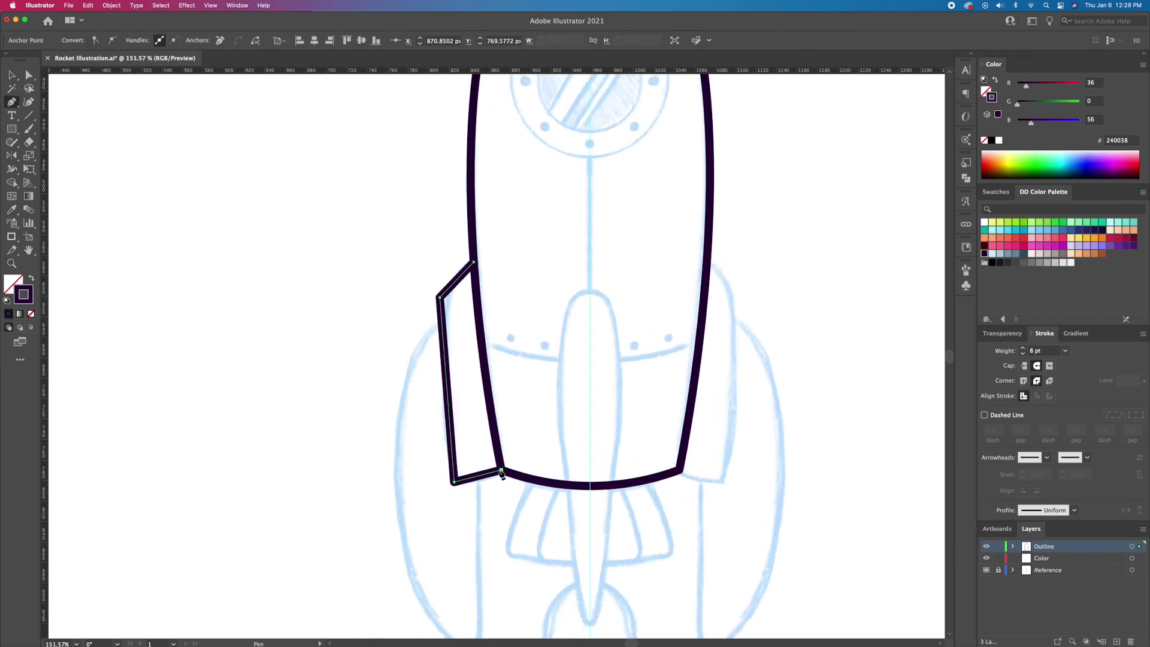
pyautogui.press('v')
pyautogui.click(321, 422)
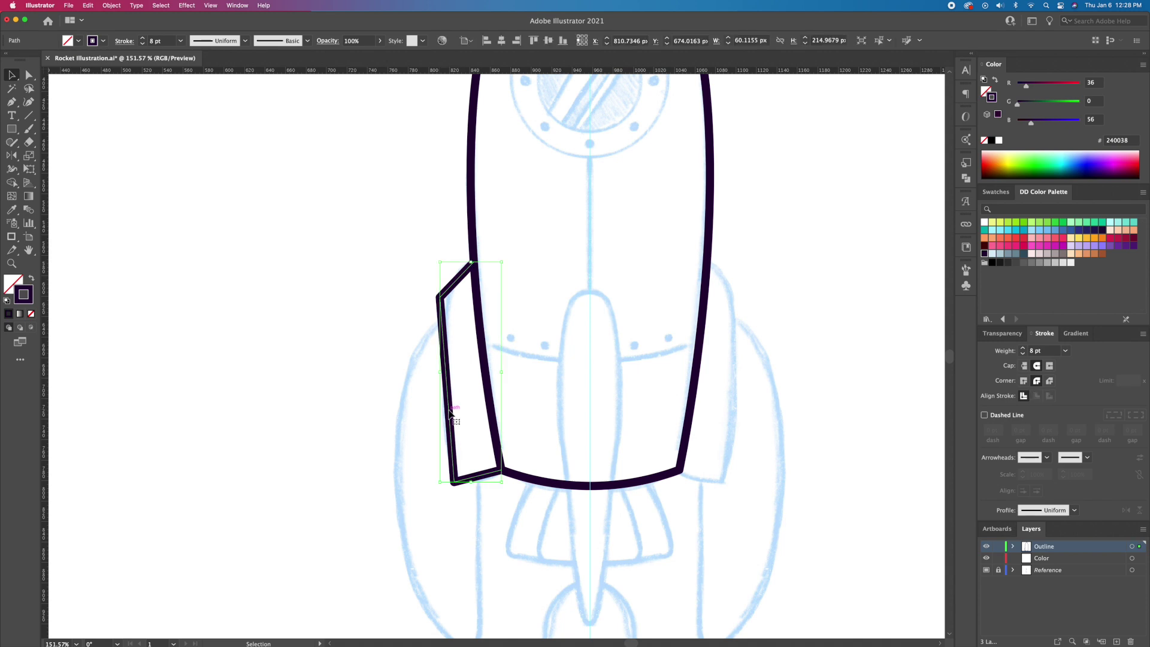
# Curve the bottom edge of the left inner fin with the Curvature tool
pyautogui.keyDown('super'); pyautogui.click(481, 483); pyautogui.keyUp('super')
pyautogui.press('v')
pyautogui.click(479, 429)
pyautogui.click(28, 102)
pyautogui.moveTo(490, 428); pyautogui.dragTo(398, 341)
pyautogui.press('super+shift+a')
# Round the upper and lower outer corners of the left inner fin to follow the sketch
pyautogui.scroll(2, 398, 257)
pyautogui.press('a')
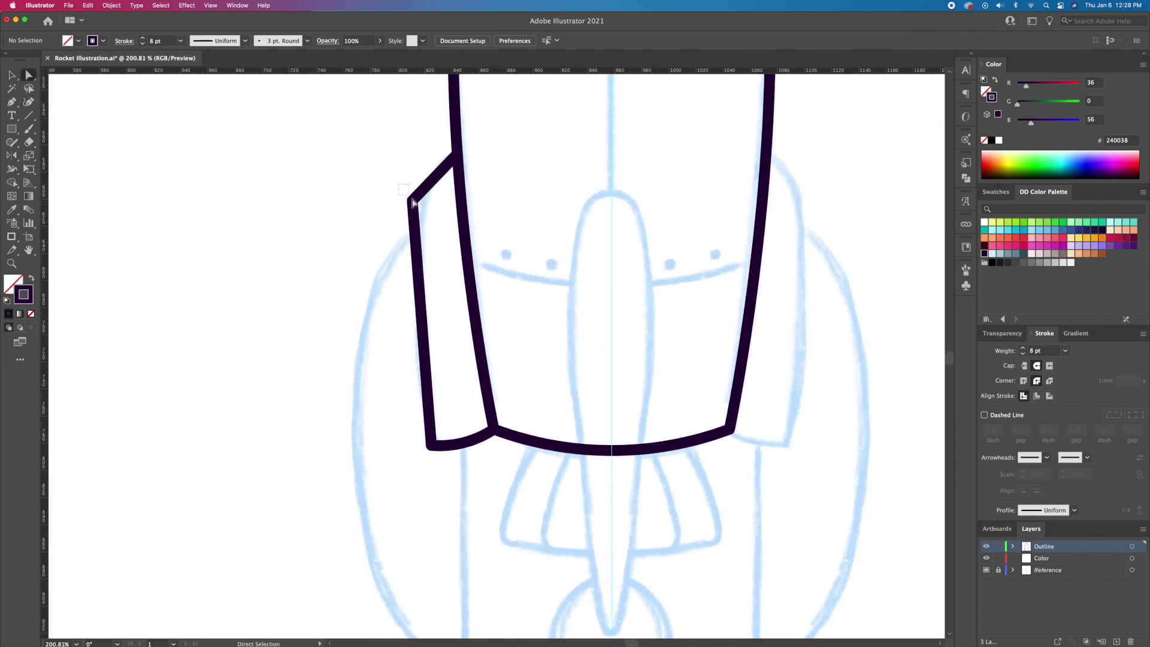
pyautogui.click(413, 203)
pyautogui.moveTo(420, 201); pyautogui.dragTo(539, 252)
pyautogui.moveTo(418, 433); pyautogui.dragTo(454, 457)
# Draw the left outer fin with straight Pen segments from the inner fin's bottom edge down to the tip and up to its upper corner
pyautogui.scroll(-2, 453, 449)
pyautogui.press('p')
pyautogui.click(447, 331)
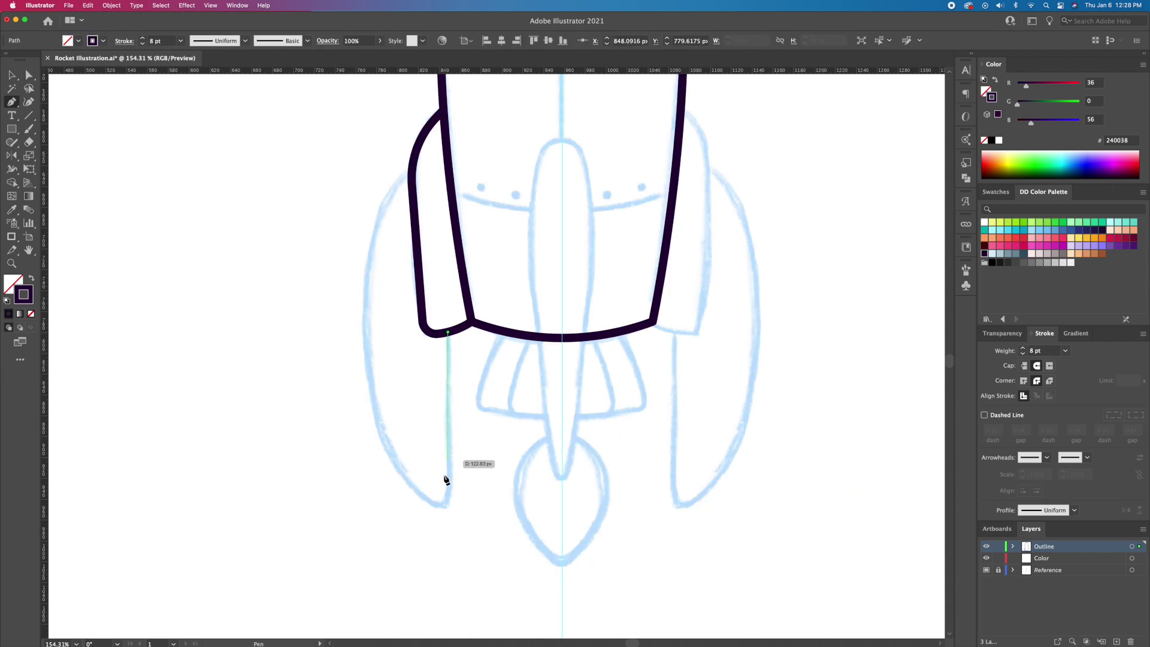
pyautogui.click(448, 513)
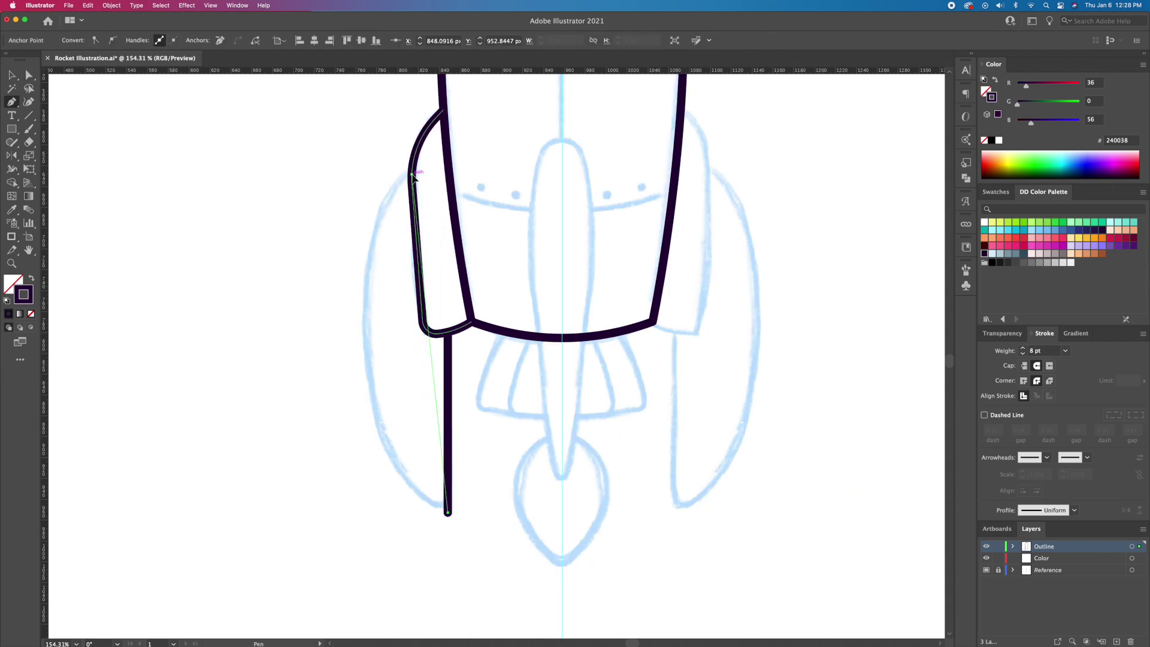
pyautogui.click(413, 176)
pyautogui.press('v')
# Bend the left outer fin's outer edge outward with the Curvature tool and round its lower tip to follow the sketch
pyautogui.click(28, 101)
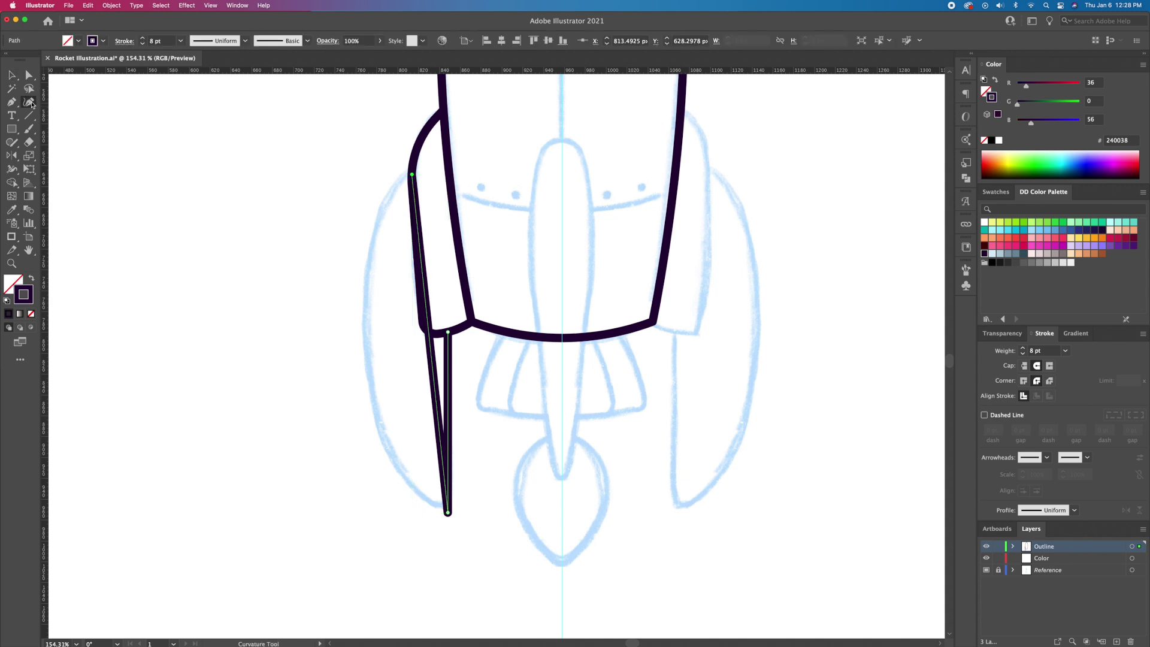
pyautogui.moveTo(429, 337); pyautogui.dragTo(367, 377)
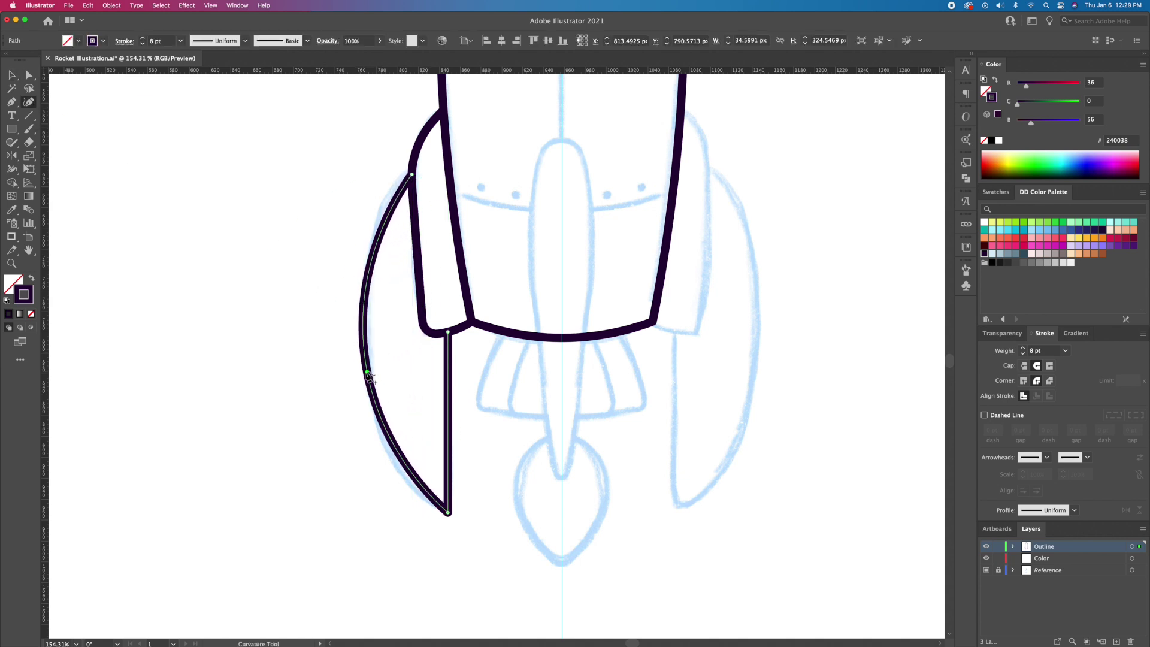
pyautogui.press('a')
pyautogui.click(448, 510)
# Reflect a copy of both left fins across the vertical axis at the center guide to form the right fins
pyautogui.press('v')
pyautogui.scroll(-2, 478, 469)
pyautogui.moveTo(402, 430); pyautogui.dragTo(366, 428)
pyautogui.click(12, 156)
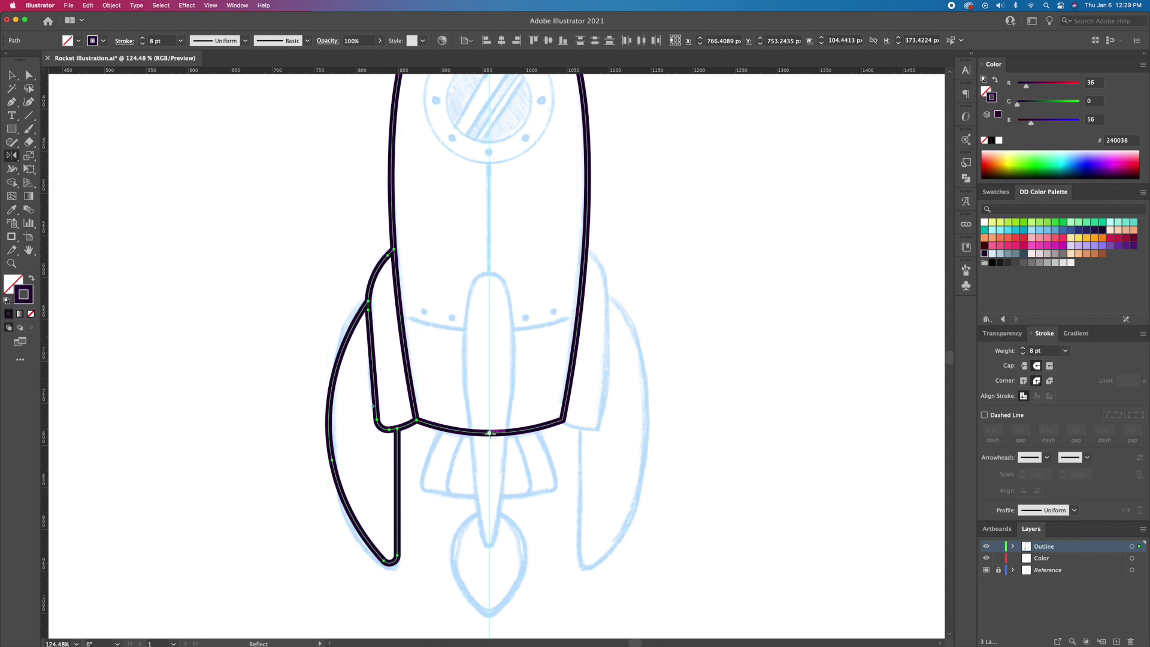
pyautogui.keyDown('alt'); pyautogui.click(490, 432); pyautogui.keyUp('alt')
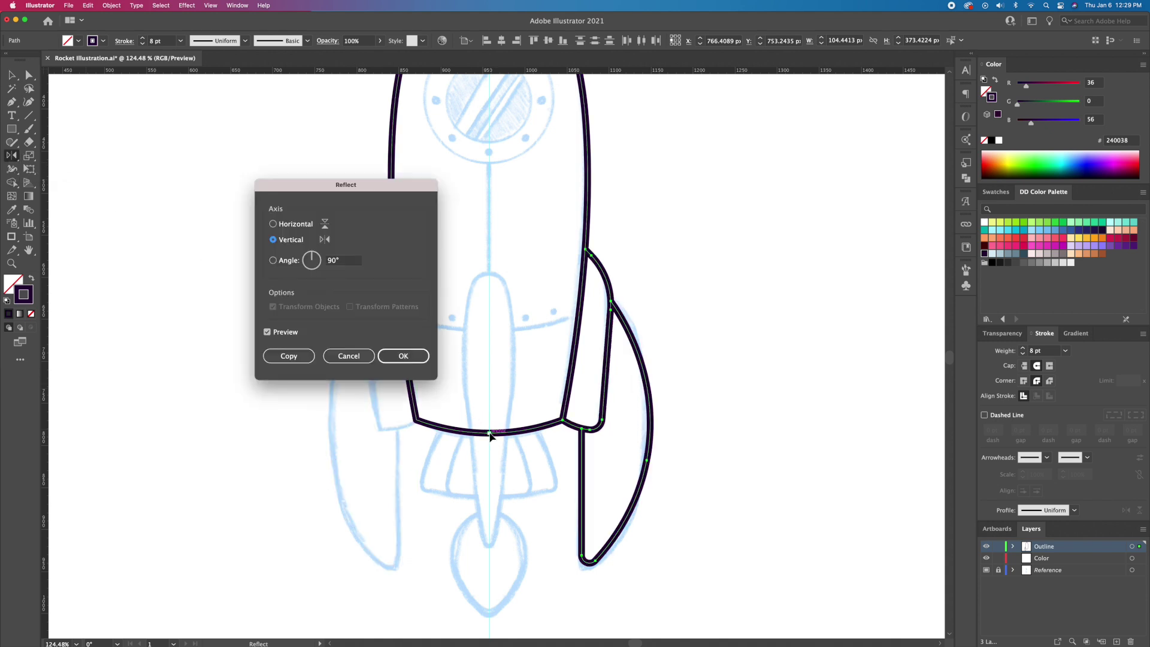
pyautogui.click(298, 359)
pyautogui.press('super+shift+a')
# Draw a flat ellipse about 159 px wide, centered on the guide, over the nozzle's lower edge in the sketch
pyautogui.press('z')
pyautogui.click(527, 459)
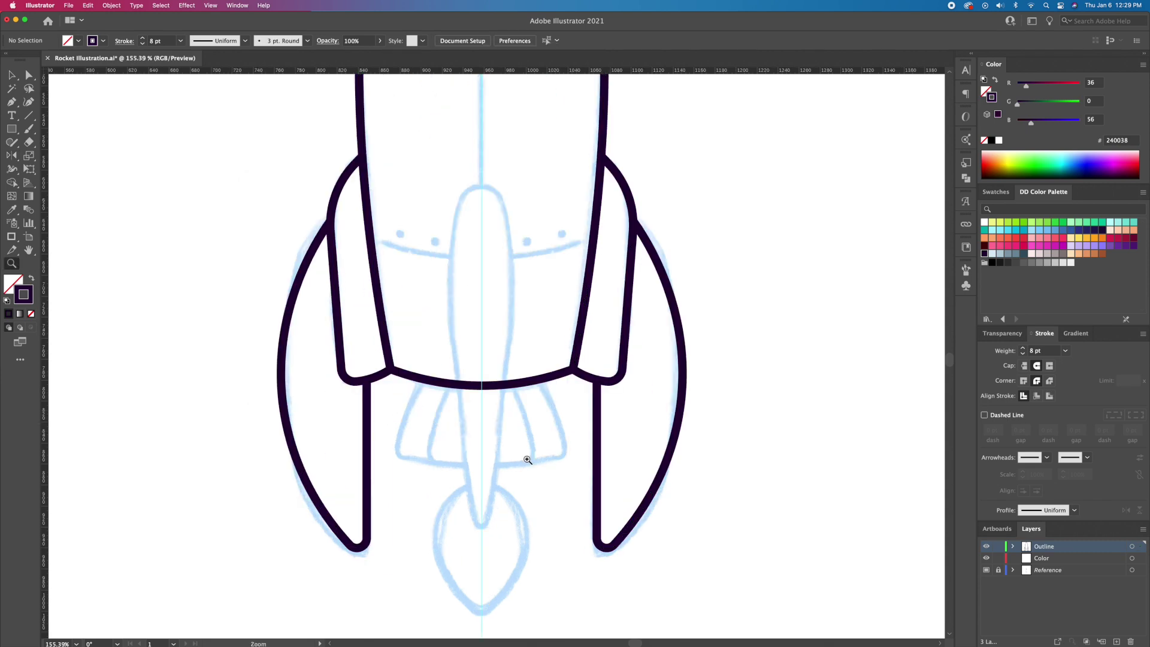
pyautogui.click(11, 129)
pyautogui.click(65, 156)
pyautogui.moveTo(481, 445)
pyautogui.mouseDown()
pyautogui.moveTo(560, 454)
pyautogui.moveTo(571, 466)
pyautogui.mouseUp()
pyautogui.scroll(2, 570, 466)
# Draw the nozzle's left side from the ellipse's left end up to the body's base and bend it outward with the Curvature tool
pyautogui.press('p')
pyautogui.click(384, 444)
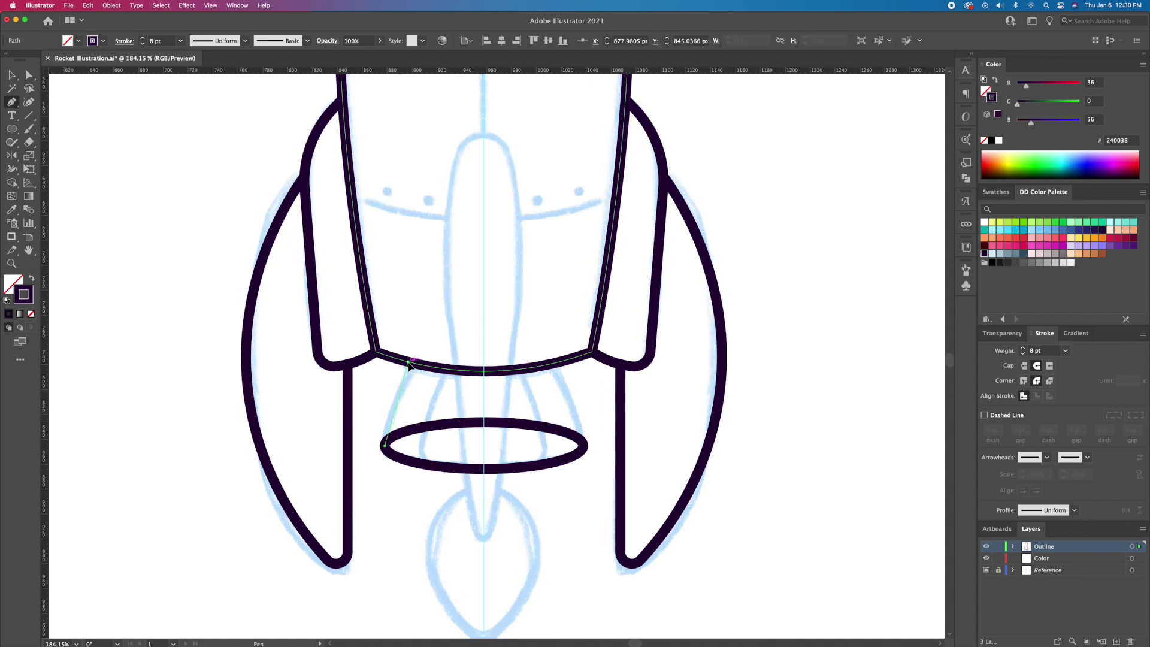
pyautogui.click(408, 362)
pyautogui.press('v')
pyautogui.click(28, 101)
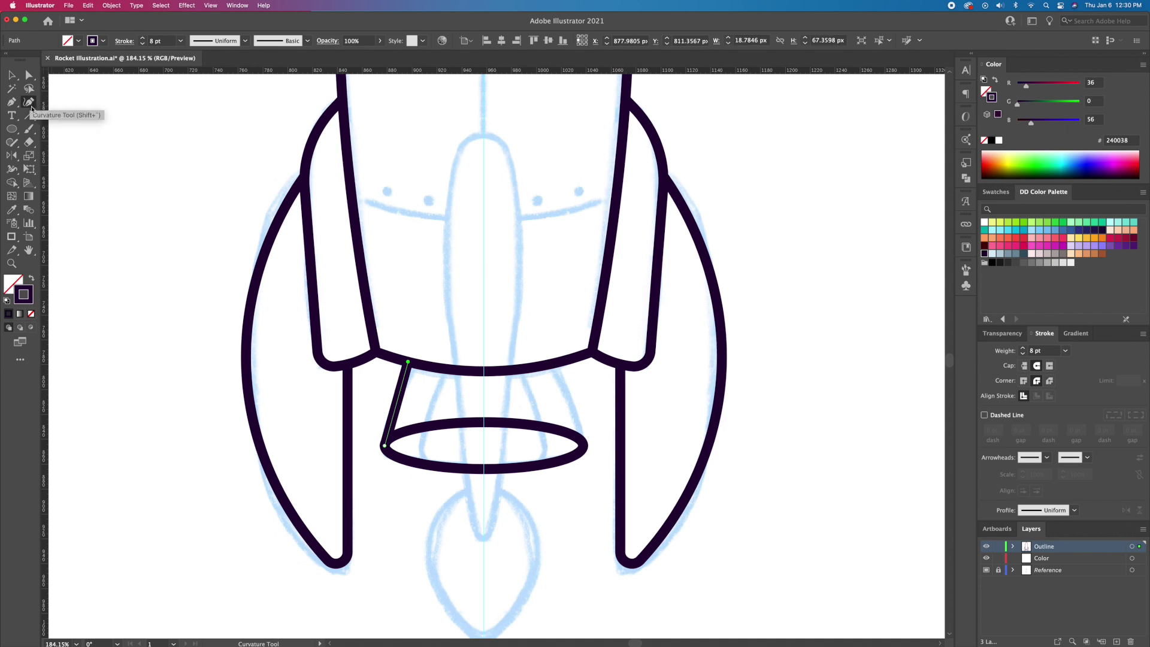
pyautogui.click(393, 403)
# Reflect a copy of the nozzle's left side across the vertical axis at the center guide
pyautogui.press('v')
pyautogui.keyDown('shift'); pyautogui.click(487, 421); pyautogui.keyUp('shift')
pyautogui.press('o')
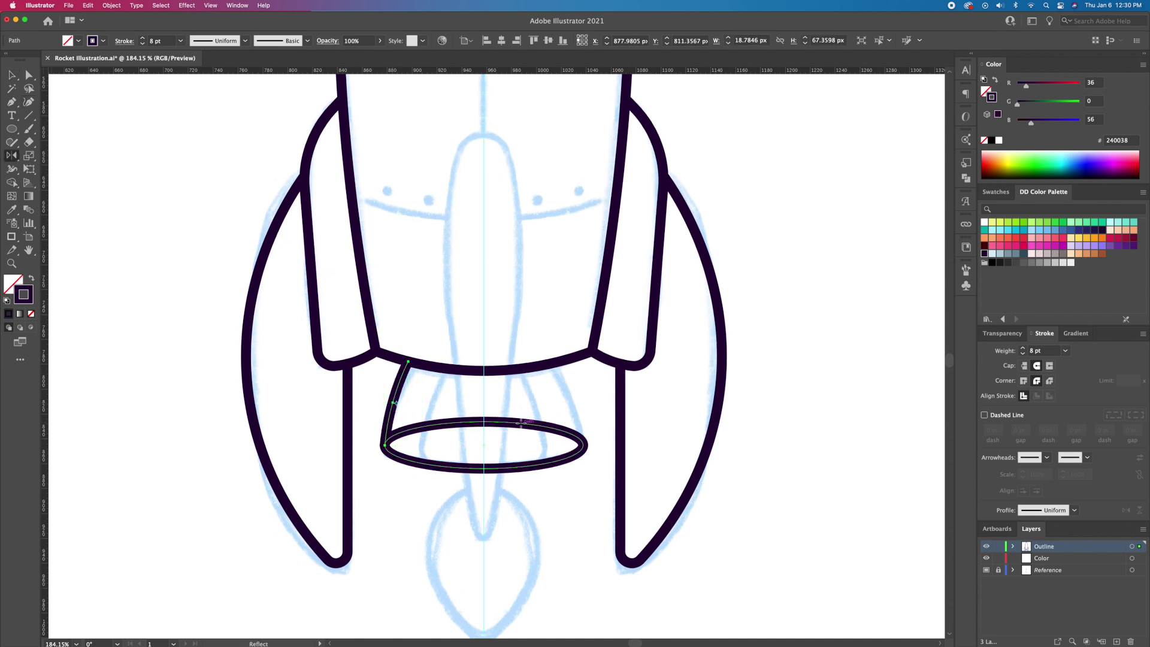
pyautogui.keyDown('alt'); pyautogui.click(484, 422); pyautogui.keyUp('alt')
pyautogui.click(310, 358)
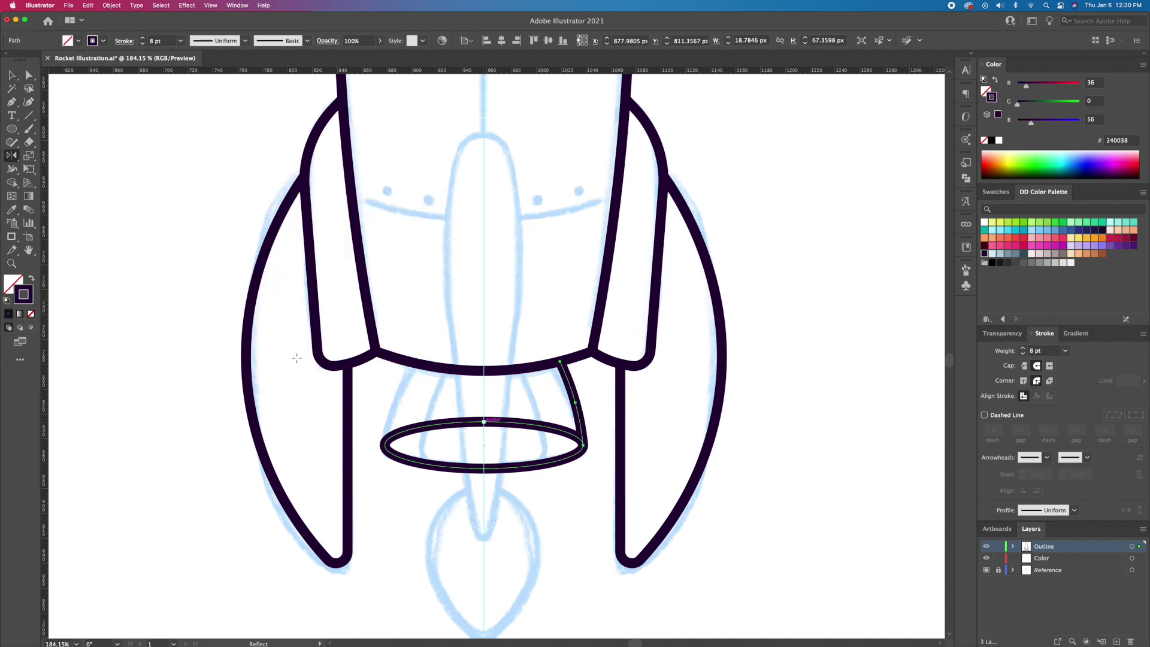
# Remove the upper arc of the nozzle's ellipse with the Shape Builder tool
pyautogui.press('v')
pyautogui.click(596, 408)
pyautogui.click(487, 469)
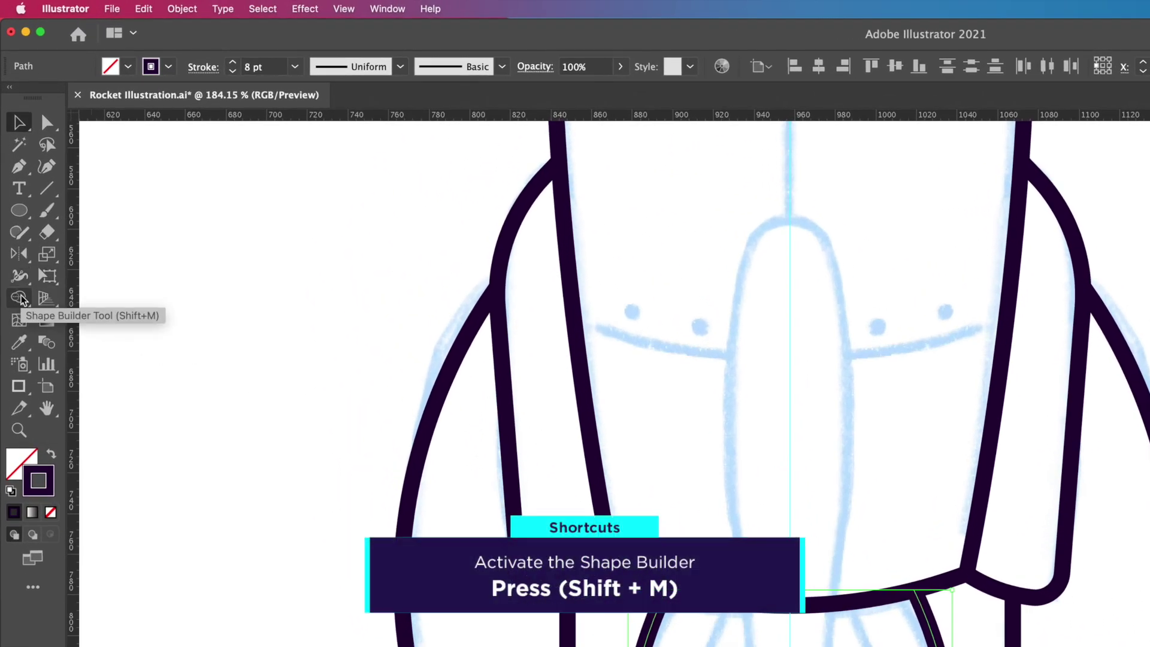
pyautogui.click(19, 298)
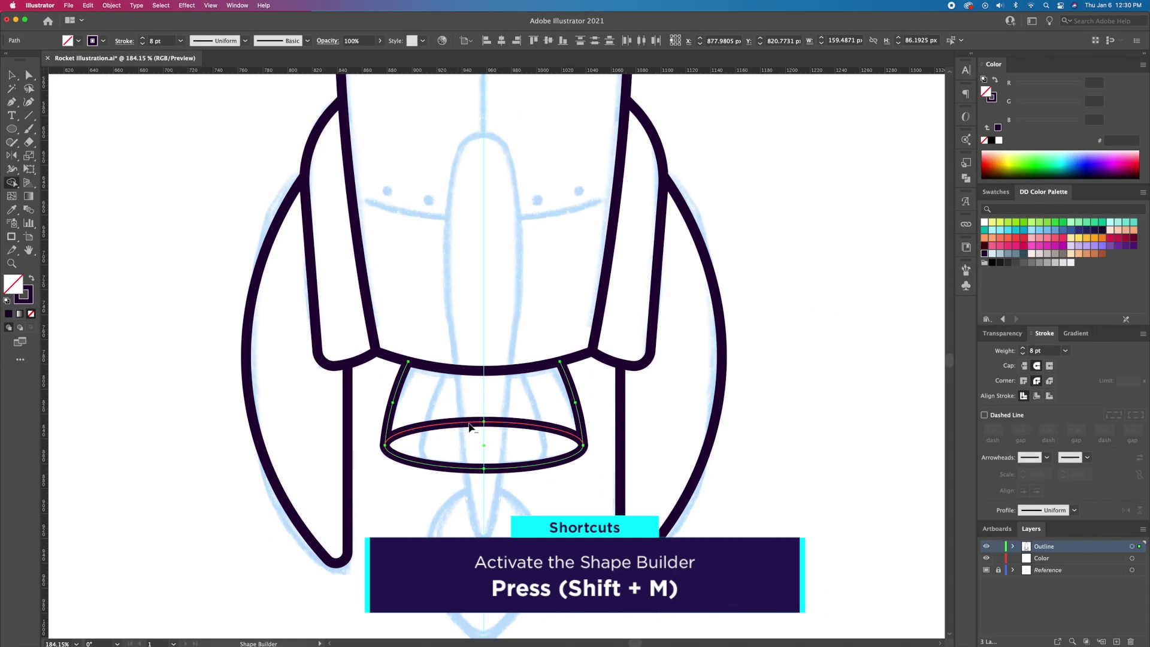
pyautogui.keyDown('alt'); pyautogui.click(470, 426); pyautogui.keyUp('alt')
pyautogui.press('v')
pyautogui.click(533, 492)
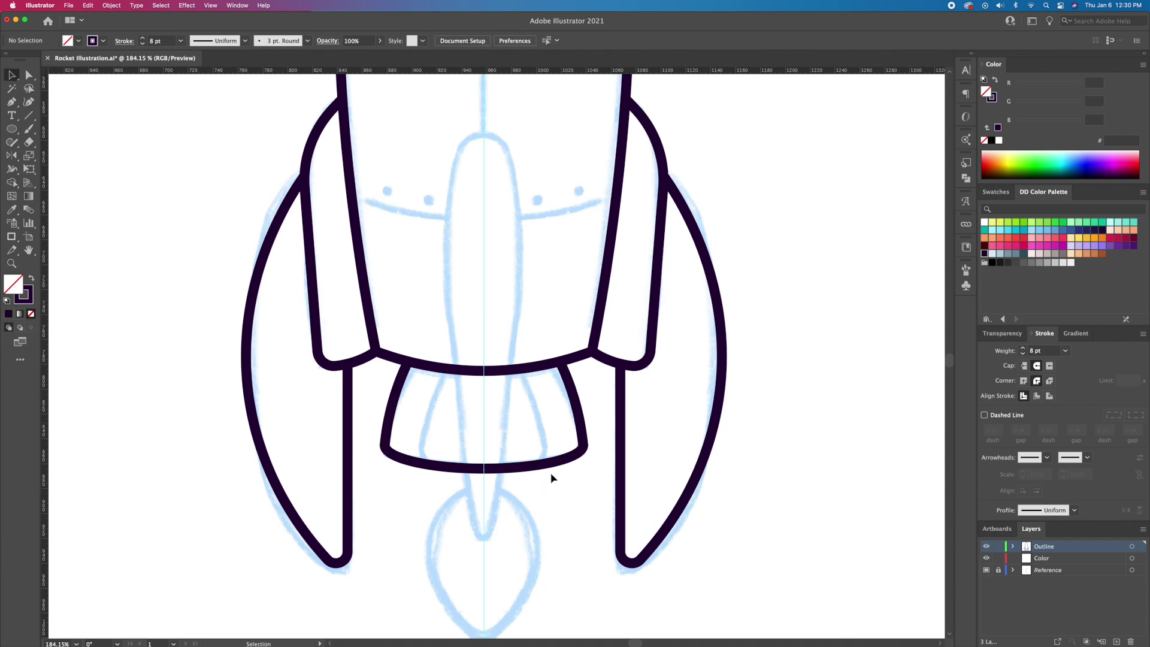
# Join the nozzle's two side lines to its bottom arc at the right and left lower corners
pyautogui.moveTo(563, 467); pyautogui.dragTo(562, 495)
pyautogui.moveTo(535, 498); pyautogui.dragTo(609, 475)
pyautogui.click(542, 505)
pyautogui.press('z')
pyautogui.press('a')
pyautogui.moveTo(689, 415); pyautogui.dragTo(692, 418)
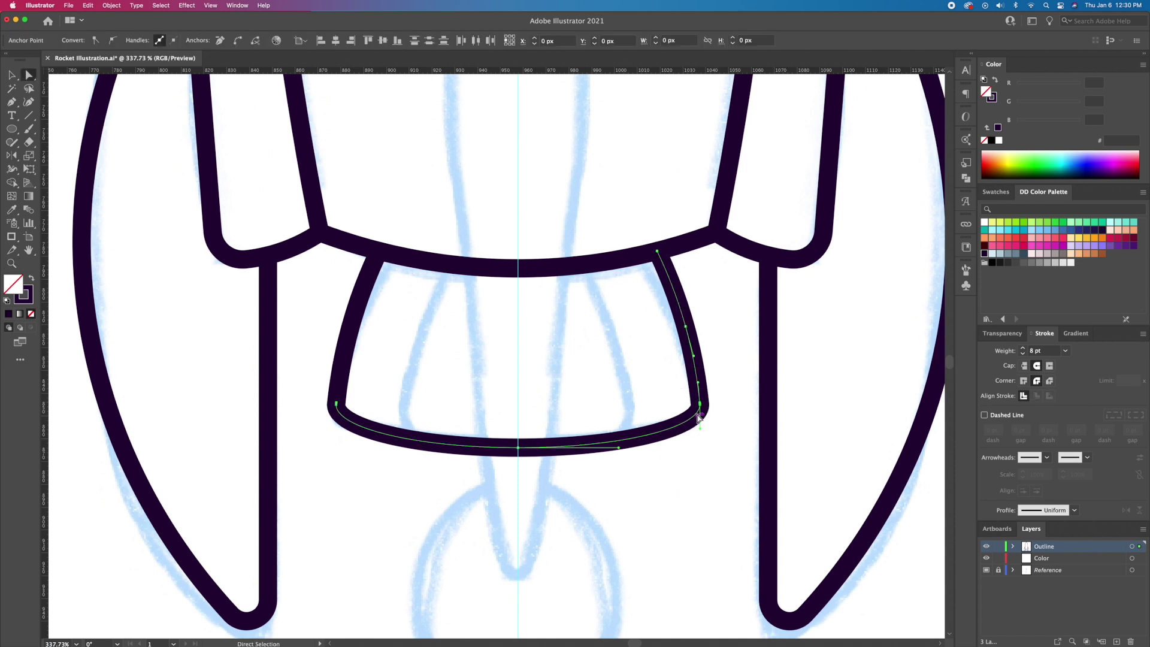
pyautogui.rightClick(702, 410)
pyautogui.click(714, 480)
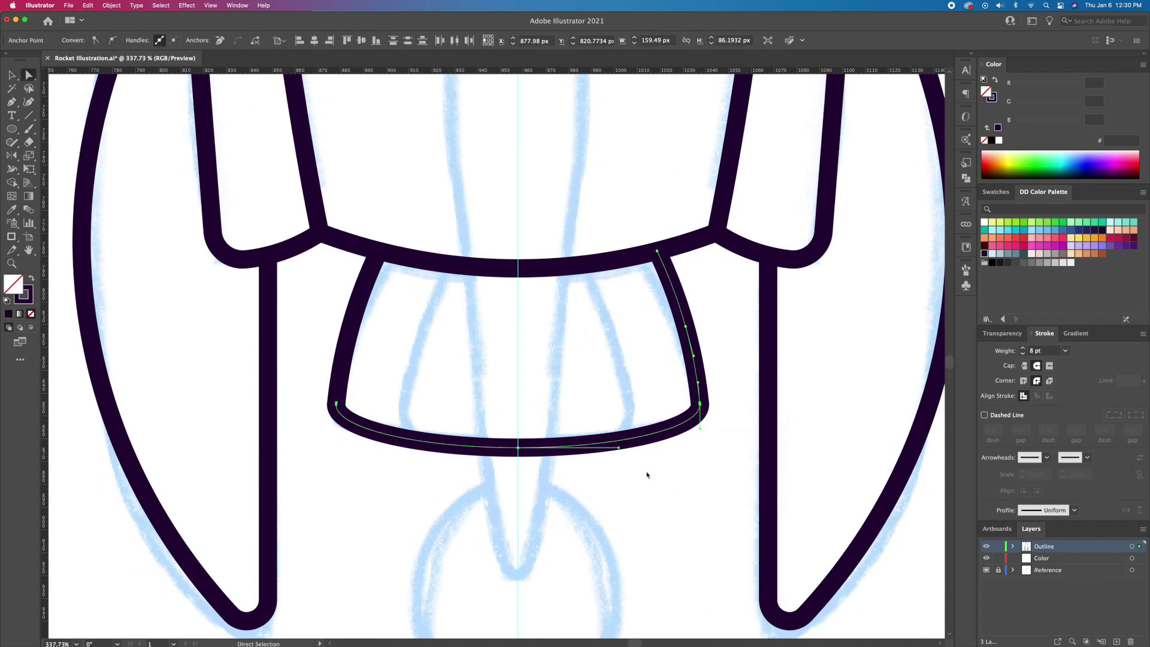
pyautogui.moveTo(360, 423); pyautogui.dragTo(359, 421)
pyautogui.rightClick(336, 404)
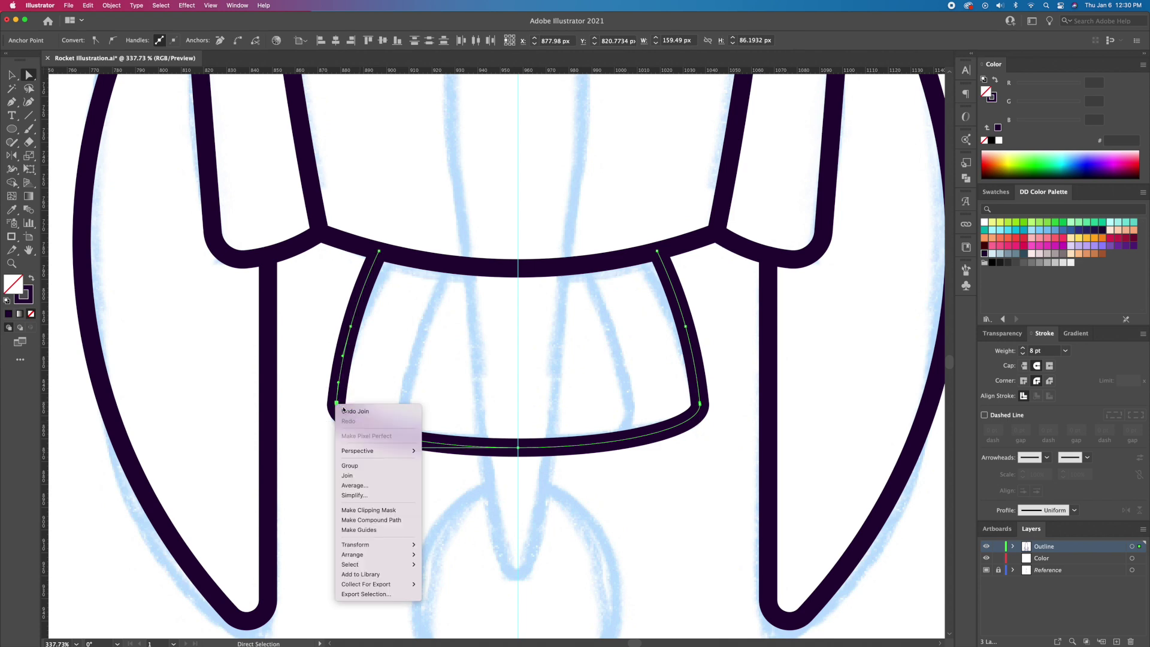
pyautogui.click(362, 476)
pyautogui.press('super+shift+a')
# Copy the nozzle outline and paste the copy in front
pyautogui.scroll(-5, 470, 479)
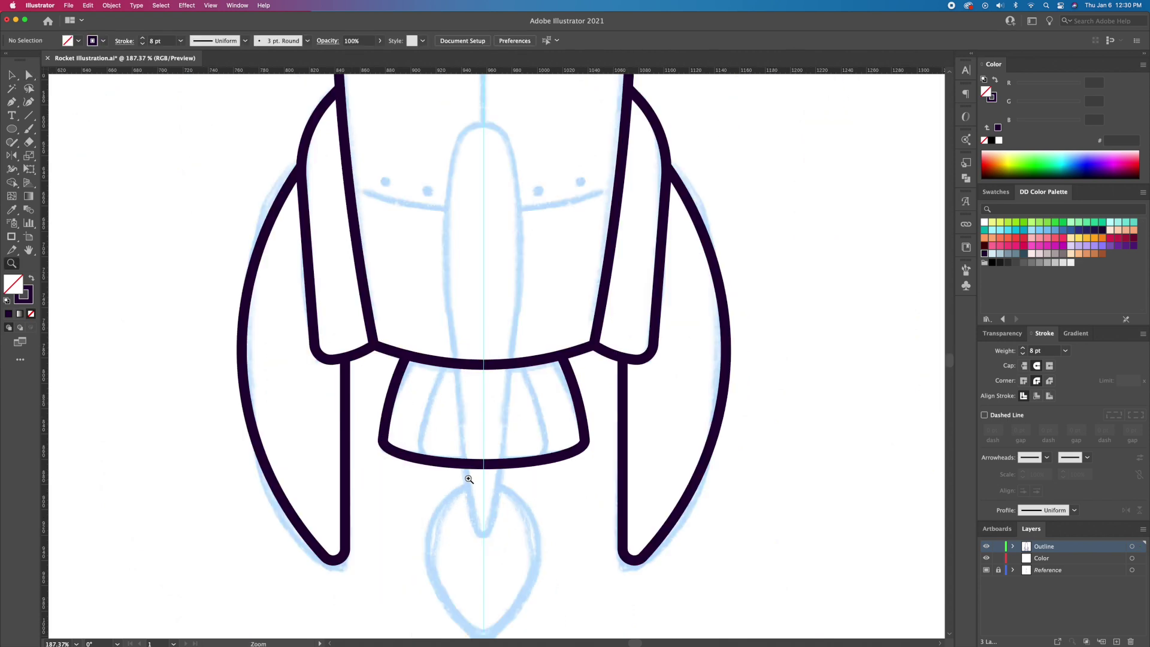
pyautogui.press('v')
pyautogui.click(560, 406)
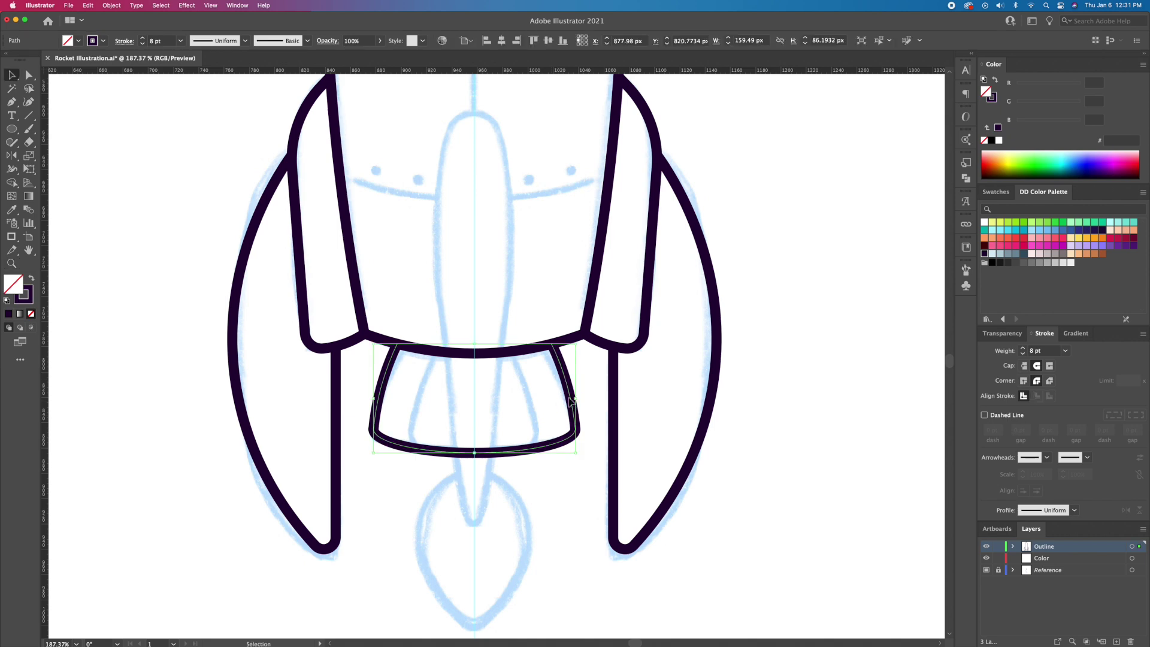
pyautogui.click(88, 6)
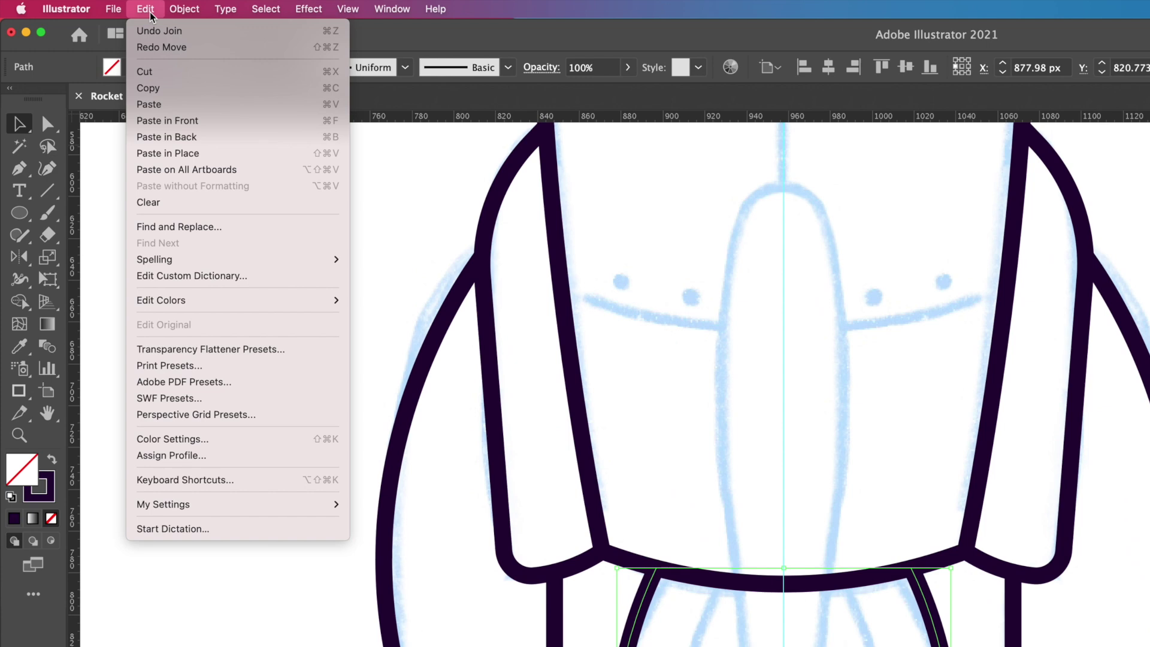
pyautogui.click(148, 89)
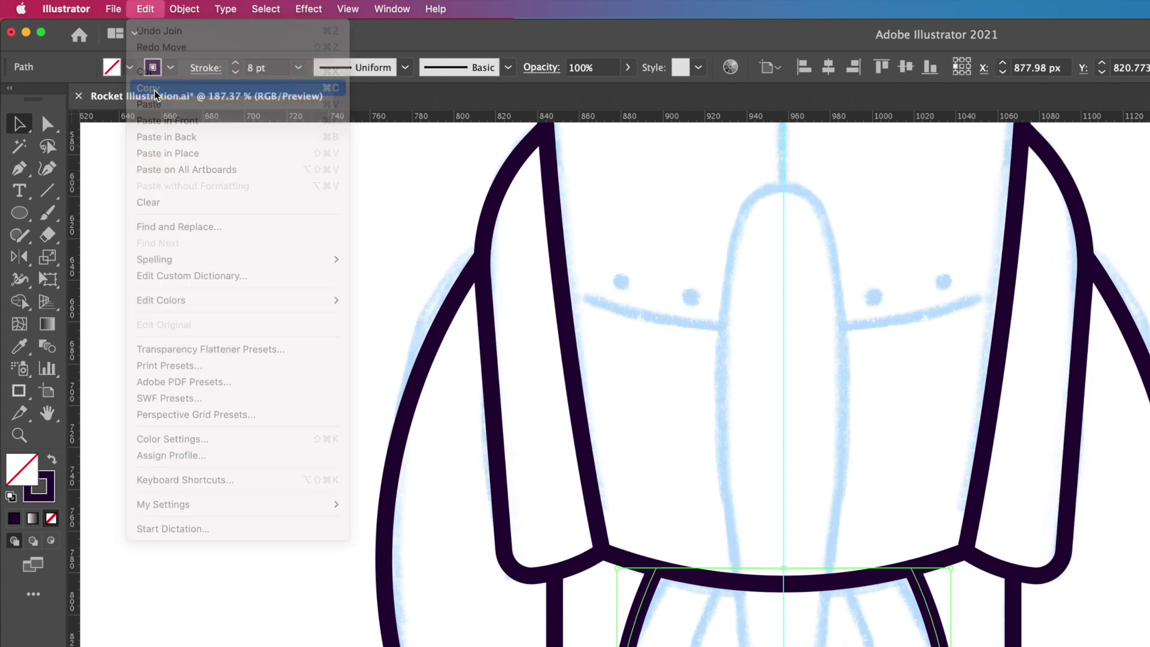
pyautogui.click(145, 11)
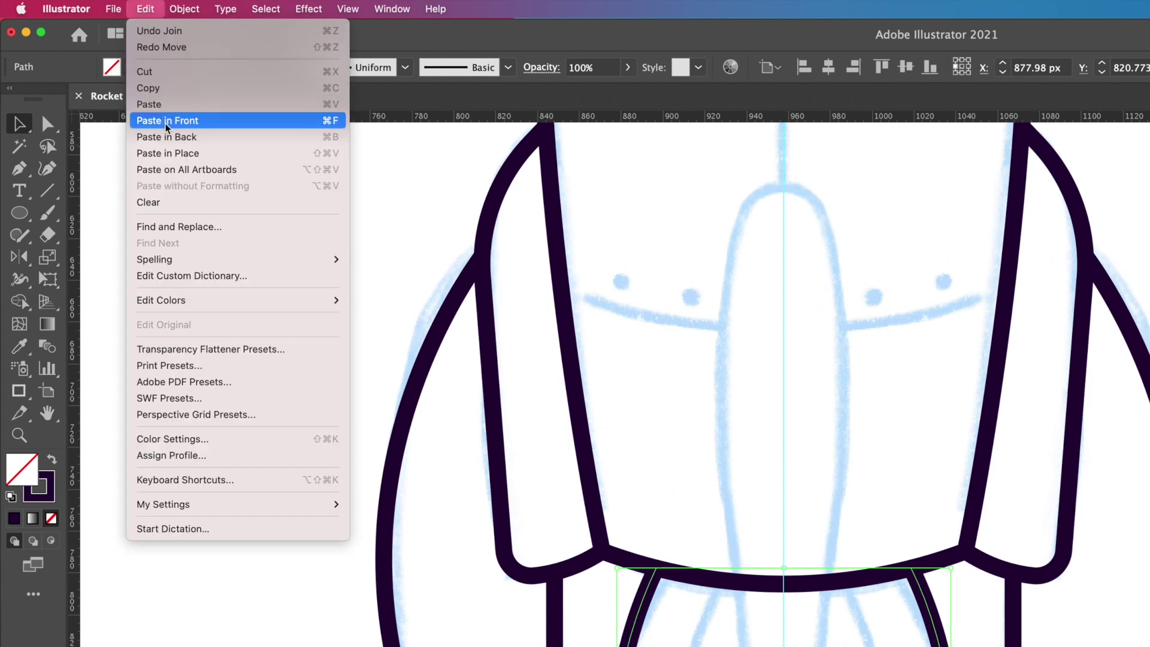
pyautogui.click(167, 122)
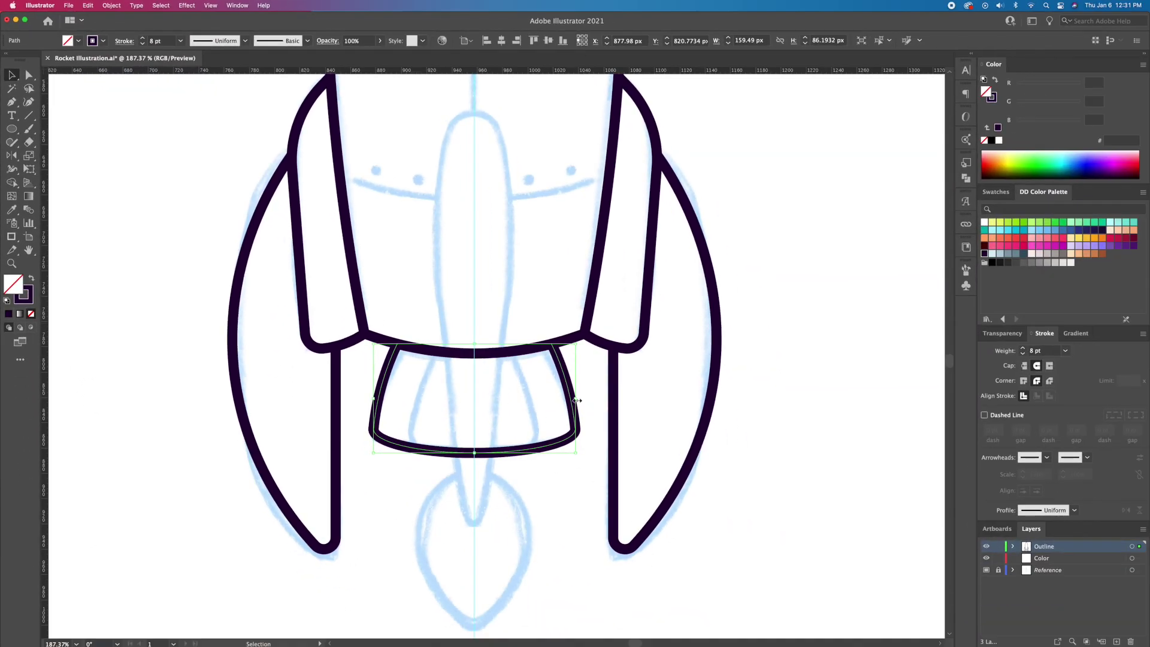
# Narrow the pasted nozzle copy symmetrically to about 94 px and shift it slightly below the original
pyautogui.moveTo(577, 400); pyautogui.dragTo(535, 397)
pyautogui.click(565, 527)
pyautogui.moveTo(441, 440); pyautogui.dragTo(567, 398)
# Remove the inner nozzle copy's arc below the outer nozzle edge with the Shape Builder tool
pyautogui.click(577, 405)
pyautogui.keyDown('shift'); pyautogui.click(586, 456); pyautogui.keyUp('shift')
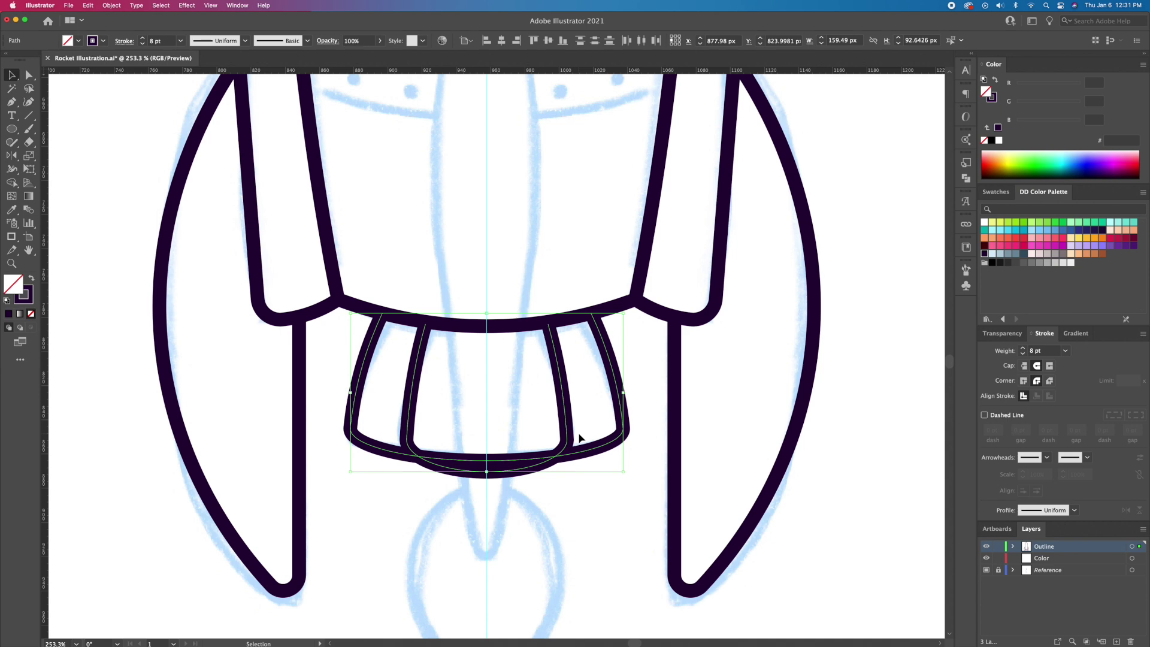
pyautogui.hotkey('shift', 'm')
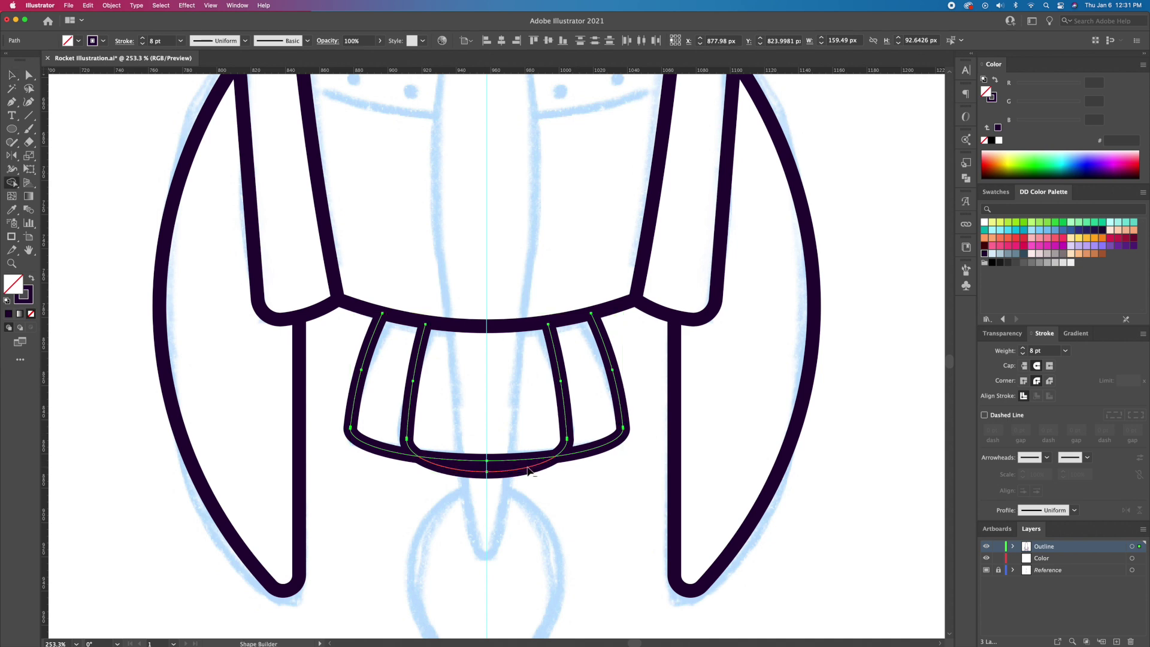
pyautogui.keyDown('alt'); pyautogui.click(527, 470); pyautogui.keyUp('alt')
pyautogui.press('v')
pyautogui.click(587, 512)
# Stretch the inner nozzle lines down to the nozzle's bottom edge, about 77 px tall, and set their stroke weight to 6 pt
pyautogui.click(570, 417)
pyautogui.keyDown('shift'); pyautogui.click(412, 397); pyautogui.keyUp('shift')
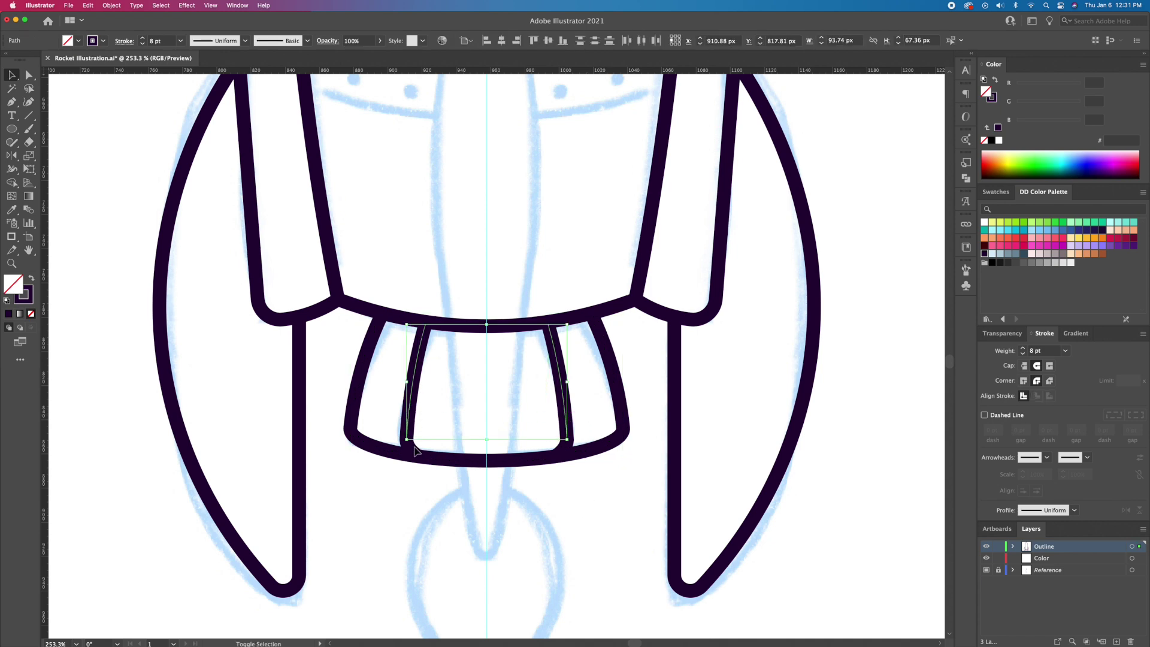
pyautogui.moveTo(409, 443); pyautogui.dragTo(409, 461)
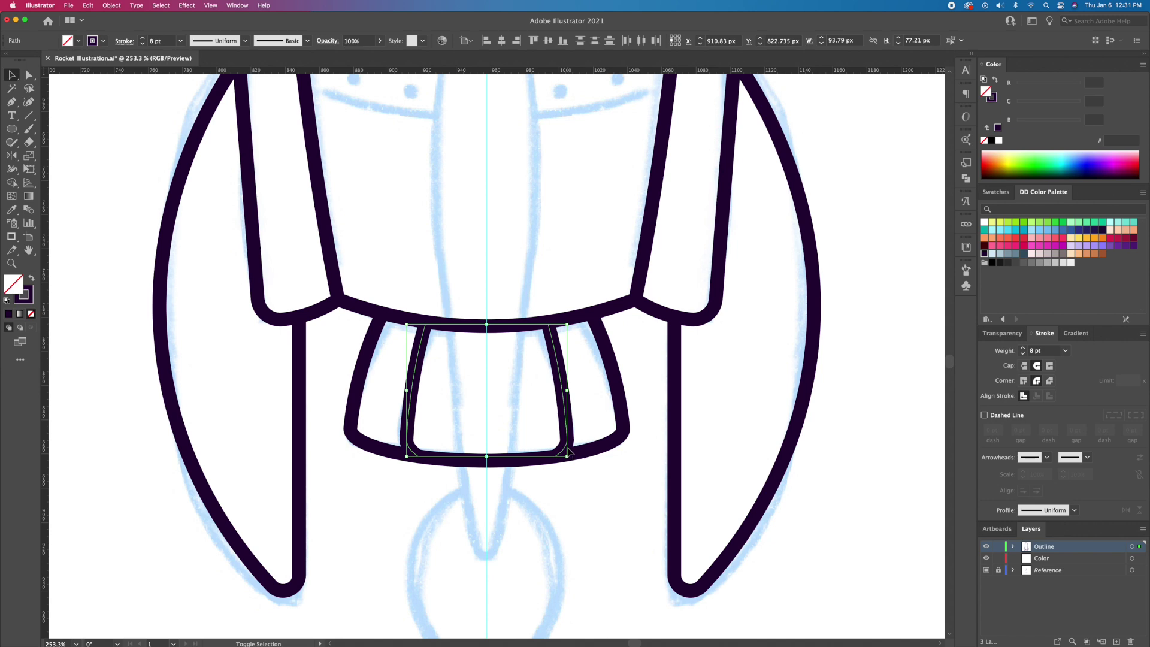
pyautogui.click(1023, 354)
pyautogui.click(1023, 354)
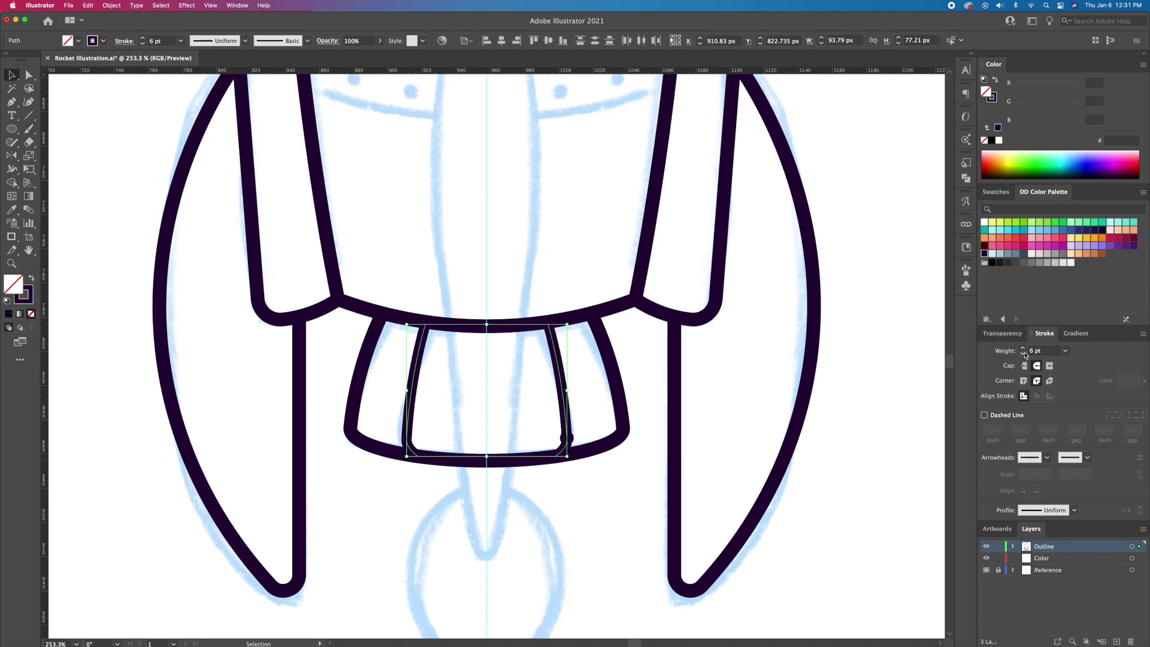
pyautogui.click(566, 523)
# Draw a rectangle about 58 × 322 px from the center guide over the sketched central fin, with an 8 pt stroke
pyautogui.press('z')
pyautogui.scroll(-3, 515, 473)
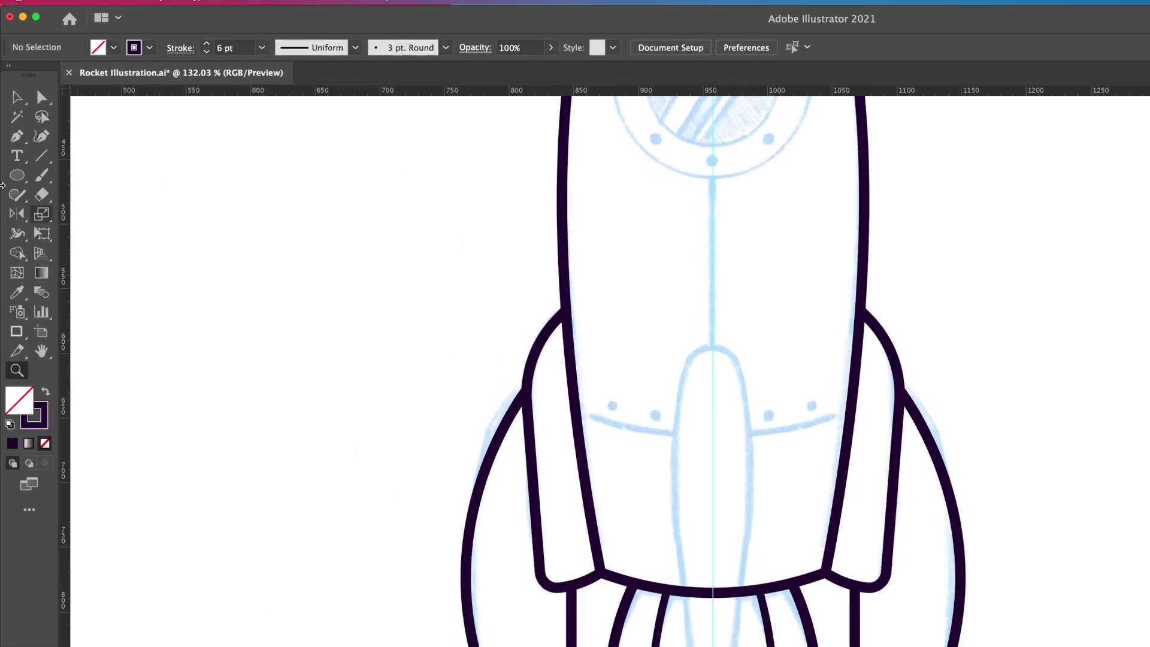
pyautogui.click(15, 128)
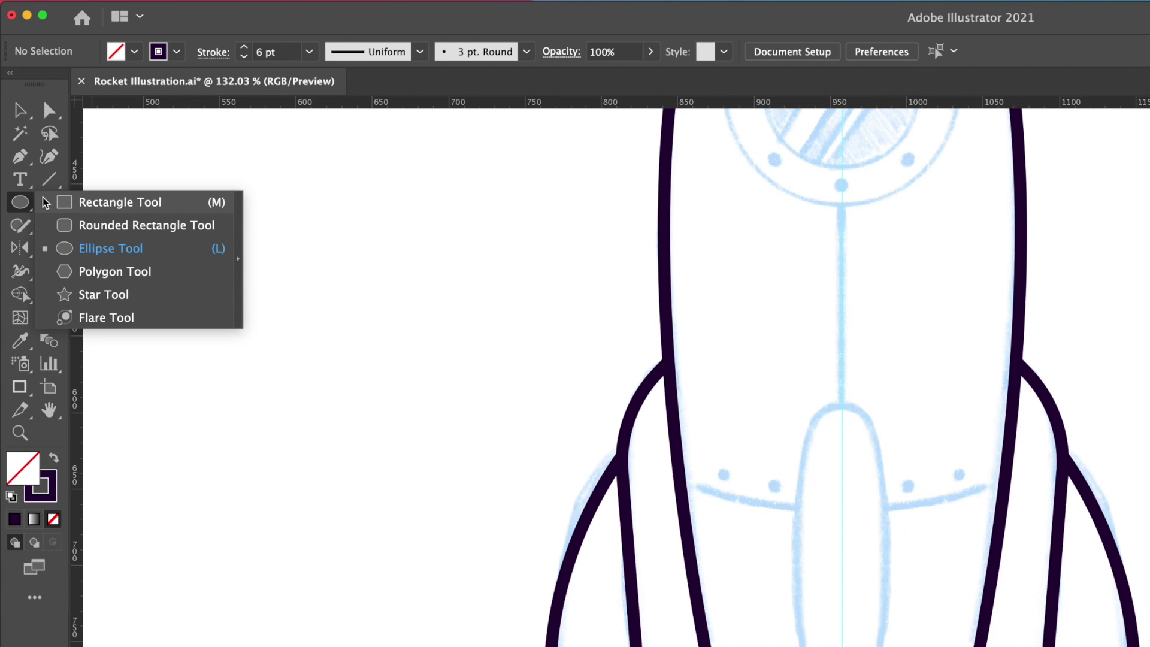
pyautogui.click(107, 205)
pyautogui.moveTo(491, 368); pyautogui.dragTo(579, 508)
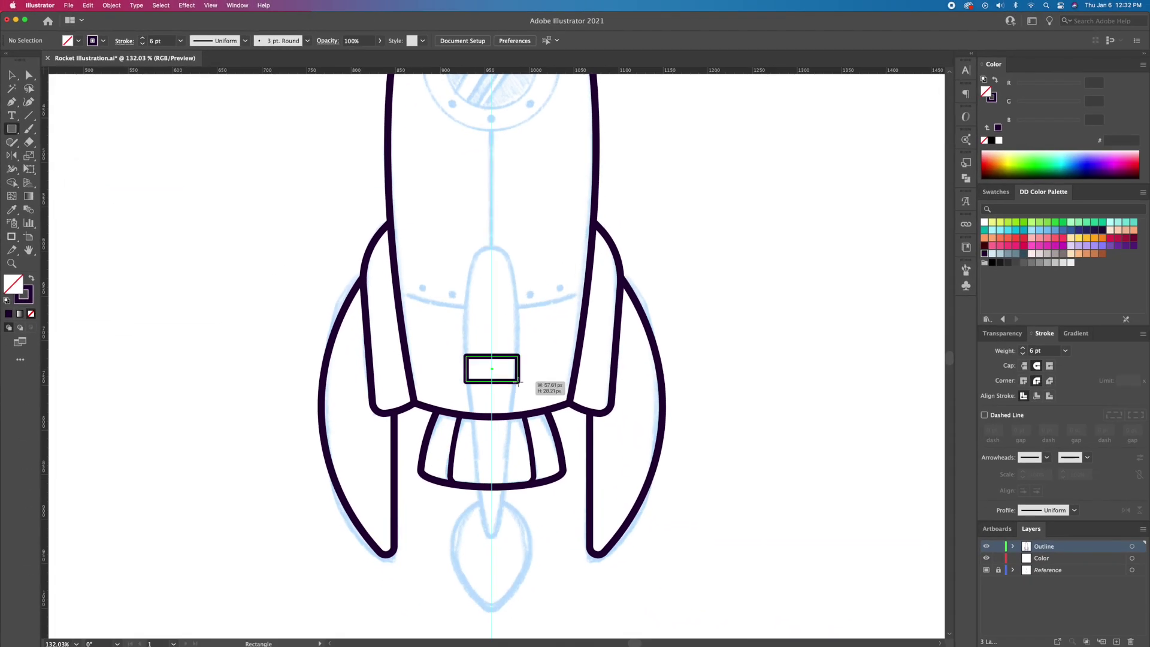
pyautogui.press('v')
# Taper the central fin by moving its two bottom corners 20 px each toward the center guide
pyautogui.press('z')
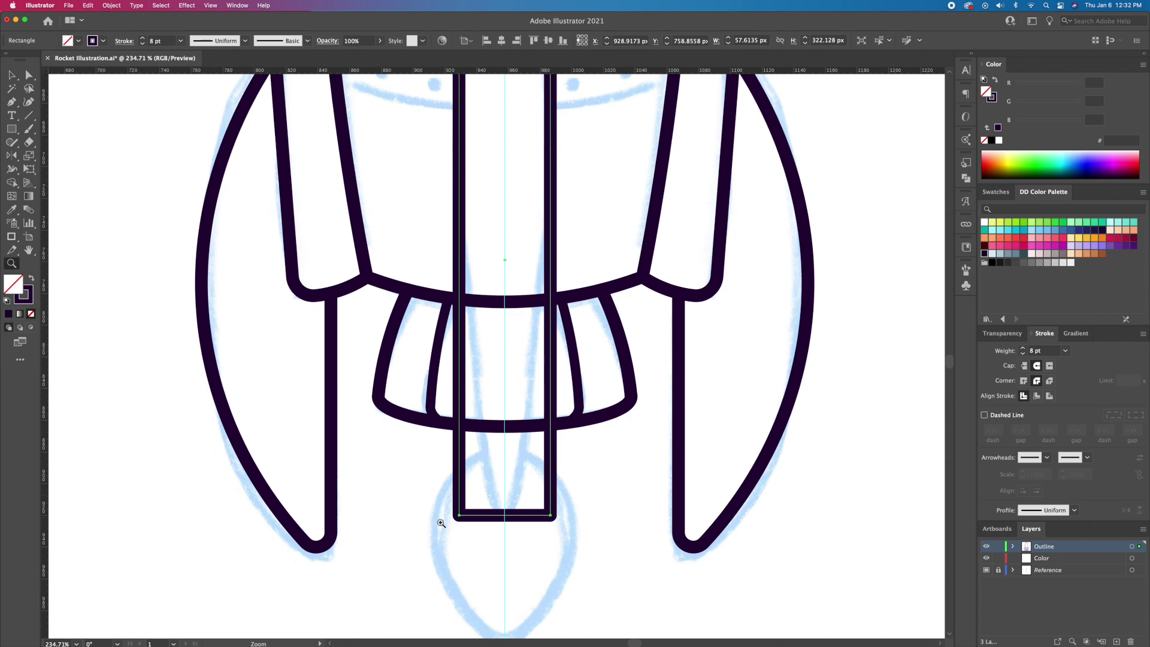
pyautogui.press('a')
pyautogui.moveTo(452, 506); pyautogui.dragTo(483, 536)
pyautogui.hotkey('shift', 'Right')
pyautogui.hotkey('shift', 'Right')
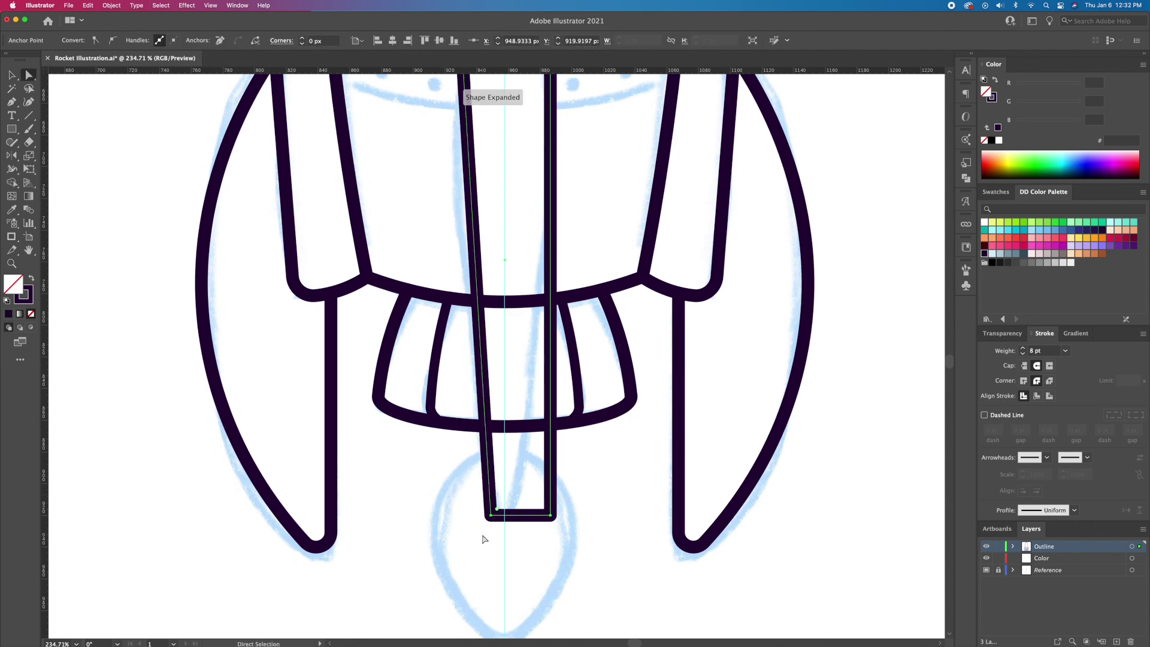
pyautogui.moveTo(567, 508); pyautogui.dragTo(530, 539)
pyautogui.hotkey('shift', 'Left')
pyautogui.hotkey('shift', 'Left')
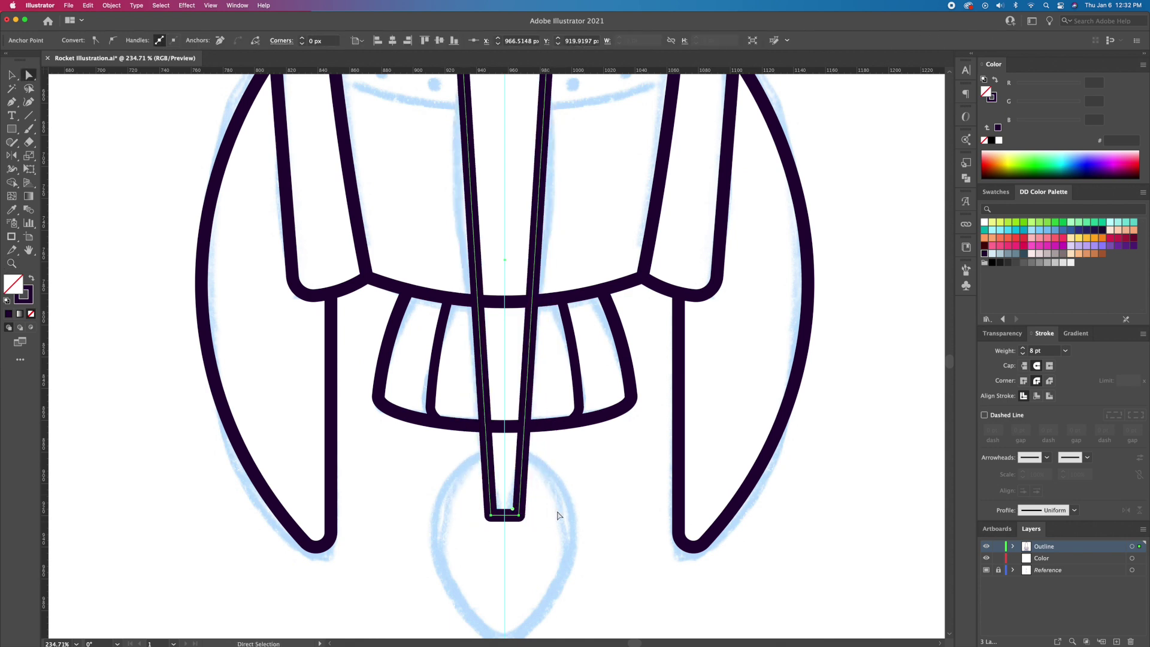
# Round the central fin's two top corners into a full arc
pyautogui.scroll(5, 458, 140)
pyautogui.scroll(-2, 459, 140)
pyautogui.moveTo(484, 145); pyautogui.dragTo(460, 254)
pyautogui.moveTo(536, 541); pyautogui.dragTo(484, 572)
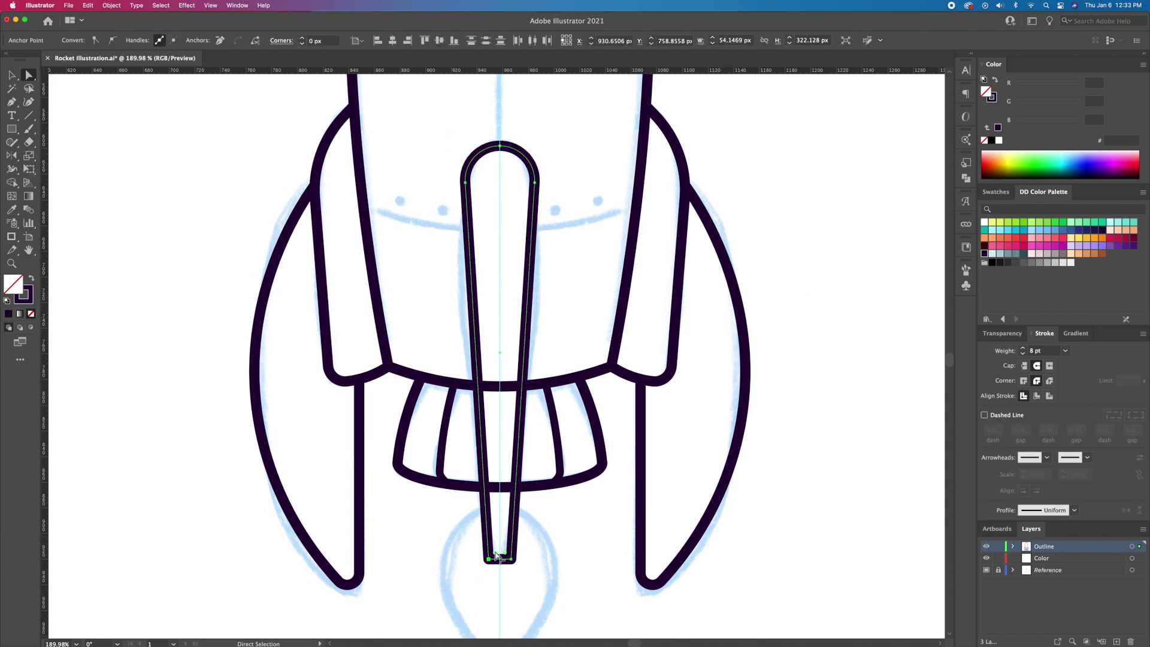
# Draw a circle about 160 px in diameter from the center of the sketched porthole over its outer ring
pyautogui.press('z')
pyautogui.scroll(10, 489, 253)
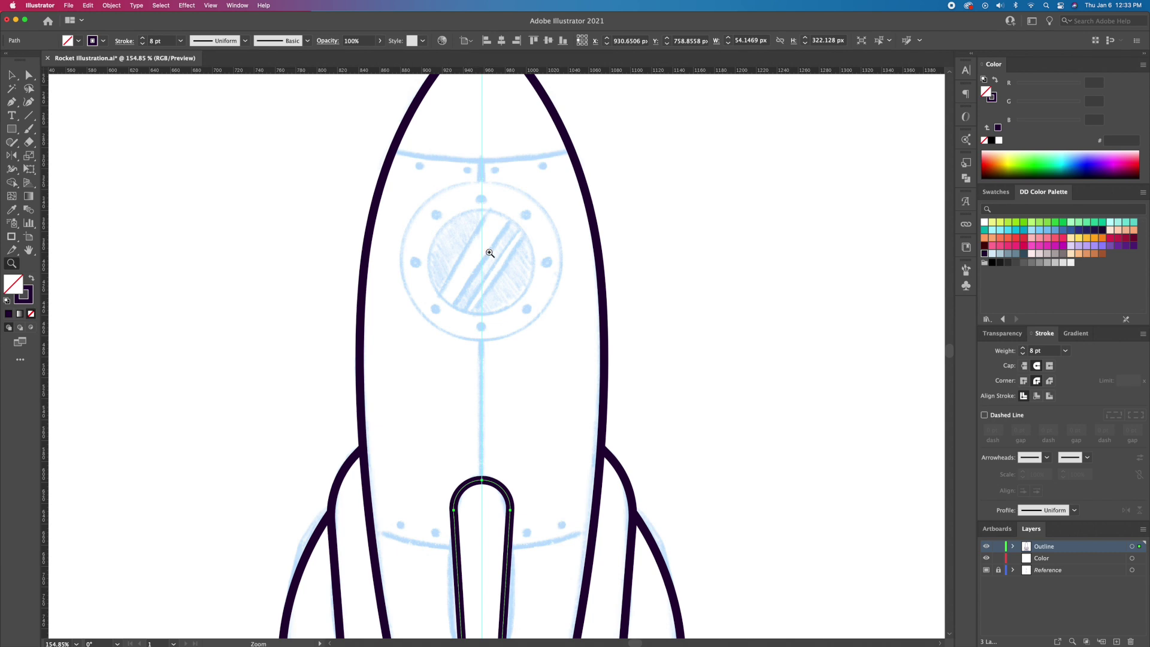
pyautogui.moveTo(11, 129); pyautogui.dragTo(69, 153)
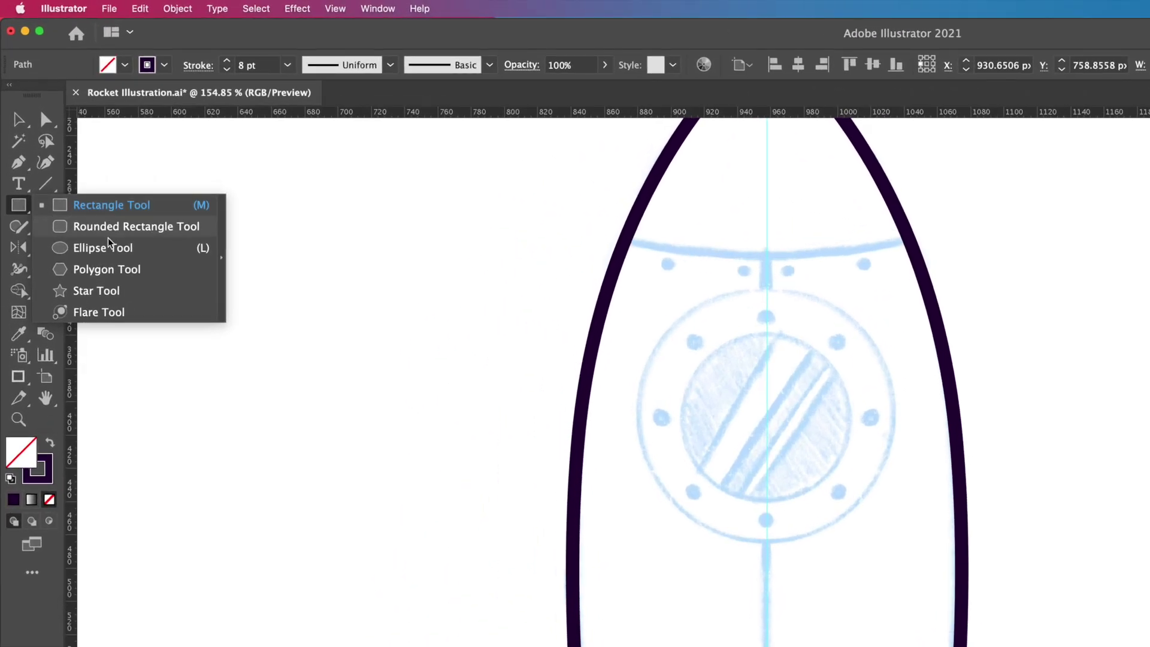
pyautogui.moveTo(109, 241); pyautogui.dragTo(109, 248)
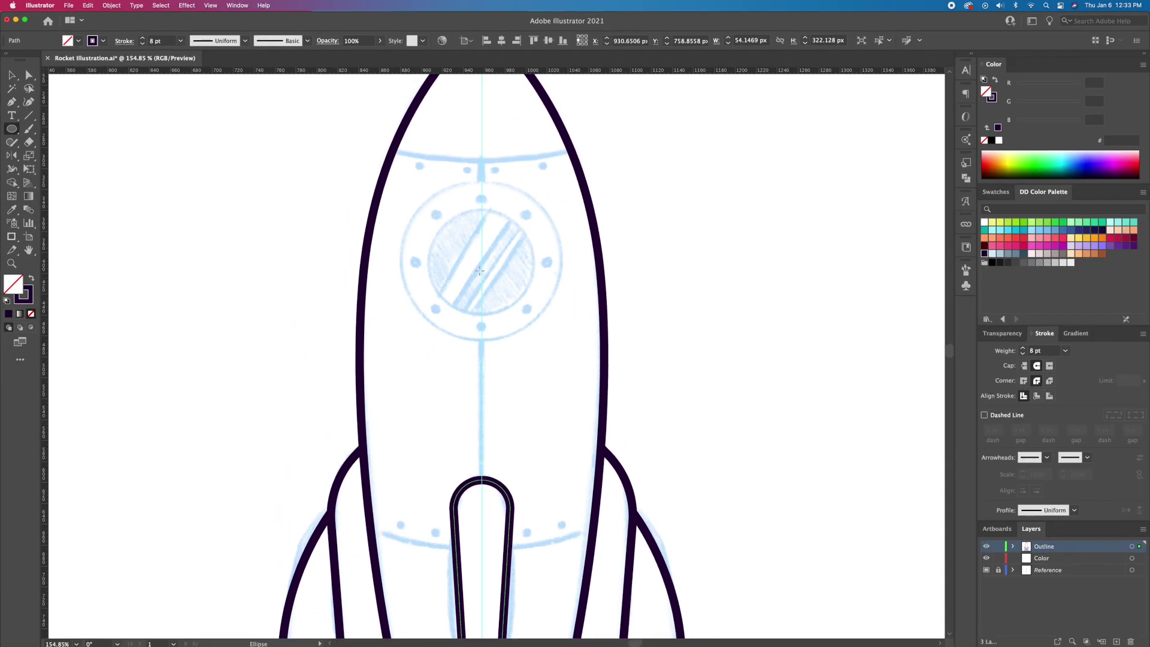
pyautogui.moveTo(482, 260); pyautogui.dragTo(563, 317)
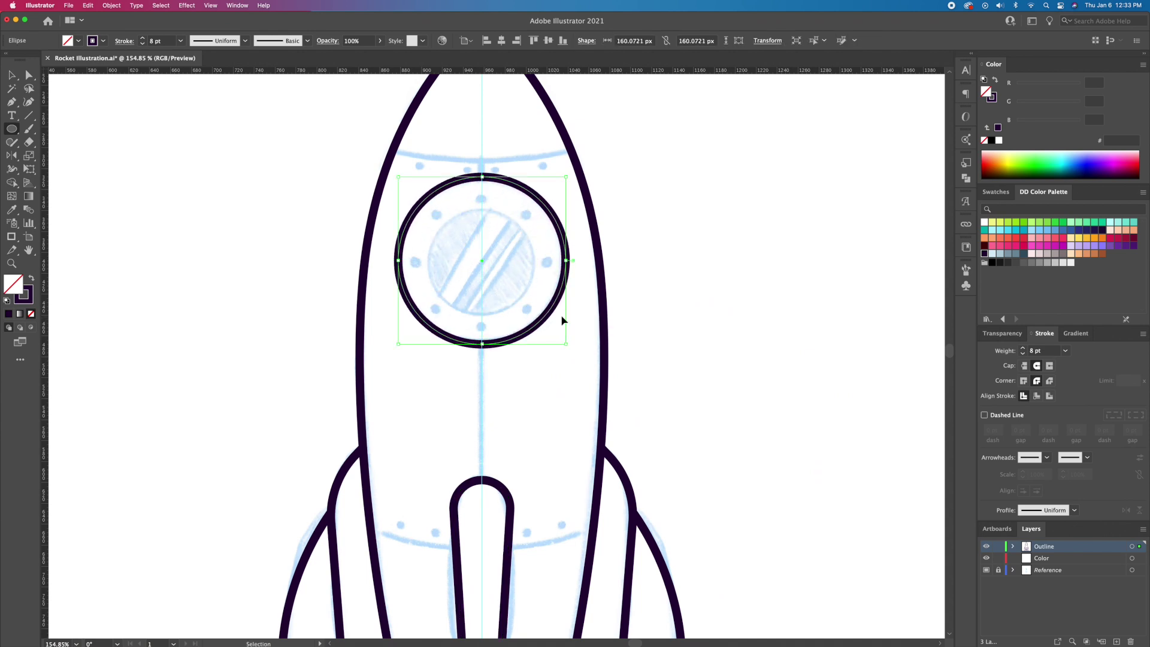
# Copy the porthole circle in place and scale the copy down around its center to the sketched glass edge
pyautogui.press('v')
pyautogui.press('super+c')
pyautogui.press('super+f')
pyautogui.moveTo(566, 176); pyautogui.dragTo(532, 211)
pyautogui.click(702, 198)
# Draw a rivet circle about 12.6 px wide at the top of the porthole ring, with a dark purple fill and no stroke
pyautogui.press('z')
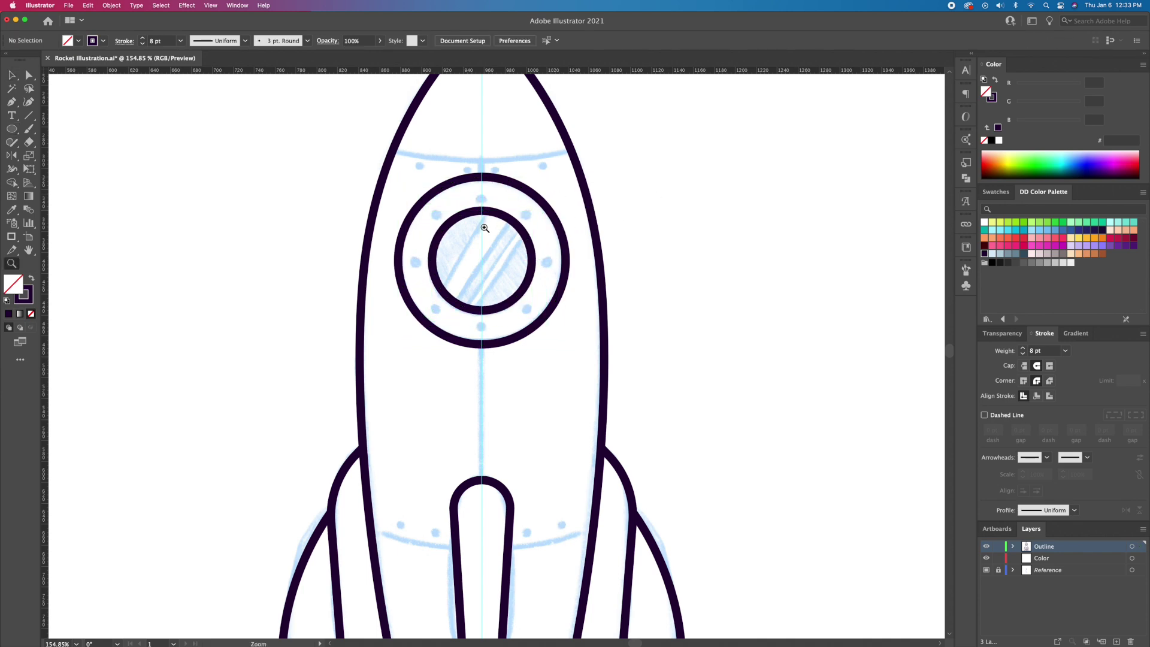
pyautogui.moveTo(468, 214); pyautogui.dragTo(492, 194)
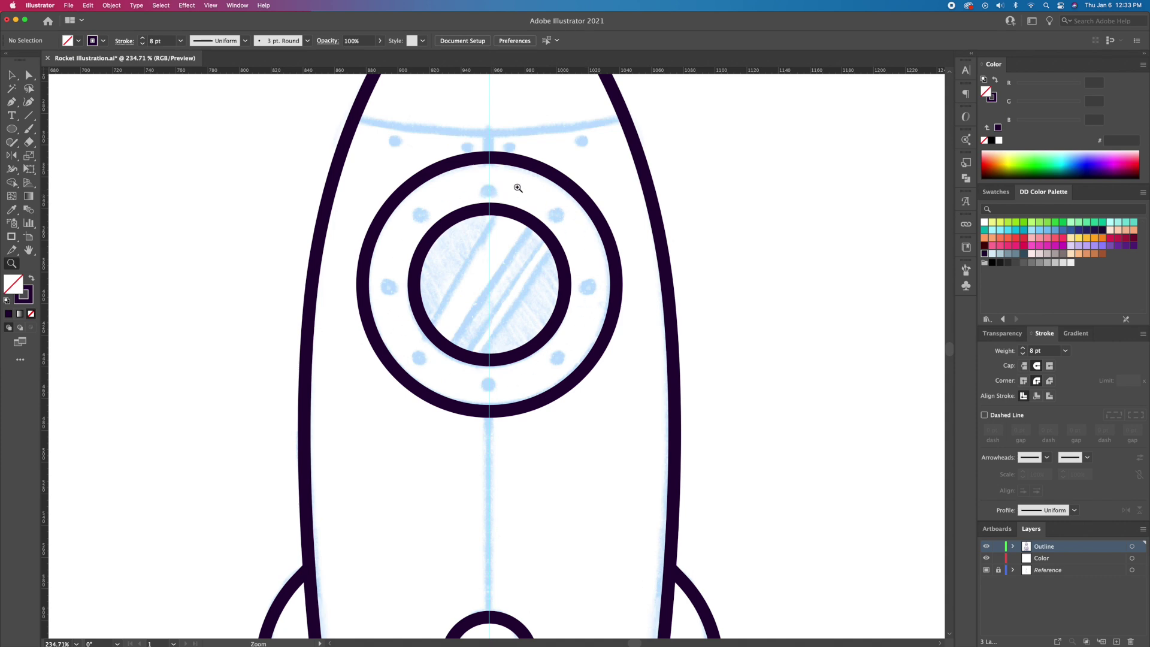
pyautogui.press('l')
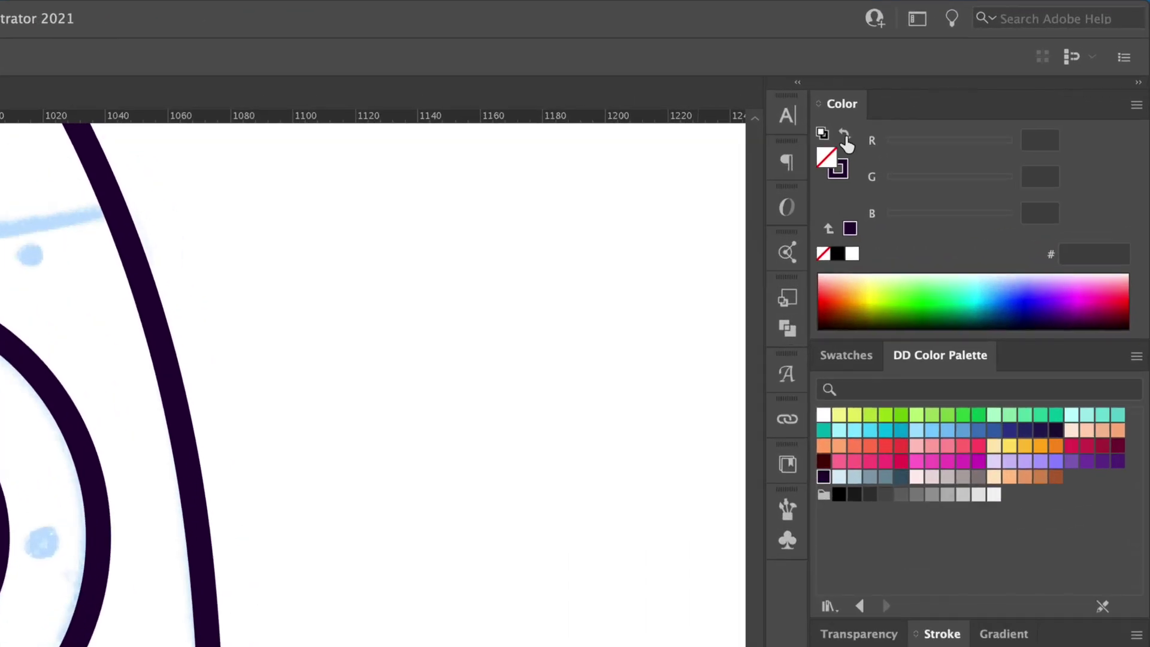
pyautogui.click(847, 133)
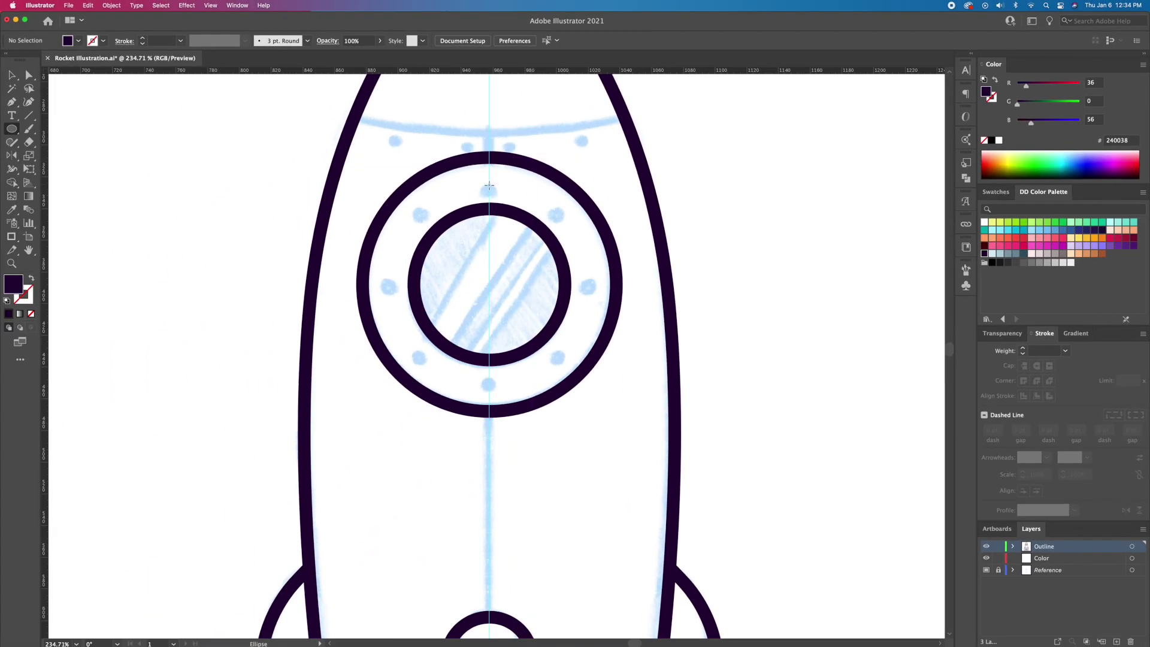
pyautogui.moveTo(489, 186); pyautogui.dragTo(498, 192)
pyautogui.press('v')
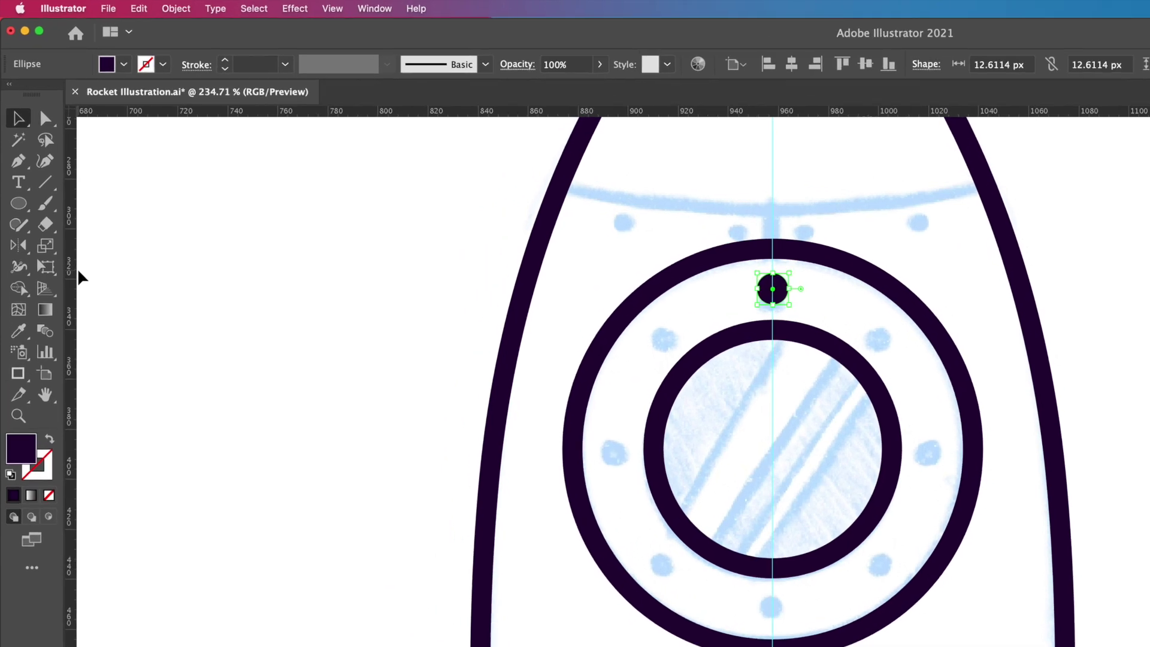
# Copy the rivet around the porthole's center with a 45° rotation, repeating it until eight rivets fill the ring
pyautogui.moveTo(24, 260); pyautogui.dragTo(127, 258)
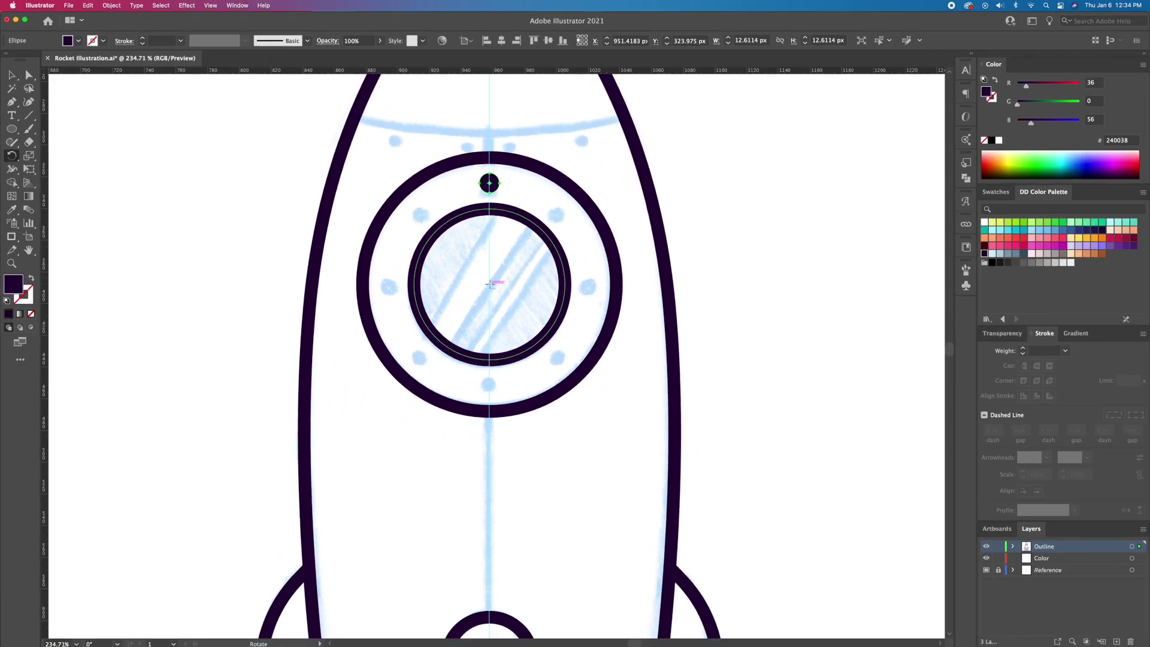
pyautogui.keyDown('alt'); pyautogui.click(490, 285); pyautogui.keyUp('alt')
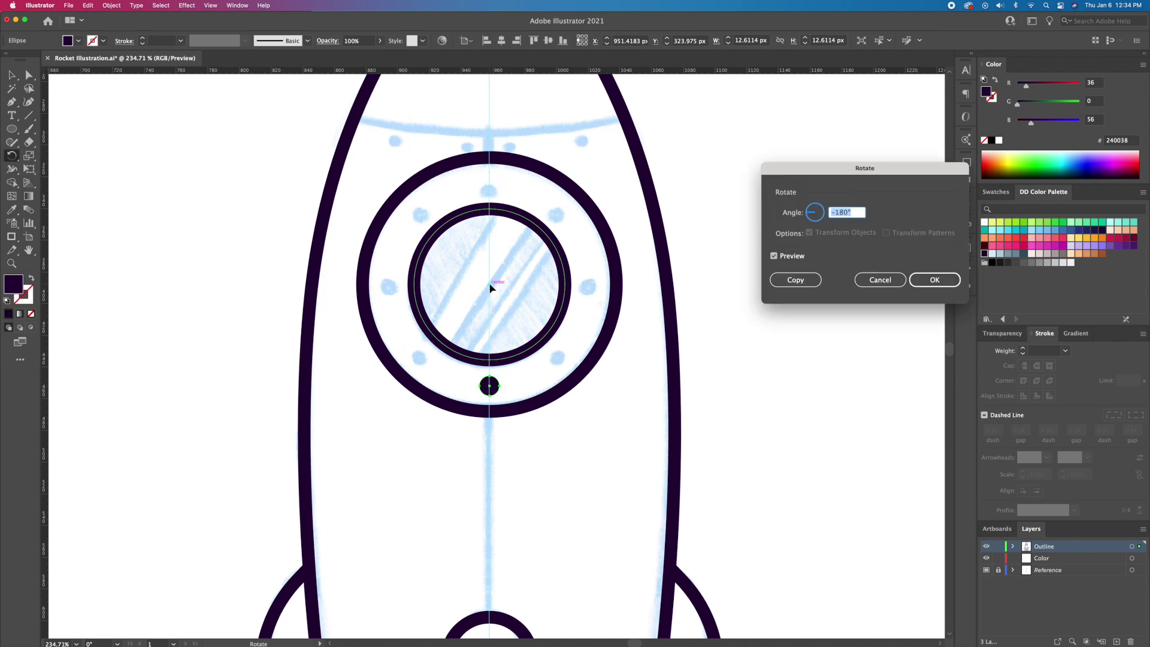
pyautogui.write('45')
pyautogui.click(796, 280)
pyautogui.hscroll(-2, 803, 279)
pyautogui.scroll(1, 803, 279)
pyautogui.press('super+d')
pyautogui.press('super+d')
pyautogui.press('super+d')
pyautogui.press('super+d')
pyautogui.press('super+d')
pyautogui.press('super+d')
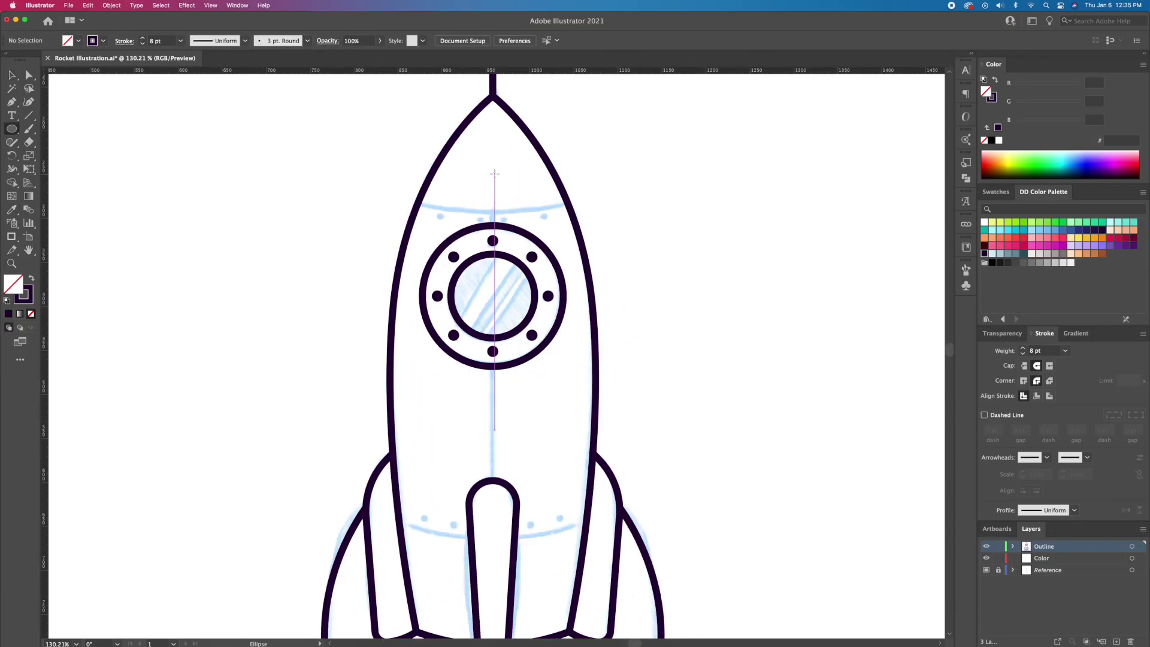
# Draw a wide ellipse centered on the rocket's nose and keep only its lower arc along the sketched nose cone edge
pyautogui.moveTo(494, 174); pyautogui.dragTo(631, 210)
pyautogui.press('v')
pyautogui.click(623, 207)
pyautogui.click(611, 198)
pyautogui.hotkey('shift', 'm')
pyautogui.keyDown('alt'); pyautogui.click(514, 139); pyautogui.keyUp('alt')
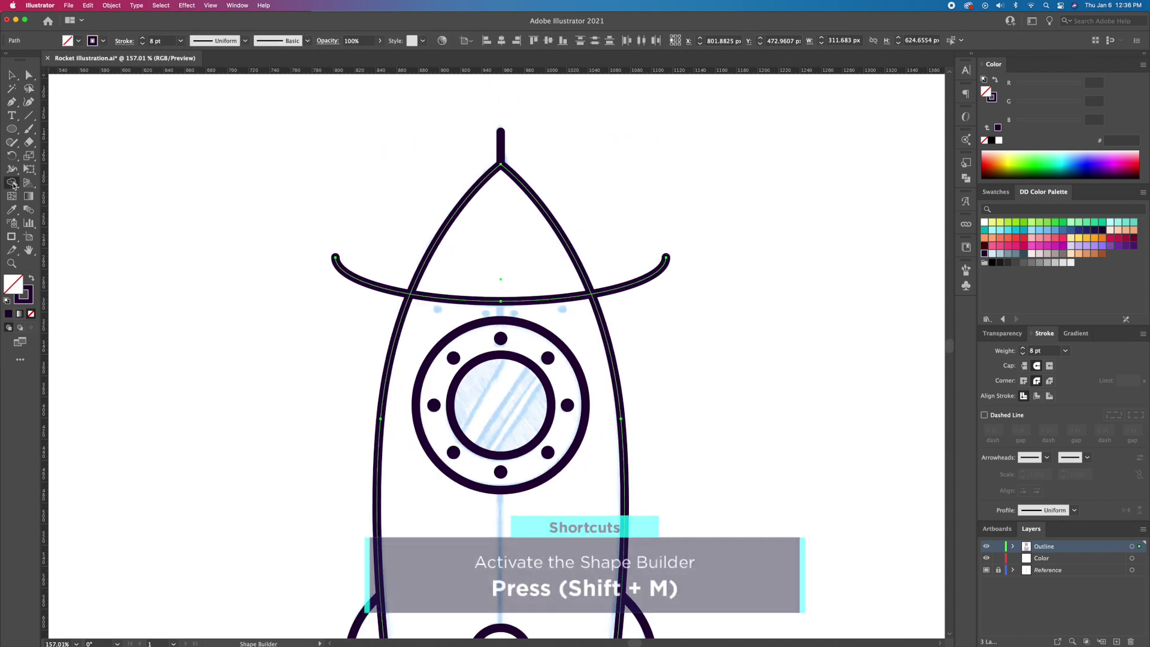
# Remove the arc ends outside the body with the Shape Builder tool and turn the nose cone into its own closed shape
pyautogui.keyDown('alt'); pyautogui.click(622, 285); pyautogui.keyUp('alt')
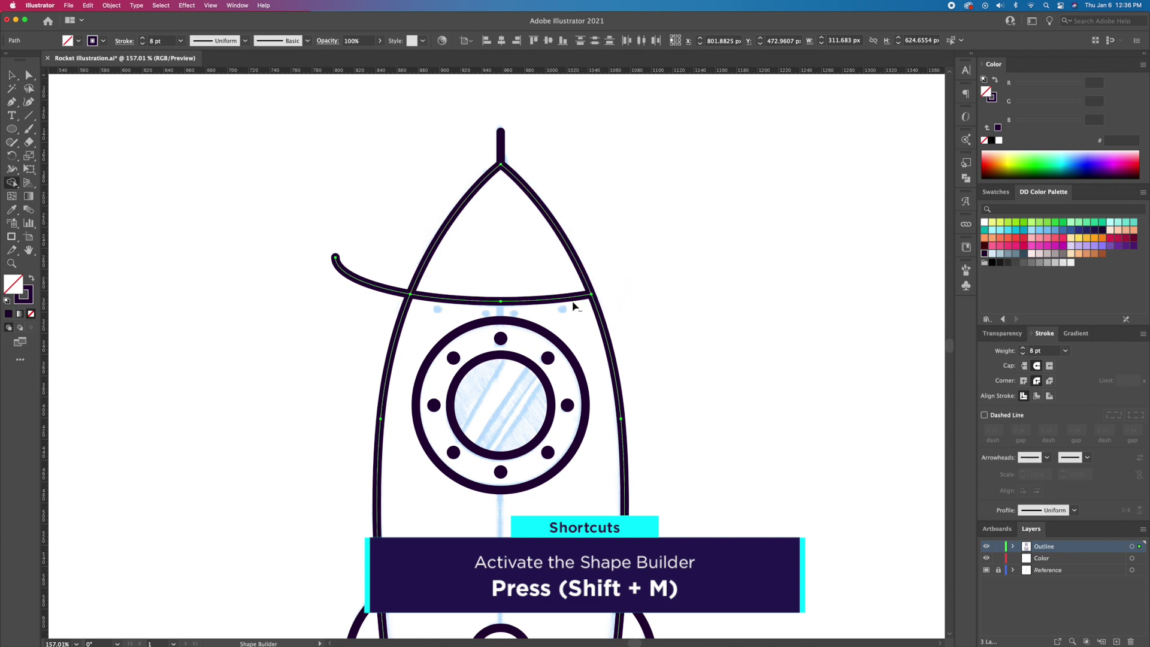
pyautogui.keyDown('alt'); pyautogui.click(367, 280); pyautogui.keyUp('alt')
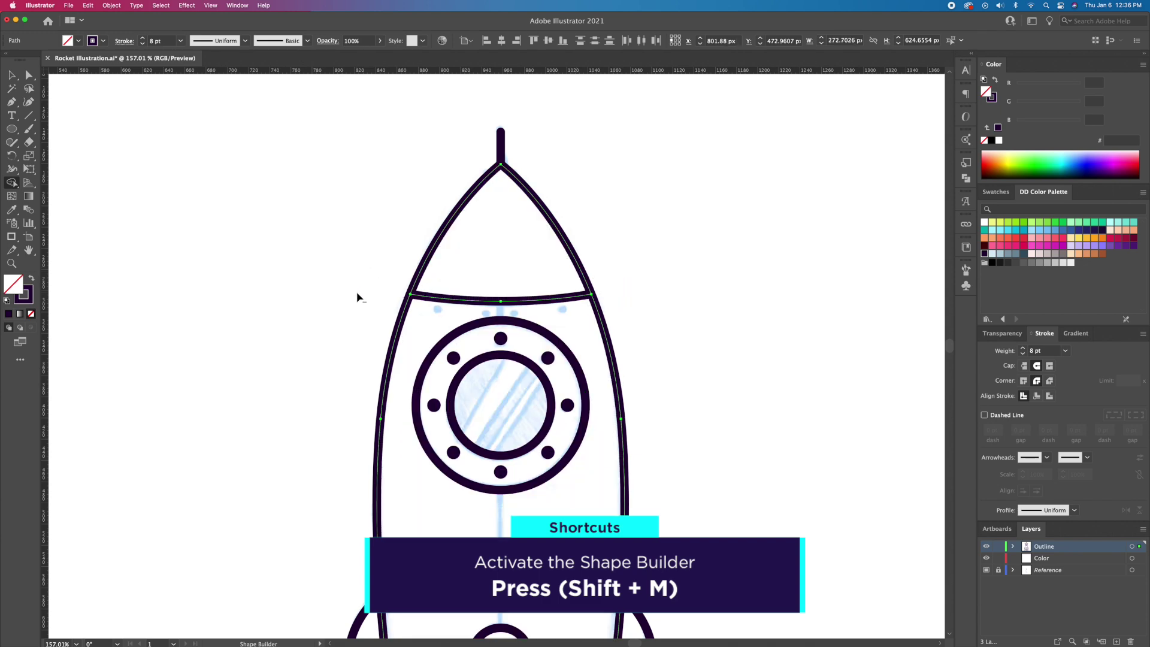
pyautogui.click(487, 254)
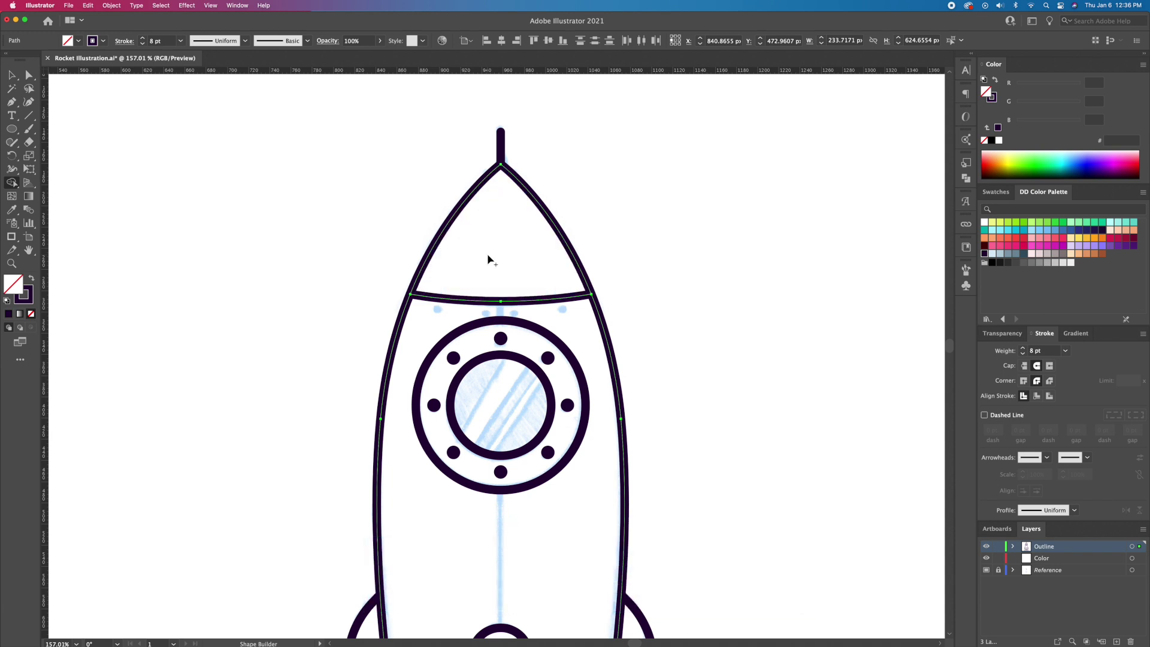
pyautogui.press('v')
pyautogui.click(634, 213)
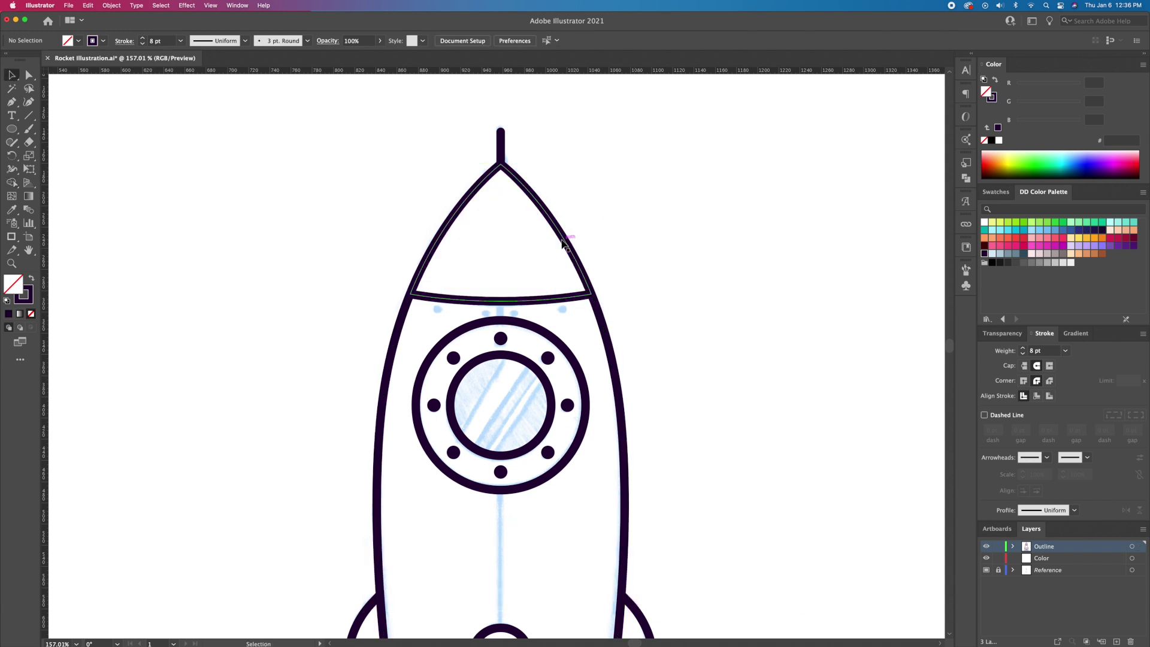
# Offset the nose cone path by 4 px and delete the original inner nose cone outline
pyautogui.moveTo(559, 242); pyautogui.dragTo(368, 242)
pyautogui.press('super+z')
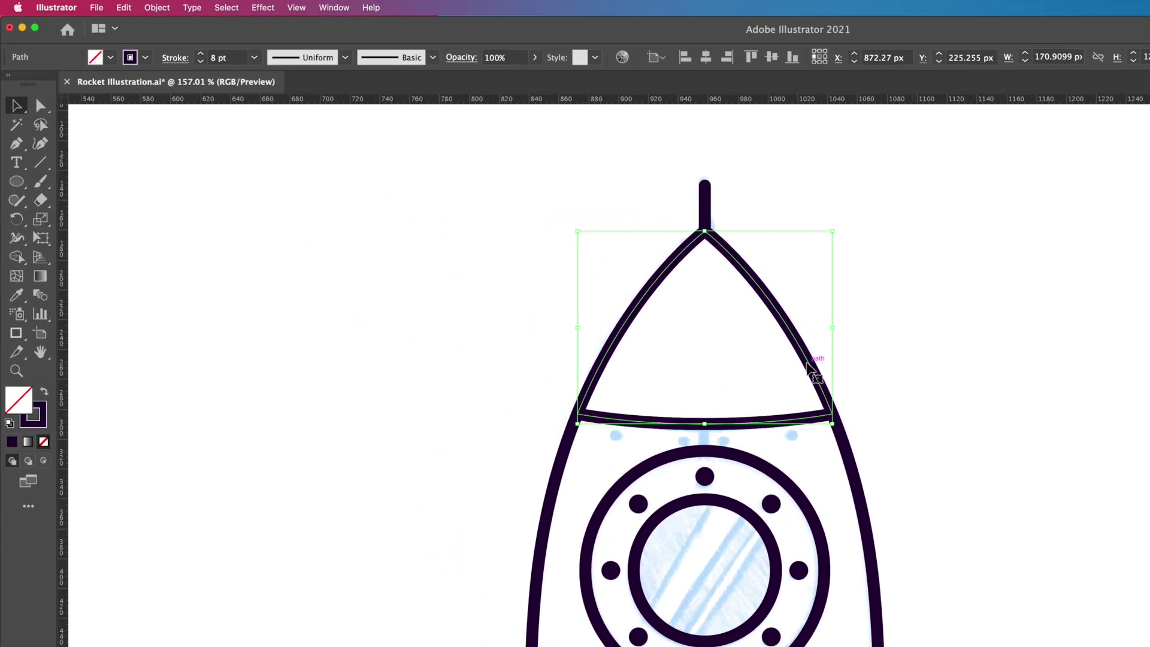
pyautogui.click(157, 7)
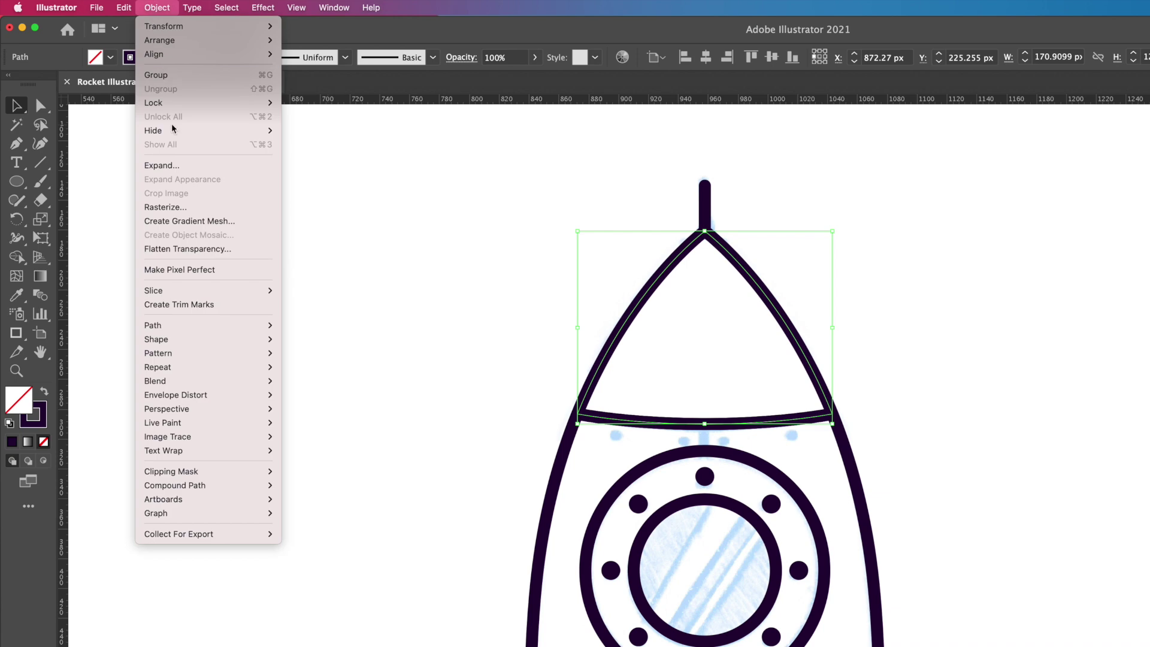
pyautogui.moveTo(153, 325)
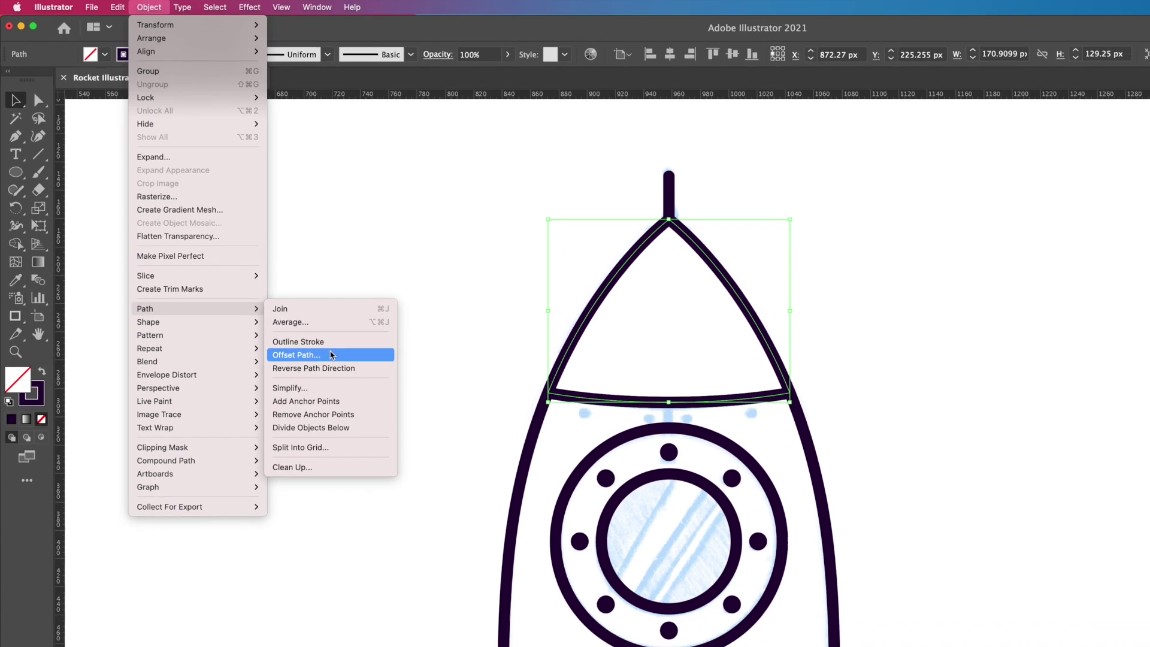
pyautogui.click(350, 374)
pyautogui.write('4')
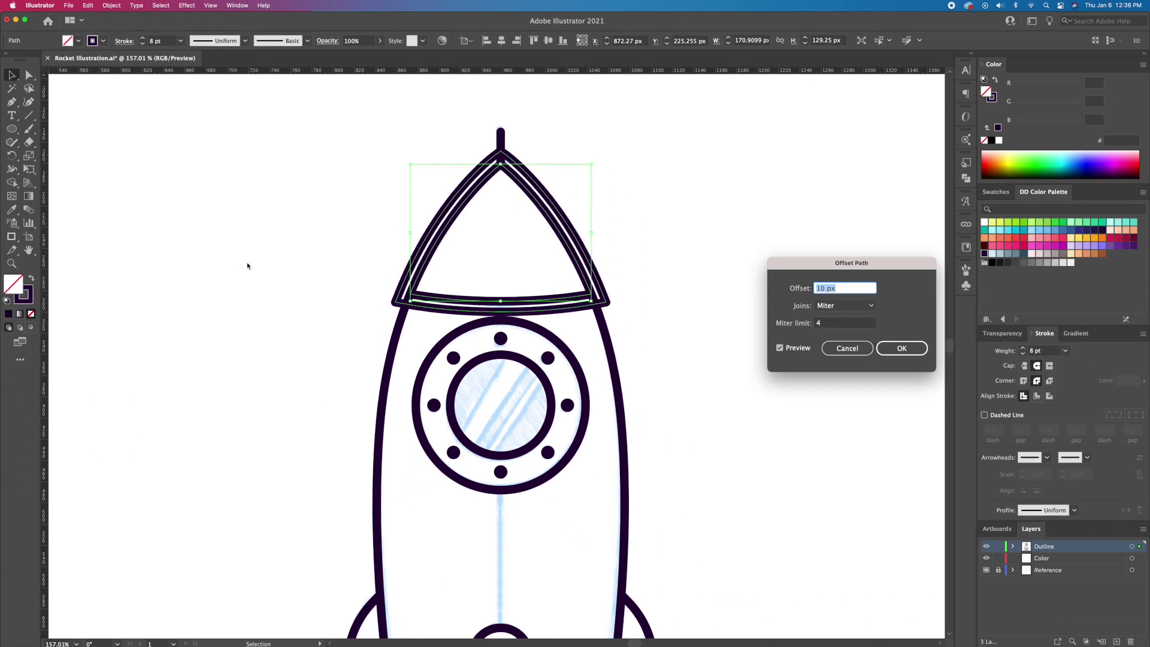
pyautogui.press('Return')
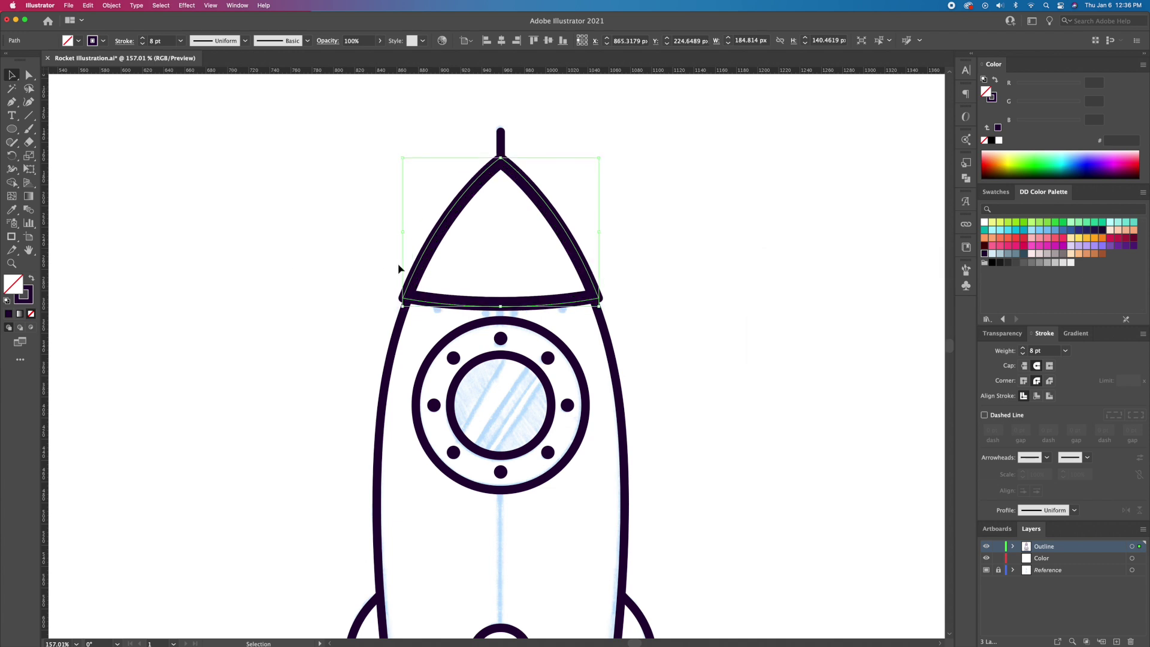
pyautogui.click(417, 278)
pyautogui.press('Delete')
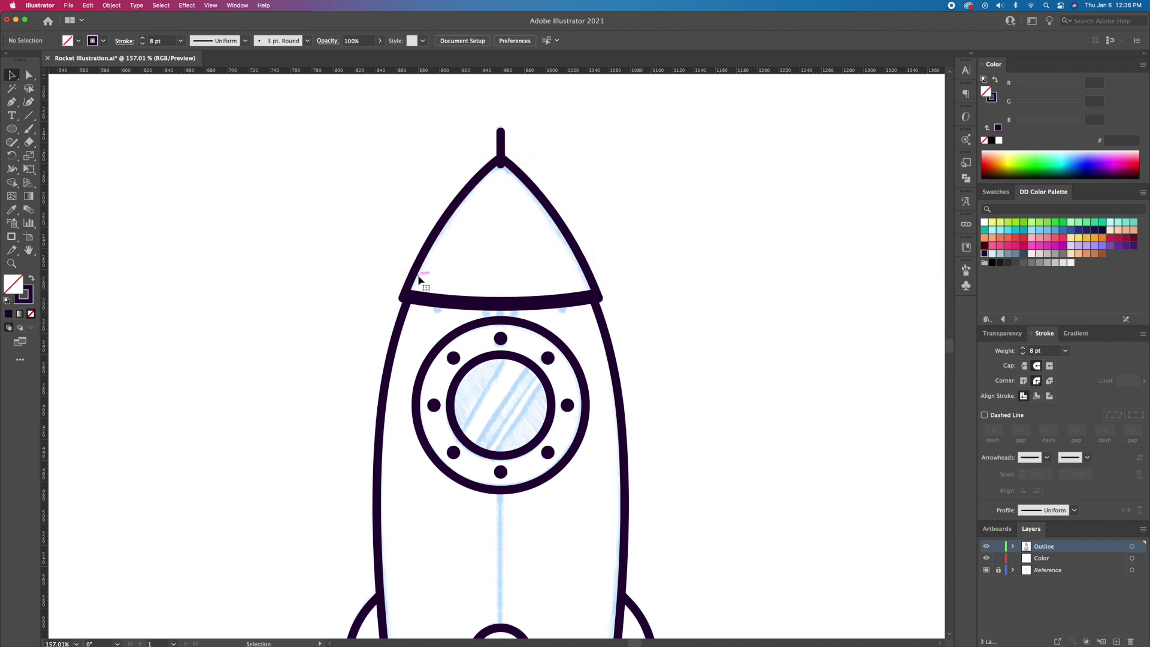
# Select the body and the enlarged nose cone and remove the body lines overlapping the cone with the Shape Builder tool
pyautogui.click(599, 317)
pyautogui.keyDown('shift'); pyautogui.click(596, 288); pyautogui.keyUp('shift')
pyautogui.hotkey('shift', 'm')
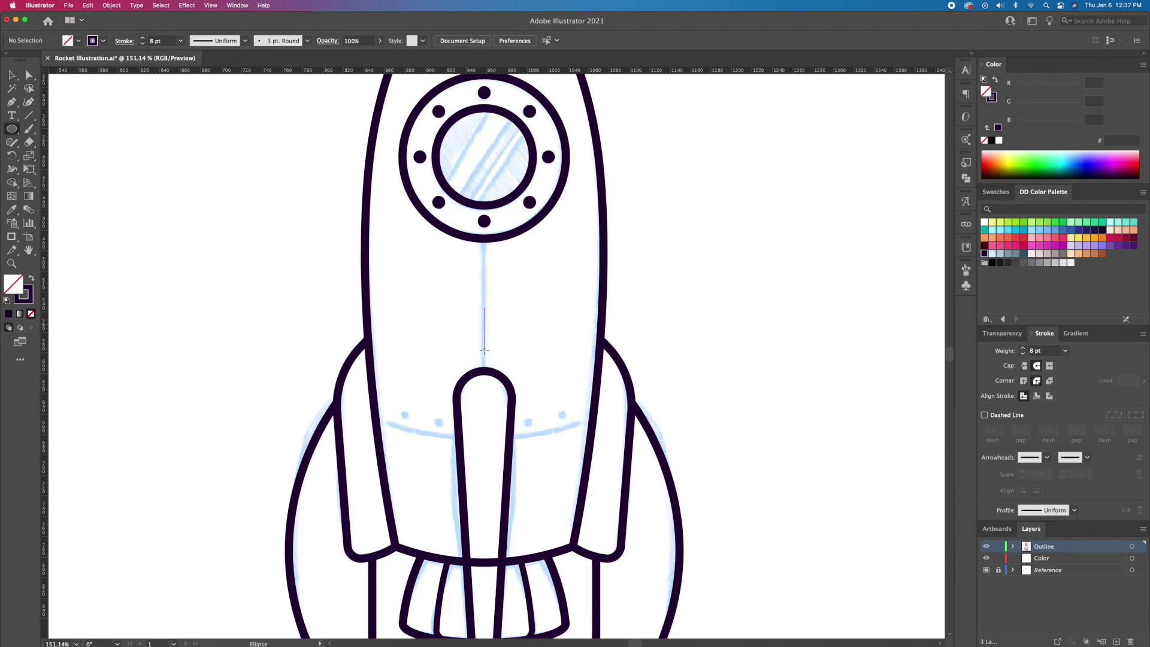
# Draw an ellipse about 421 × 166 px centered on the lower body and delete its top anchor point
pyautogui.moveTo(484, 349); pyautogui.dragTo(699, 435)
pyautogui.press('a')
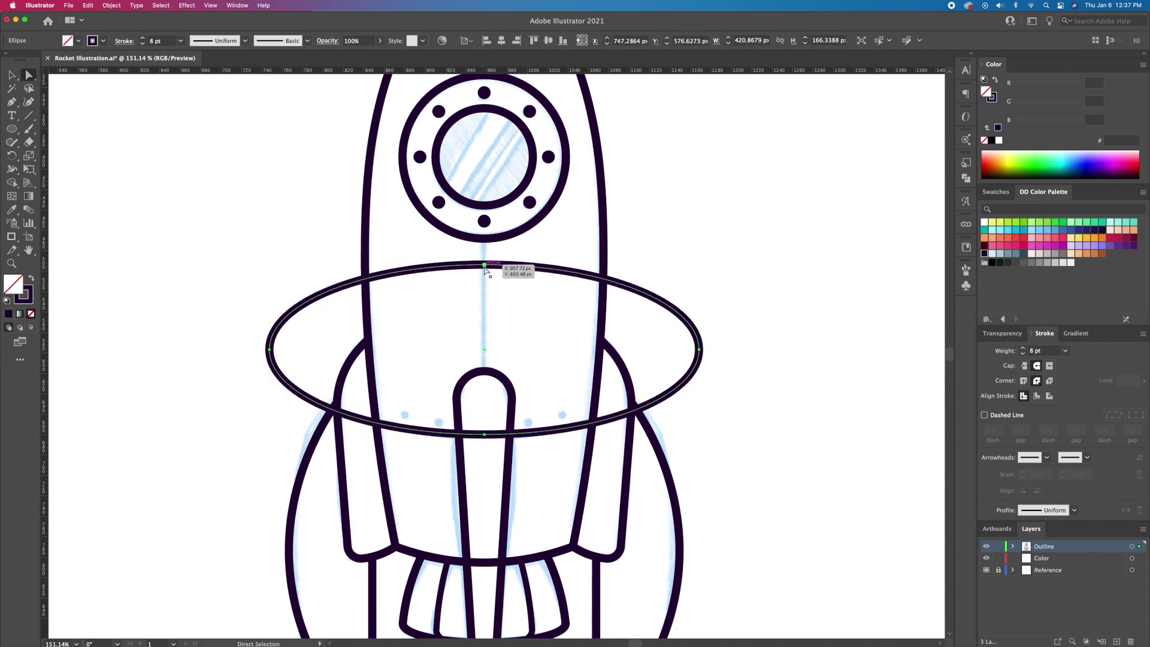
pyautogui.click(485, 265)
pyautogui.press('Delete')
# Remove the lower arc's two ends outside the body outline with the Shape Builder tool
pyautogui.keyDown('shift'); pyautogui.click(605, 291); pyautogui.keyUp('shift')
pyautogui.hotkey('shift', 'm')
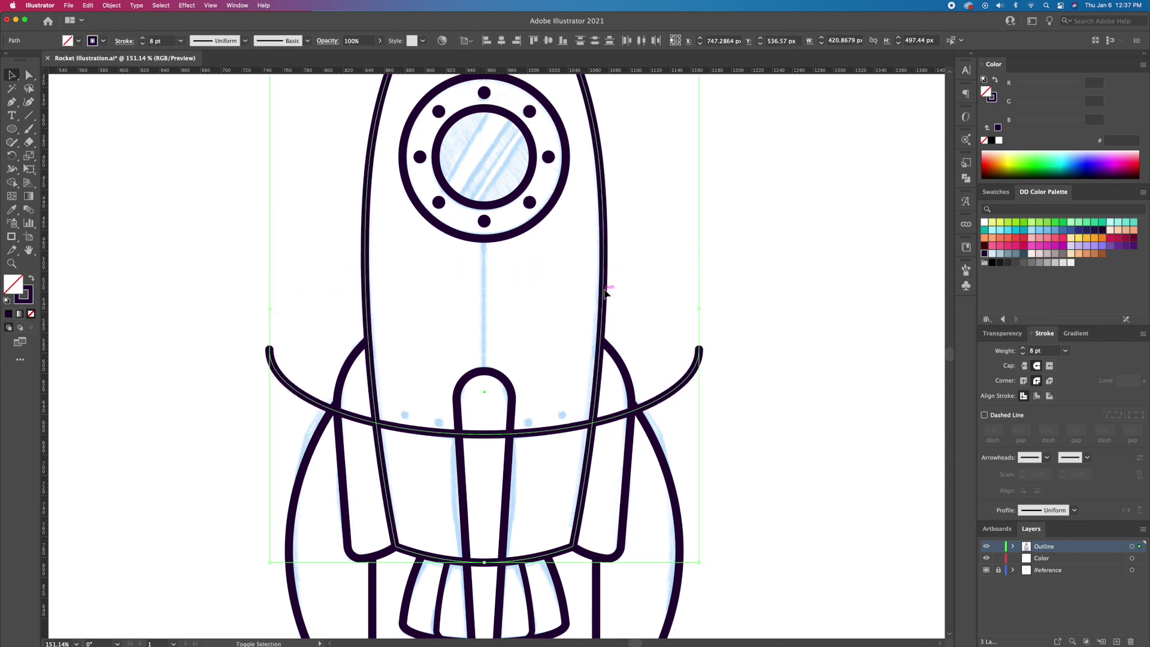
pyautogui.keyDown('alt'); pyautogui.click(687, 384); pyautogui.keyUp('alt')
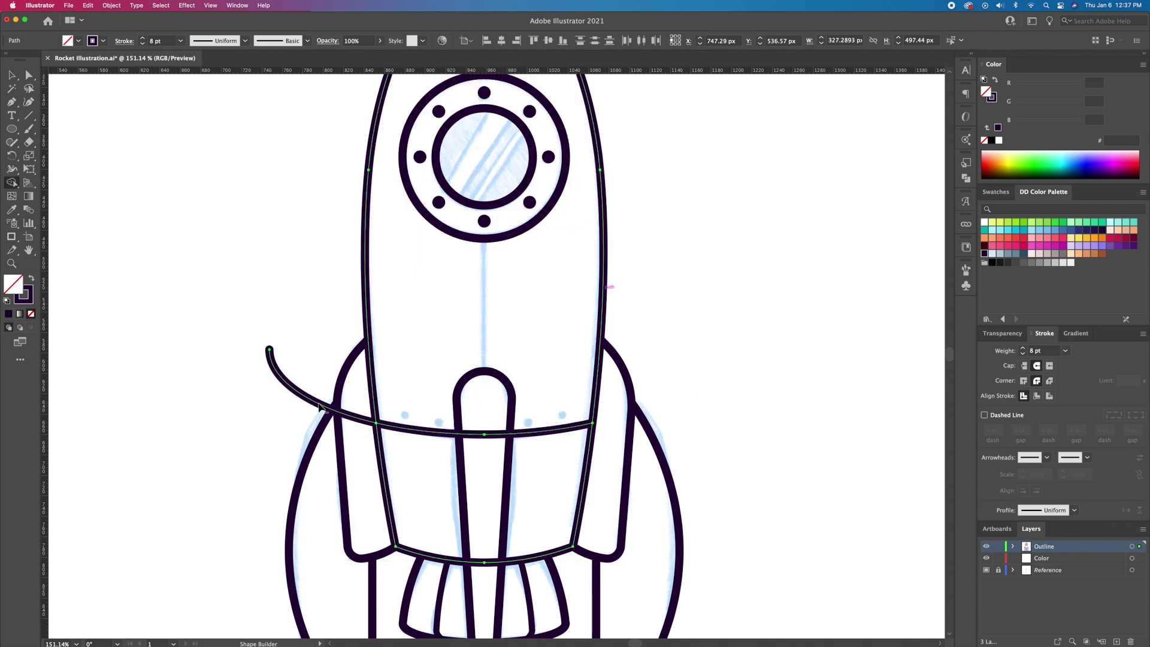
pyautogui.keyDown('alt'); pyautogui.click(310, 403); pyautogui.keyUp('alt')
# Set the lower panel line's stroke weight to 6 pt
pyautogui.press('v')
pyautogui.click(419, 429)
pyautogui.click(1023, 354)
pyautogui.click(1023, 353)
pyautogui.click(716, 398)
# Remove the part of the lower panel line that crosses the central fin with the Shape Builder tool
pyautogui.hscroll(-2, 572, 421)
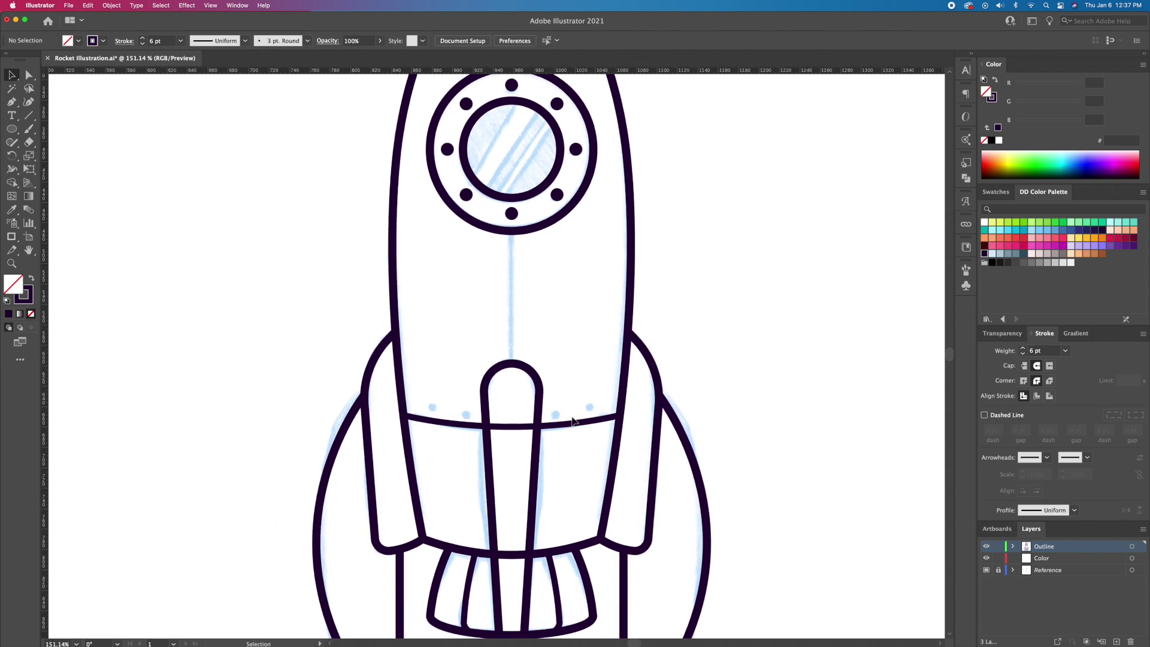
pyautogui.click(539, 416)
pyautogui.keyDown('shift'); pyautogui.click(559, 426); pyautogui.keyUp('shift')
pyautogui.hotkey('shift', 'm')
pyautogui.keyDown('alt'); pyautogui.click(524, 429); pyautogui.keyUp('alt')
# Draw 6 pt vertical seam lines with the Pen tool from the nose cone to the porthole and from the porthole to the central fin
pyautogui.press('p')
pyautogui.scroll(5, 771, 326)
pyautogui.click(512, 231)
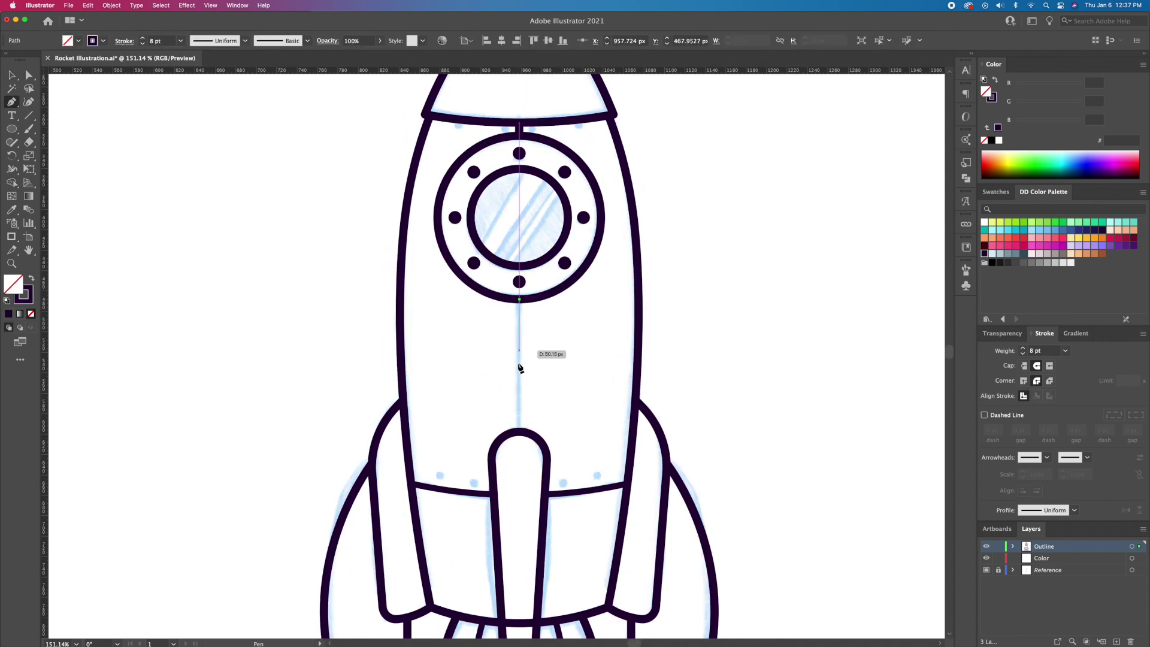
pyautogui.click(520, 431)
pyautogui.press('v')
pyautogui.click(729, 323)
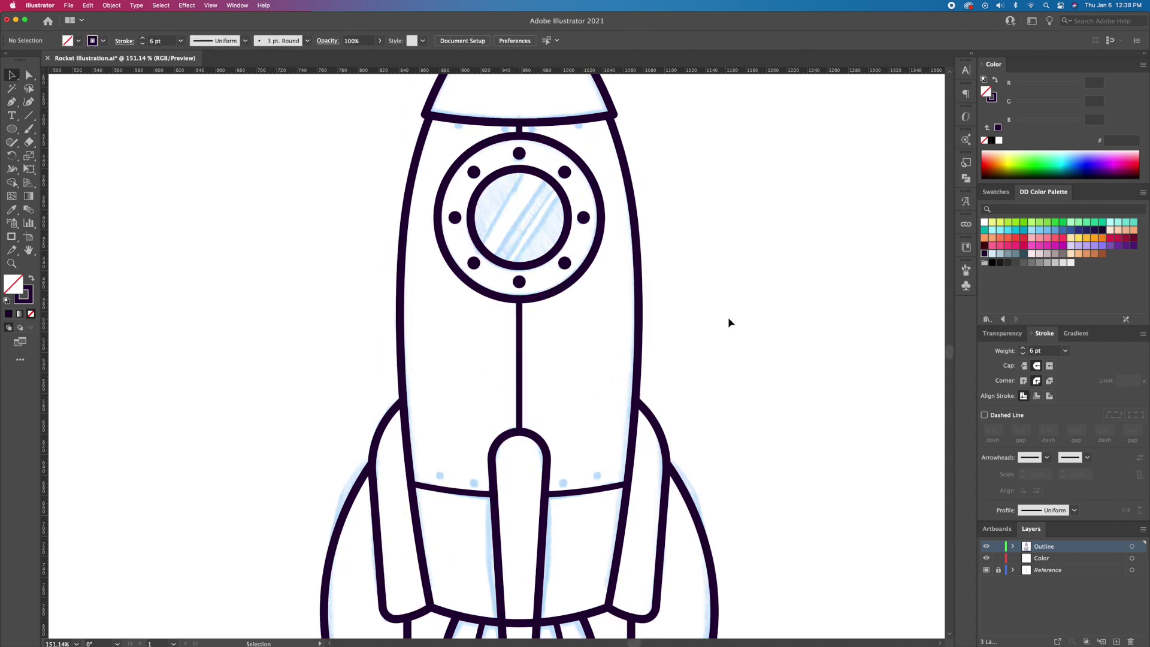
# Place two filled rivet circles about 9.2 px wide above the left half of the lower panel line, without a stroke
pyautogui.scroll(3, 410, 542)
pyautogui.press('l')
pyautogui.hotkey('shift', 'x')
pyautogui.moveTo(529, 414)
pyautogui.mouseDown()
pyautogui.moveTo(549, 433)
pyautogui.moveTo(465, 416)
pyautogui.mouseUp()
pyautogui.press('v')
pyautogui.click(544, 378)
# Mirror a copy of both lower-left rivets across the vertical center seam
pyautogui.scroll(-2, 465, 416)
pyautogui.hscroll(3, 465, 416)
pyautogui.keyDown('shift'); pyautogui.click(429, 391); pyautogui.keyUp('shift')
pyautogui.press('o')
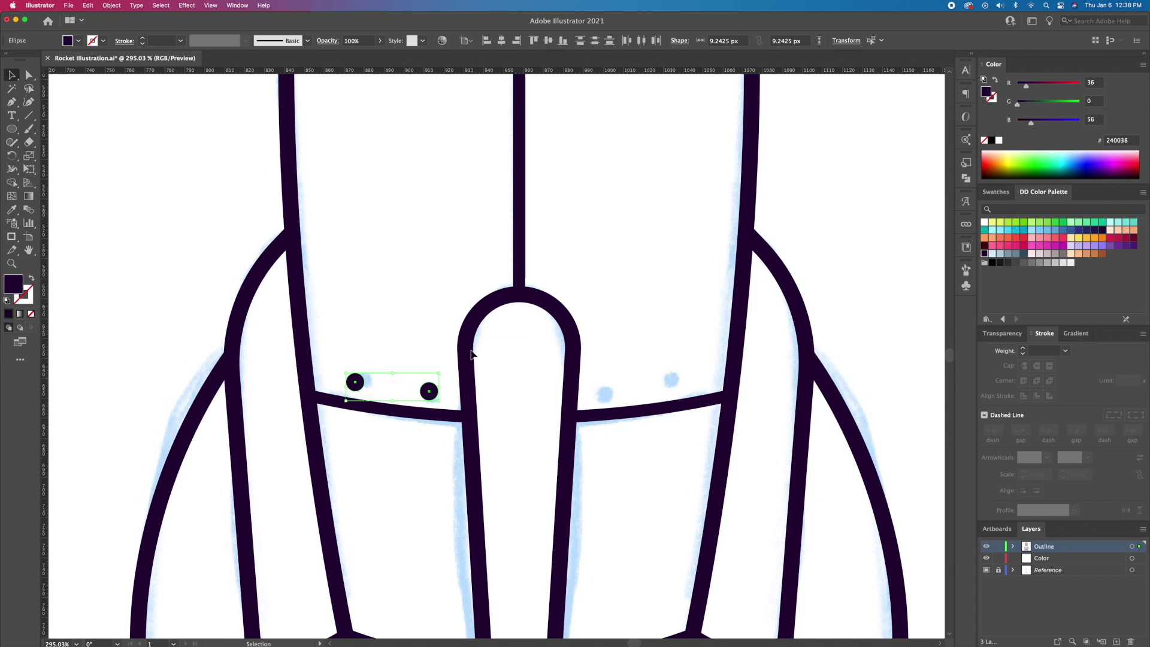
pyautogui.keyDown('alt'); pyautogui.click(518, 295); pyautogui.keyUp('alt')
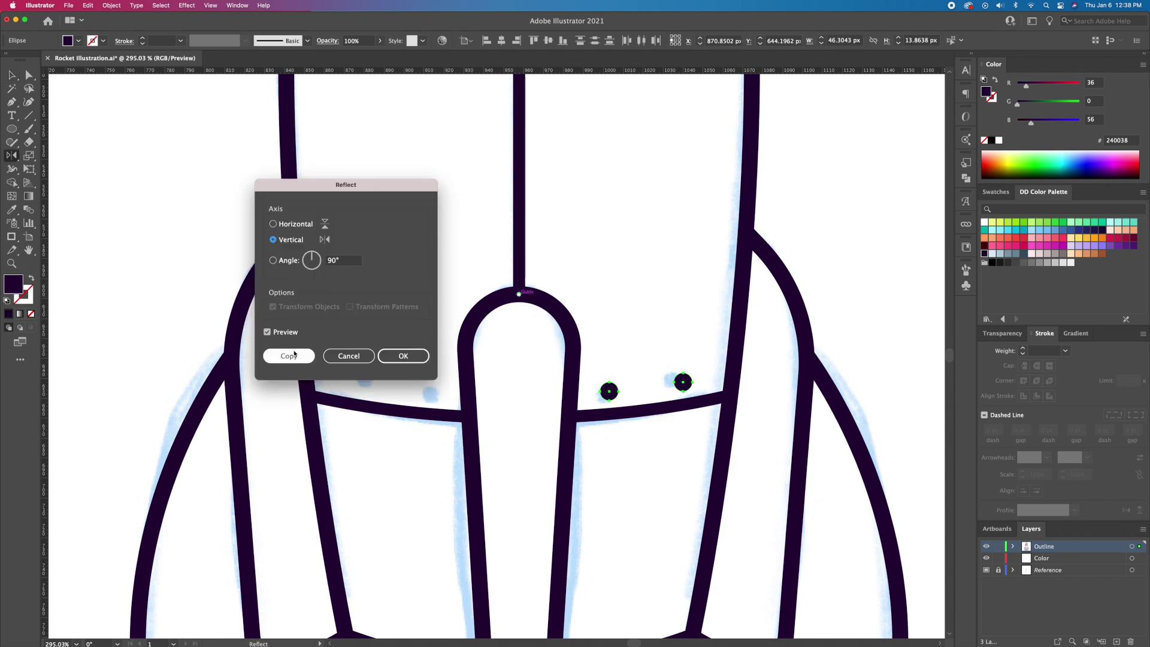
pyautogui.click(289, 356)
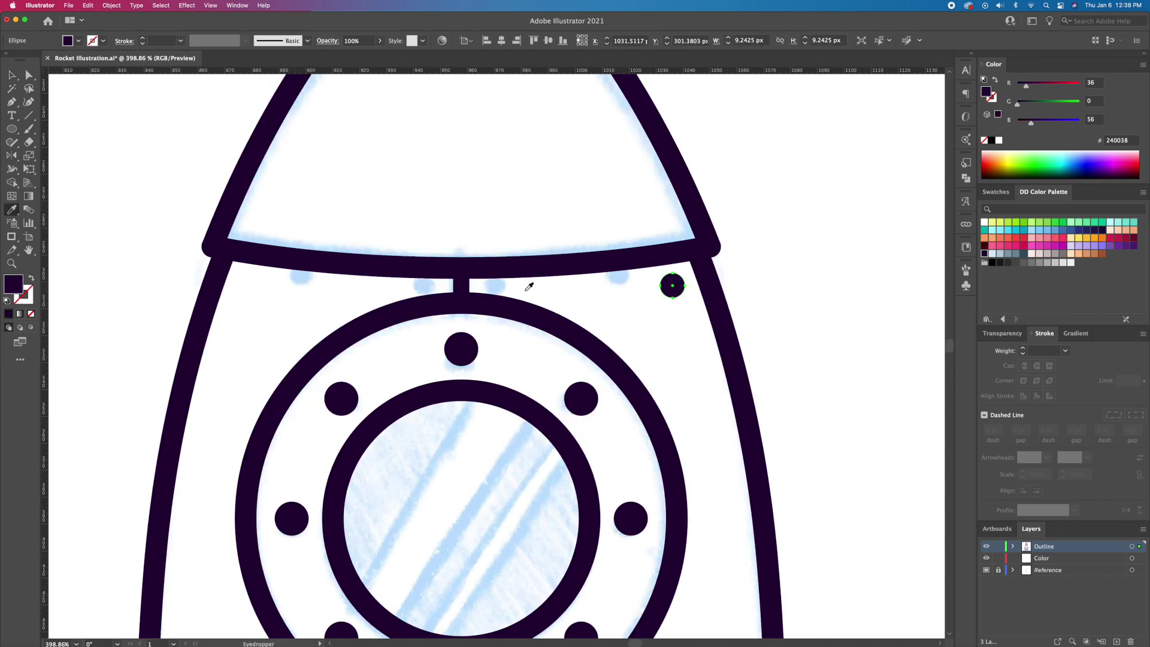
# Mirror a copy of the upper-right rivet vertically across the center seam below the nose cone
pyautogui.press('o')
pyautogui.keyDown('alt'); pyautogui.click(461, 285); pyautogui.keyUp('alt')
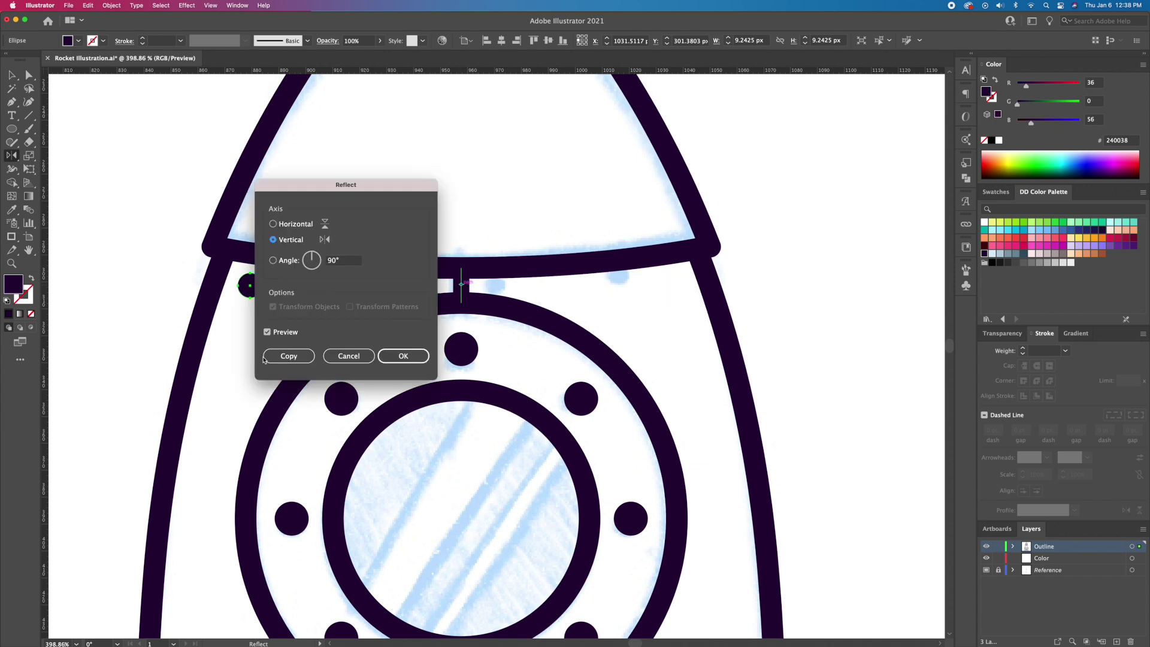
pyautogui.click(265, 358)
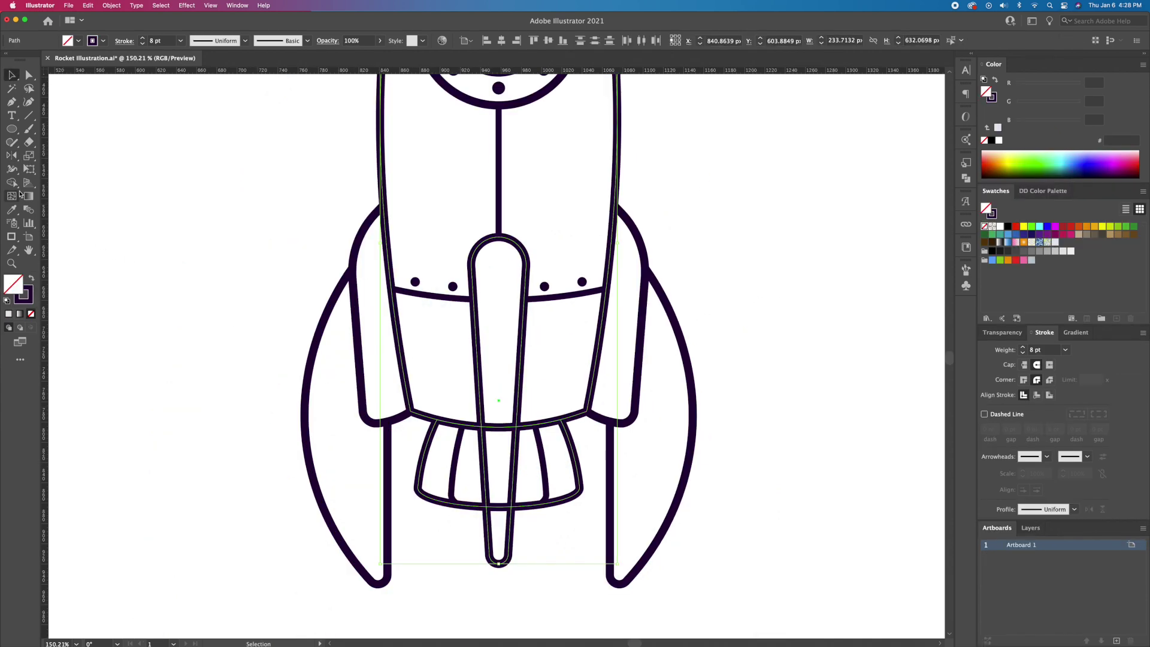
# Remove the body and nozzle bottom edges that cross the central fin with the Shape Builder tool
pyautogui.click(12, 182)
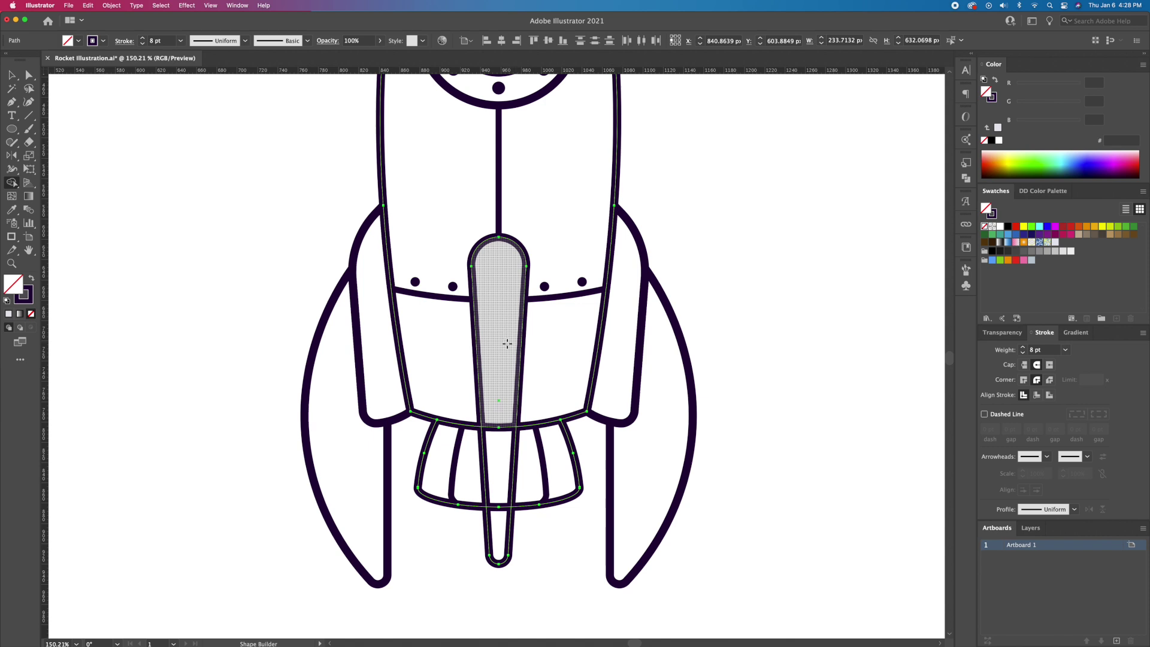
pyautogui.moveTo(503, 428); pyautogui.dragTo(499, 478)
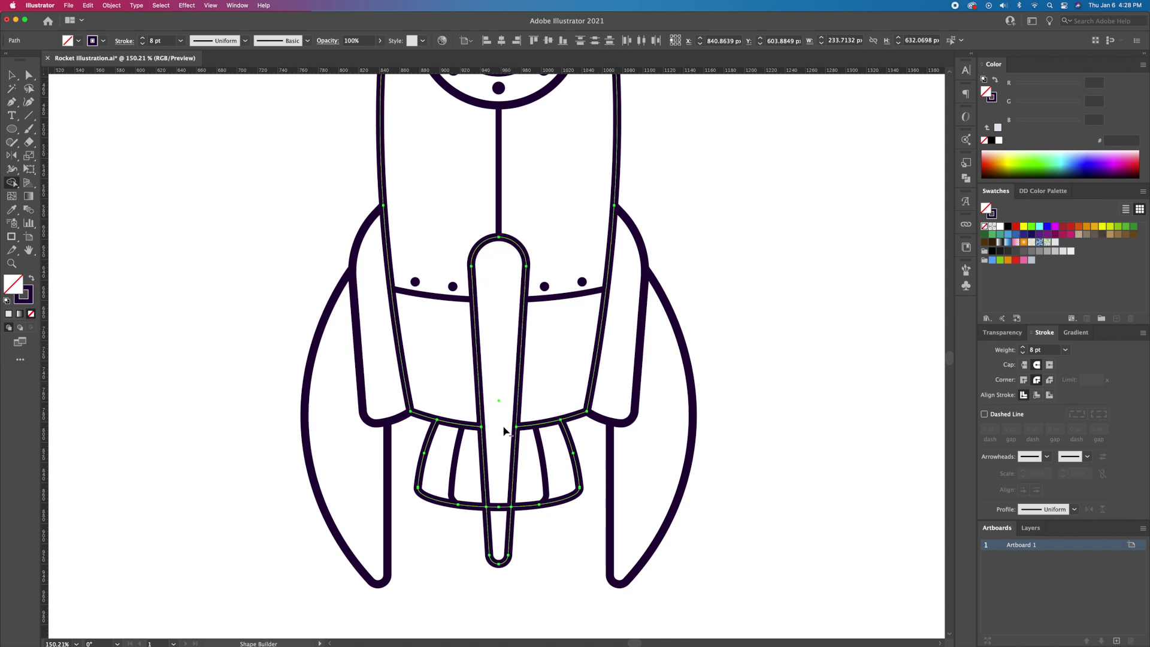
pyautogui.keyDown('alt'); pyautogui.click(501, 508); pyautogui.keyUp('alt')
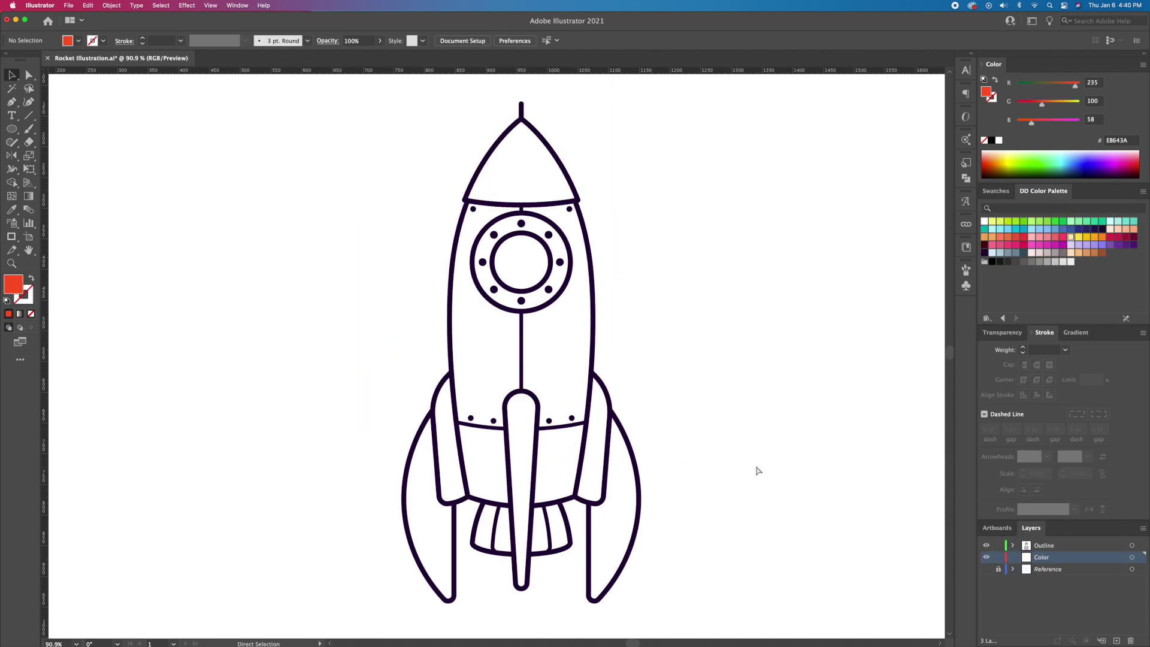
# Duplicate all the rocket artwork onto the Color layer, and lock and hide the Outline layer
pyautogui.press('super+a')
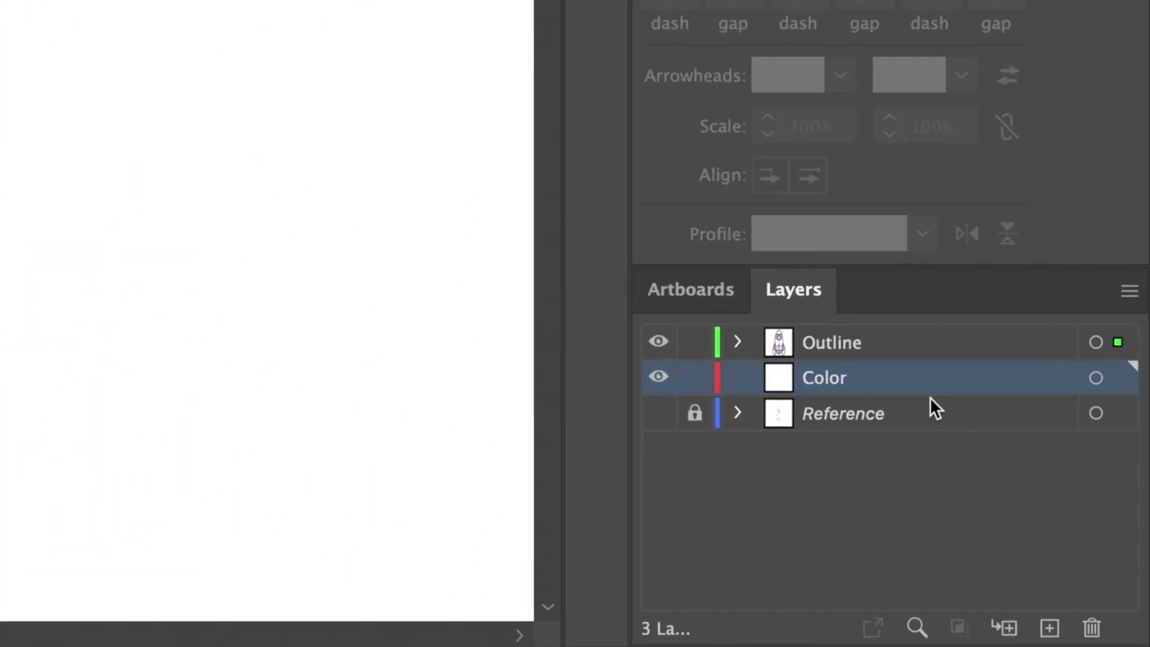
pyautogui.moveTo(1119, 346); pyautogui.dragTo(1118, 386)
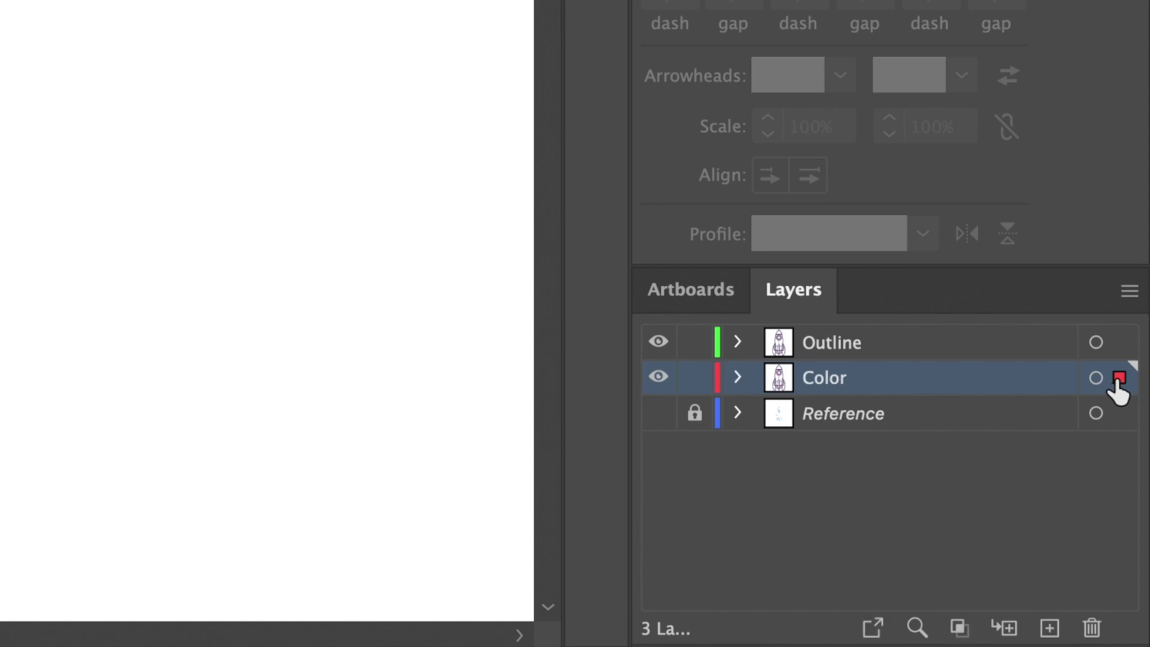
pyautogui.click(696, 344)
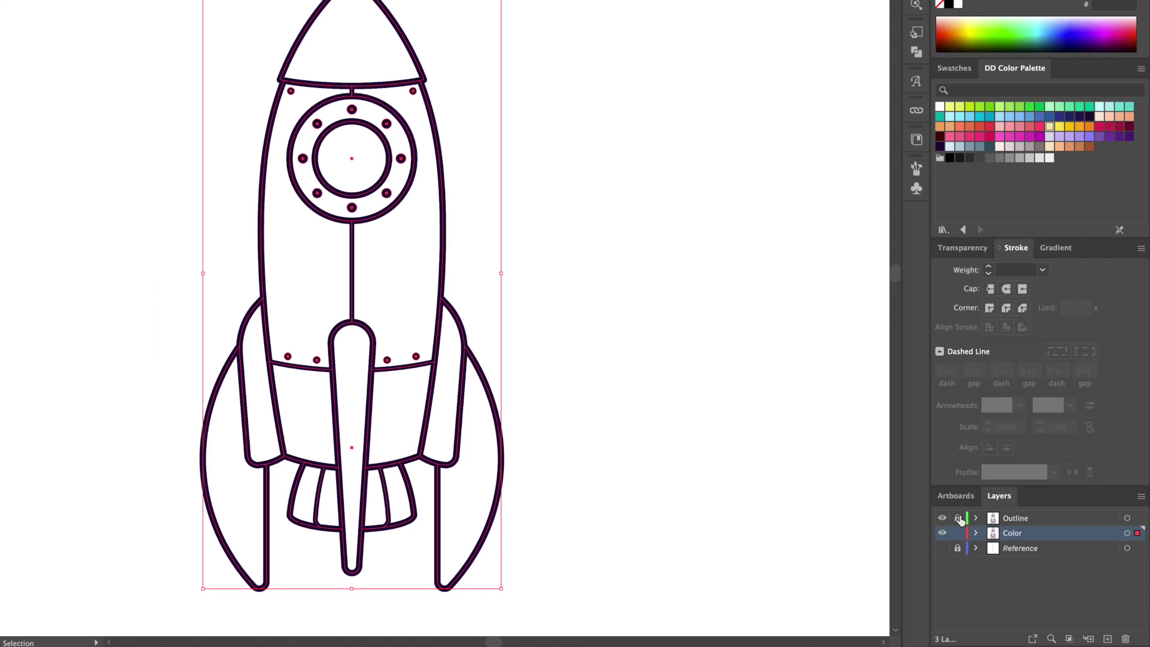
pyautogui.click(942, 518)
pyautogui.click(646, 462)
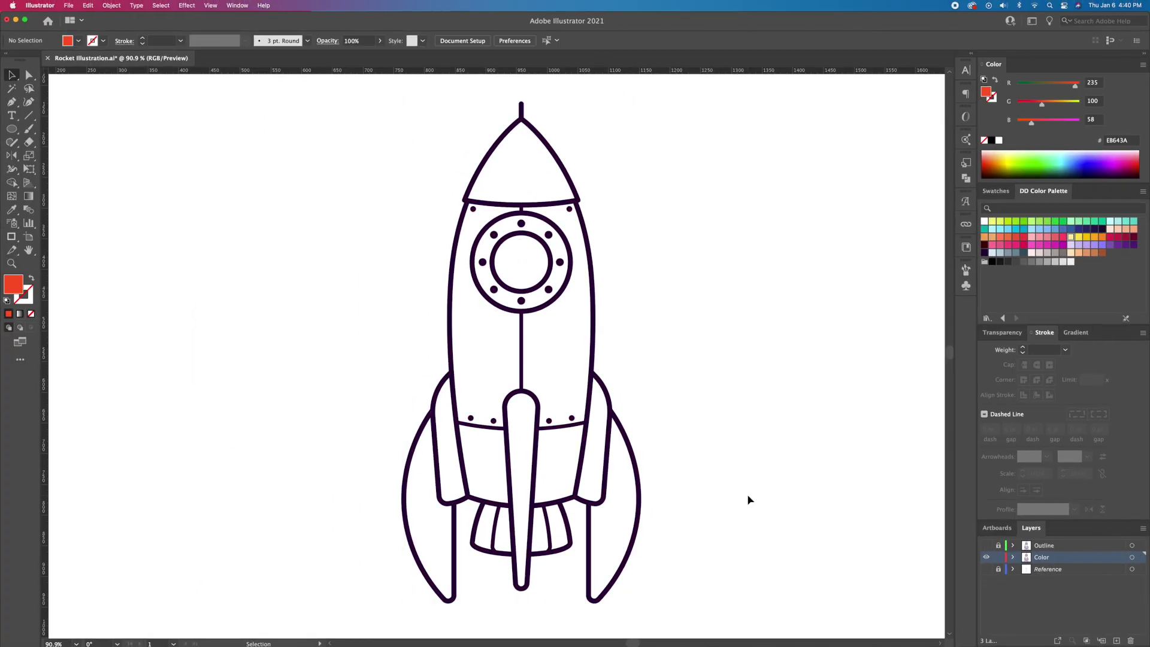
# Delete the rivets, seam lines, lower panel lines, nozzle ribs and antenna from the Color layer copy
pyautogui.moveTo(551, 442); pyautogui.dragTo(552, 440)
pyautogui.press('Delete')
pyautogui.moveTo(473, 440); pyautogui.dragTo(474, 441)
pyautogui.press('Delete')
pyautogui.press('Delete')
pyautogui.click(549, 234)
pyautogui.press('Delete')
pyautogui.click(569, 208)
pyautogui.press('Delete')
pyautogui.click(474, 208)
pyautogui.press('Delete')
pyautogui.click(493, 234)
pyautogui.press('Delete')
pyautogui.click(483, 262)
pyautogui.keyDown('shift'); pyautogui.click(494, 289); pyautogui.keyUp('shift')
pyautogui.keyDown('shift'); pyautogui.click(549, 289); pyautogui.keyUp('shift')
pyautogui.press('Delete')
pyautogui.click(559, 262)
pyautogui.press('Delete')
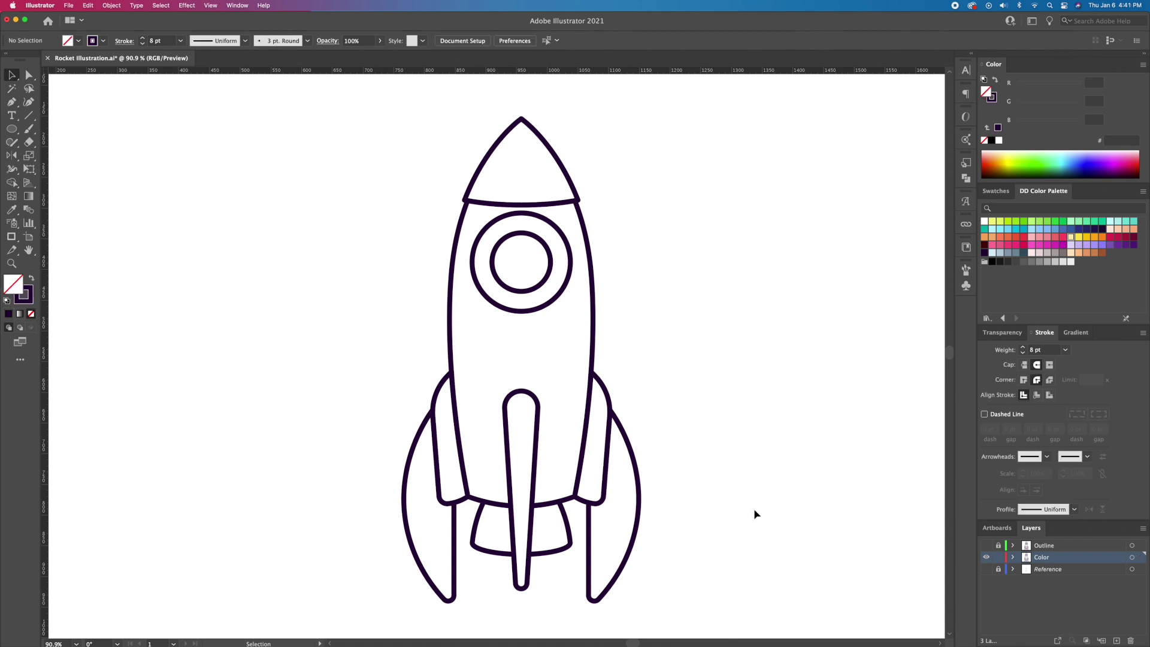
# Set the stroke weight of all remaining paths on the Color layer to 4 pt
pyautogui.press('super+a')
pyautogui.click(1045, 349)
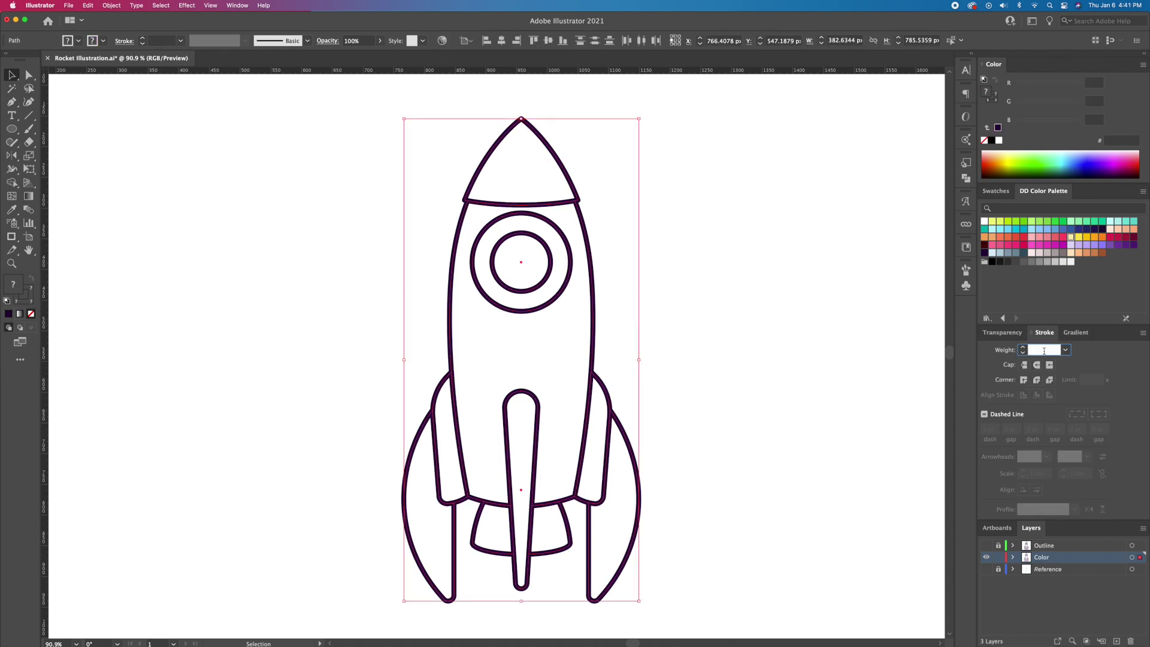
pyautogui.write('6')
pyautogui.press('Return')
pyautogui.write('4')
pyautogui.press('Return')
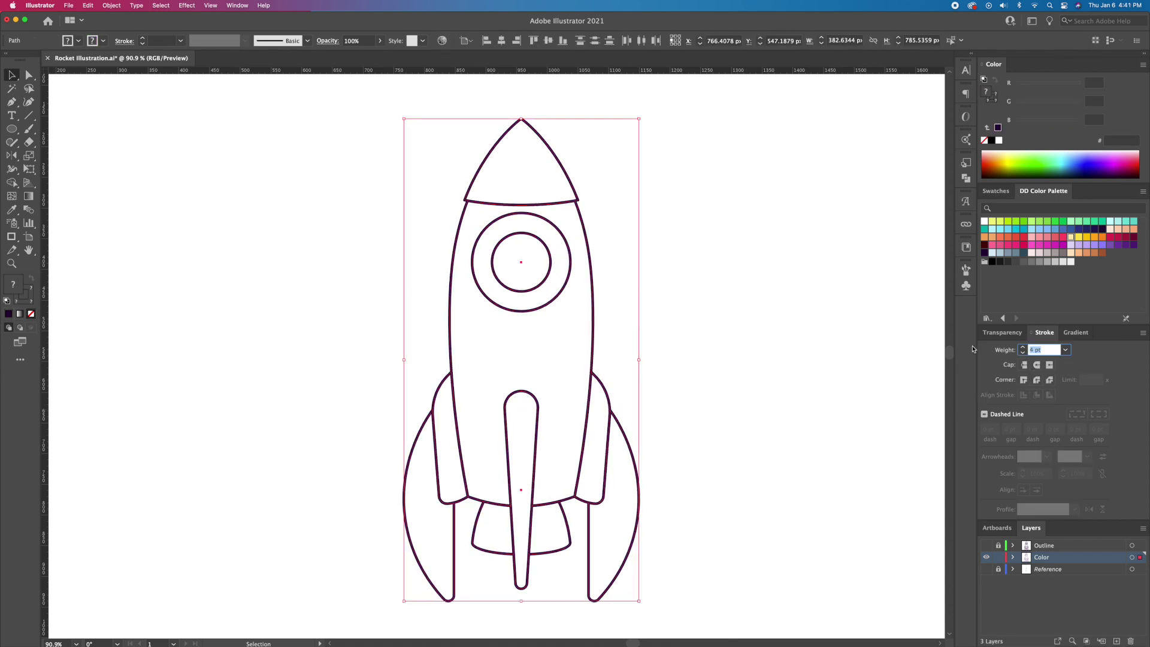
pyautogui.press('super+z')
pyautogui.press('super+z')
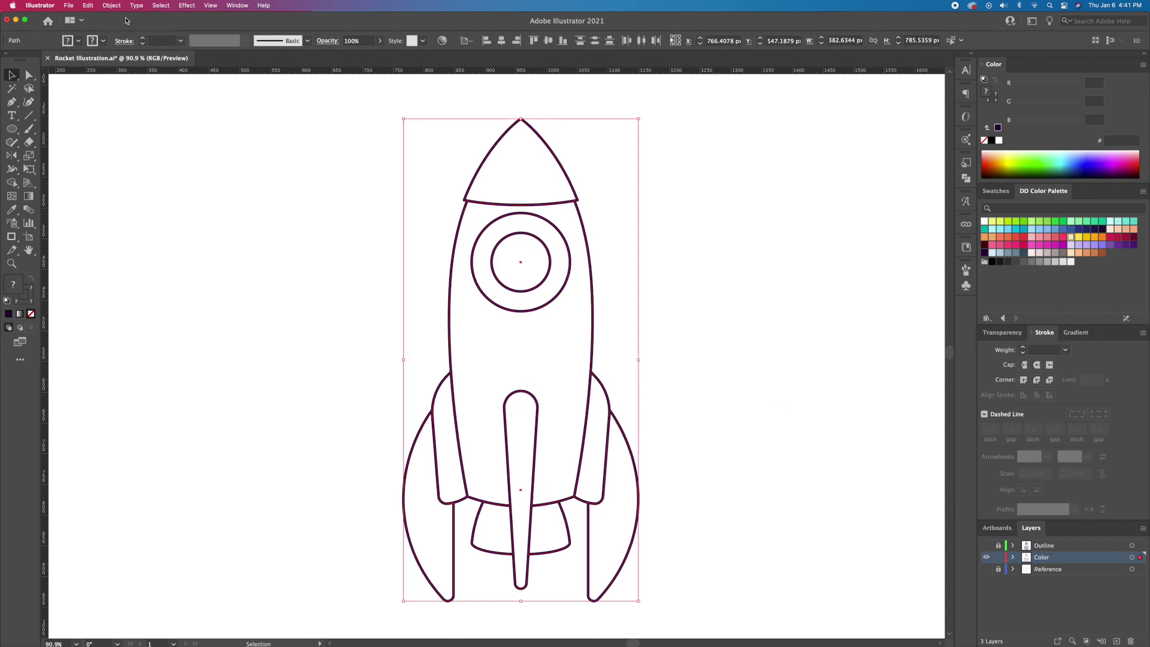
# Convert the strokes of all selected Color layer paths to shapes with Outline Stroke
pyautogui.click(112, 6)
pyautogui.moveTo(168, 234)
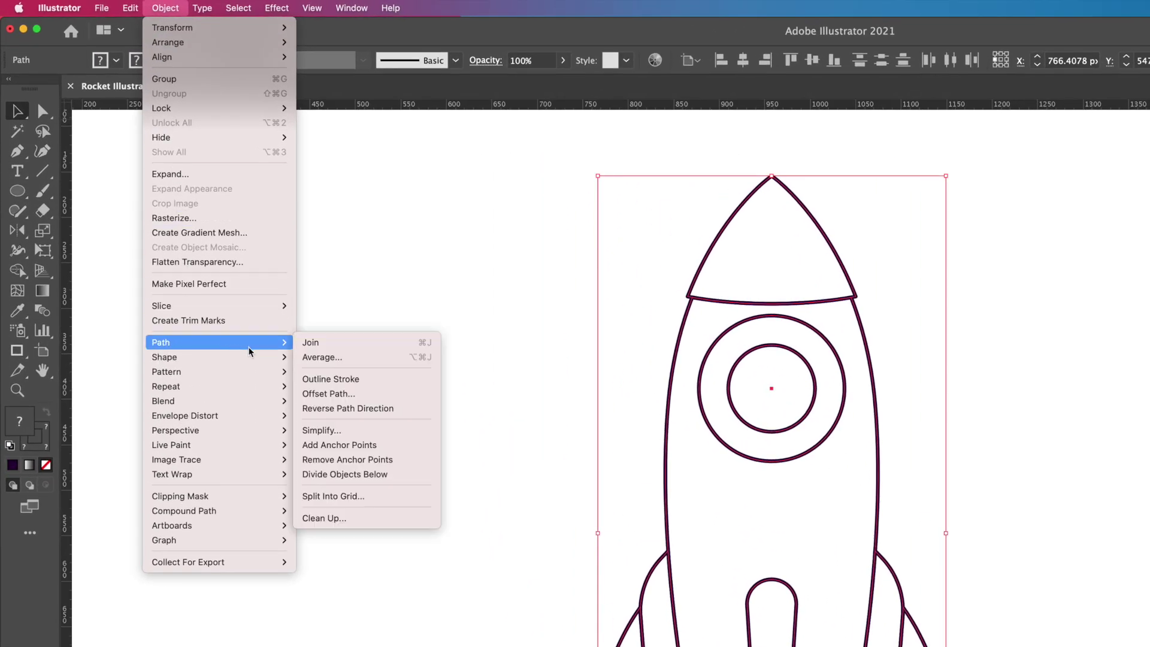
pyautogui.click(348, 379)
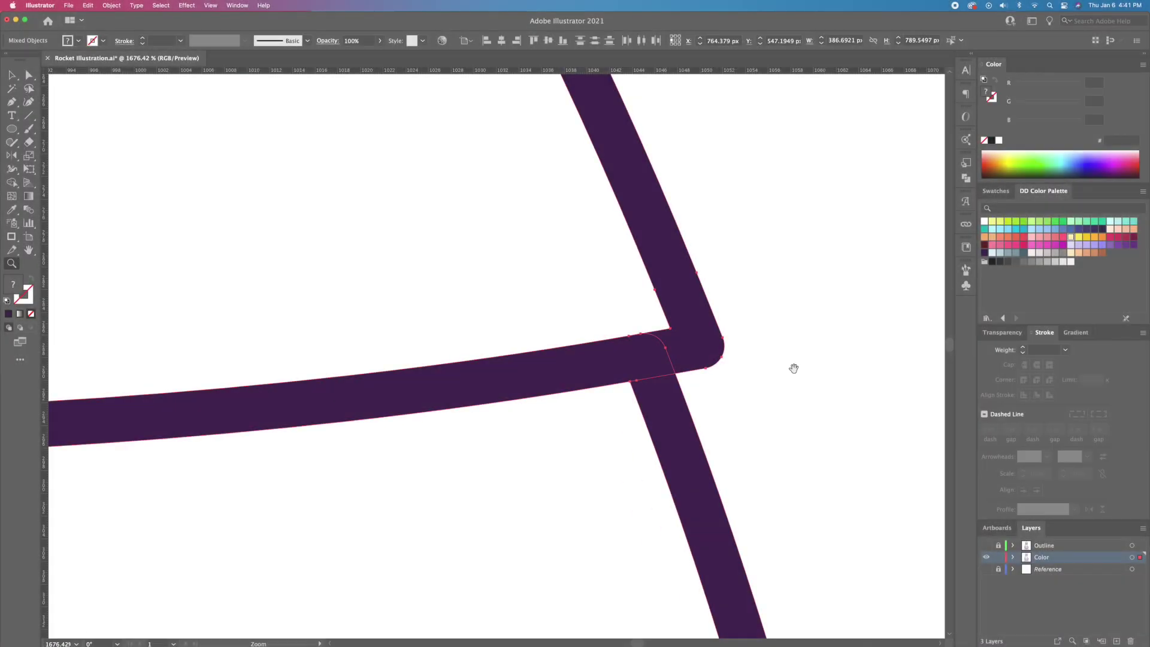
# Merge all the outlined stroke shapes into one with Pathfinder's Unite
pyautogui.press('v')
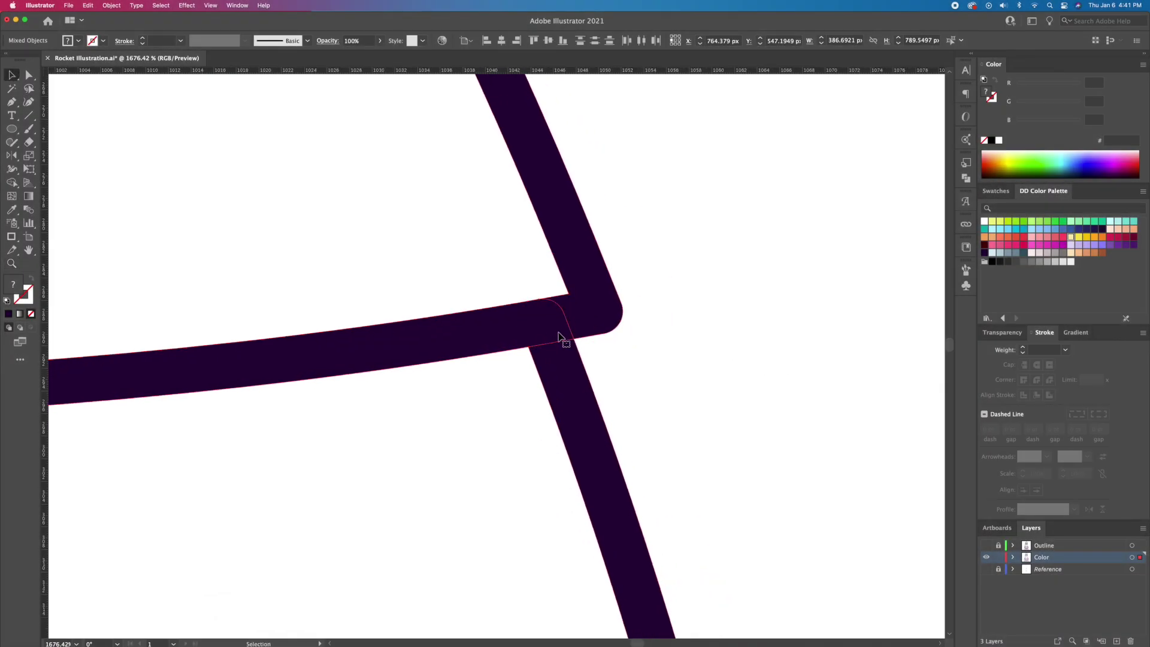
pyautogui.click(235, 8)
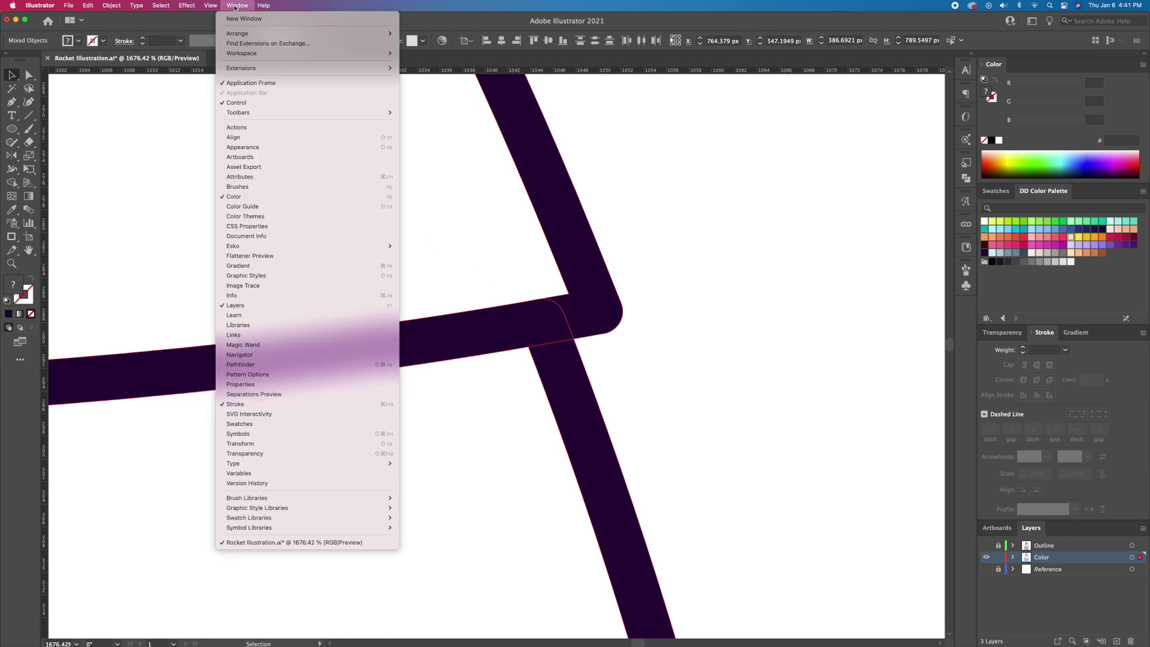
pyautogui.click(277, 365)
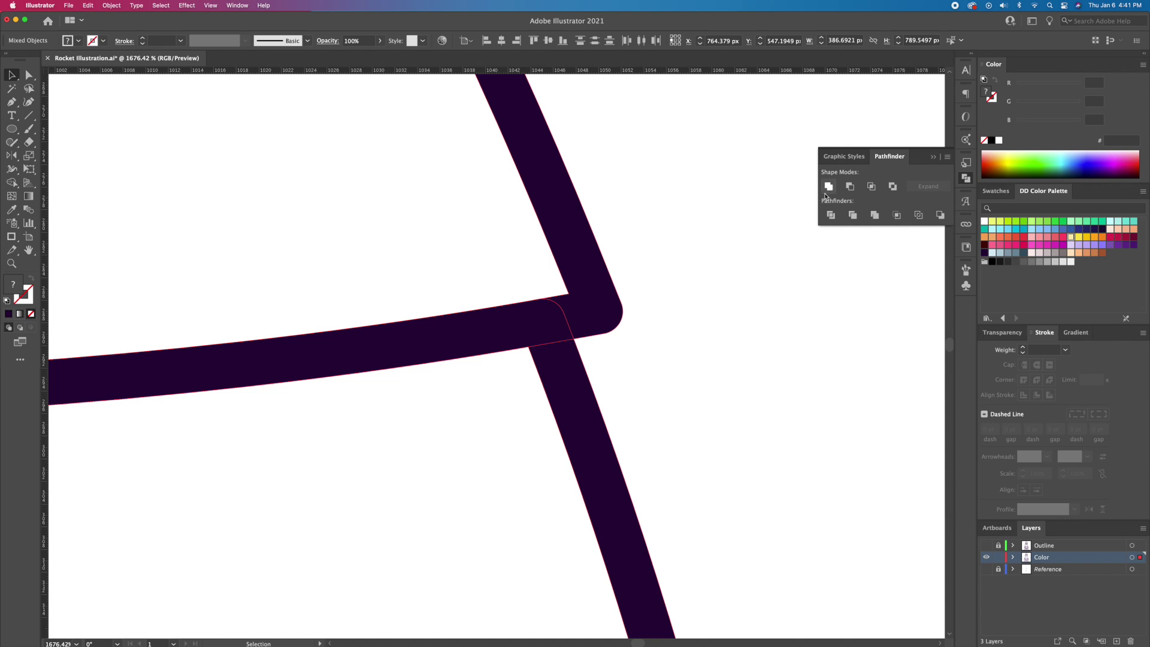
pyautogui.click(828, 186)
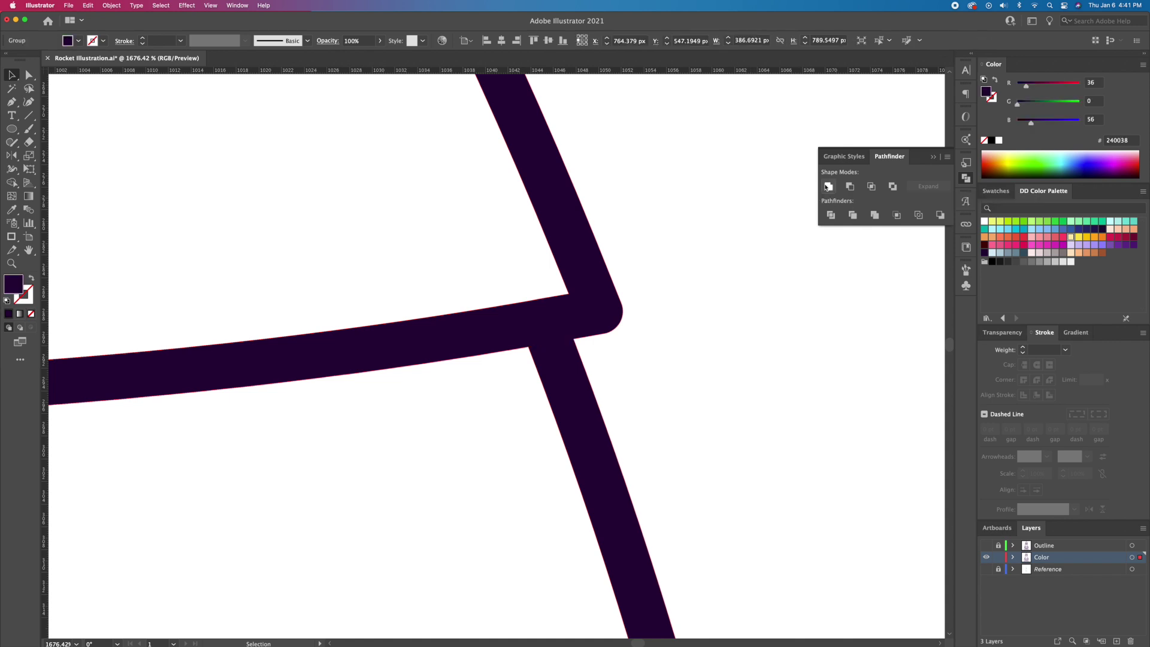
pyautogui.click(934, 159)
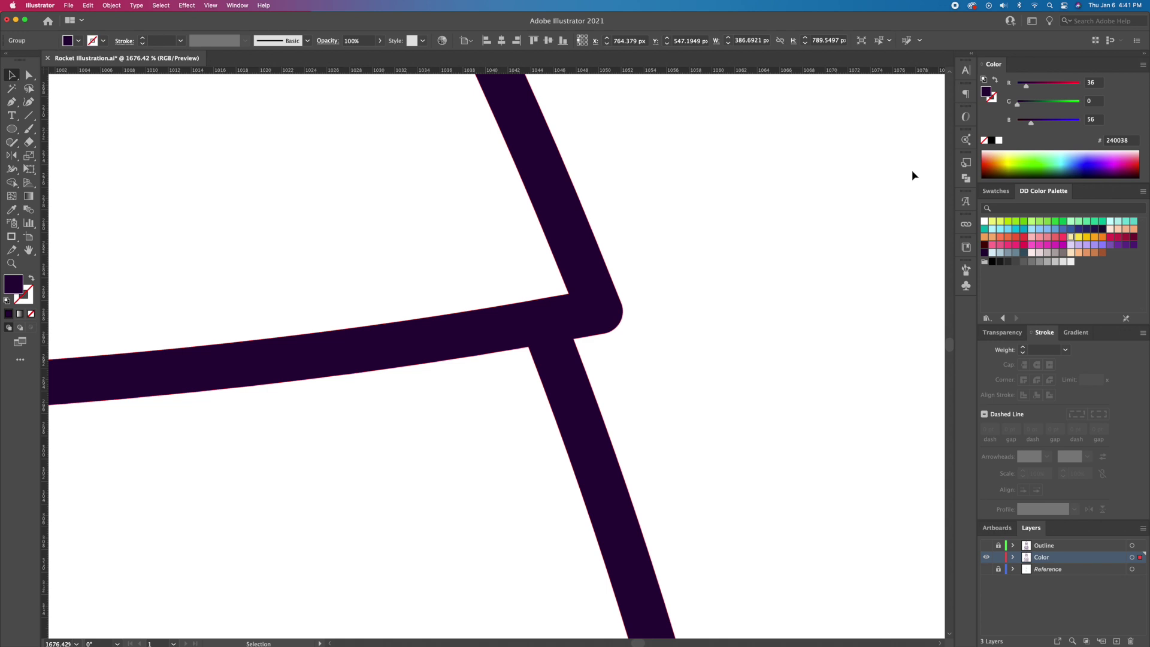
# Ungroup the united artwork and release its compound path into separate shapes
pyautogui.rightClick(596, 305)
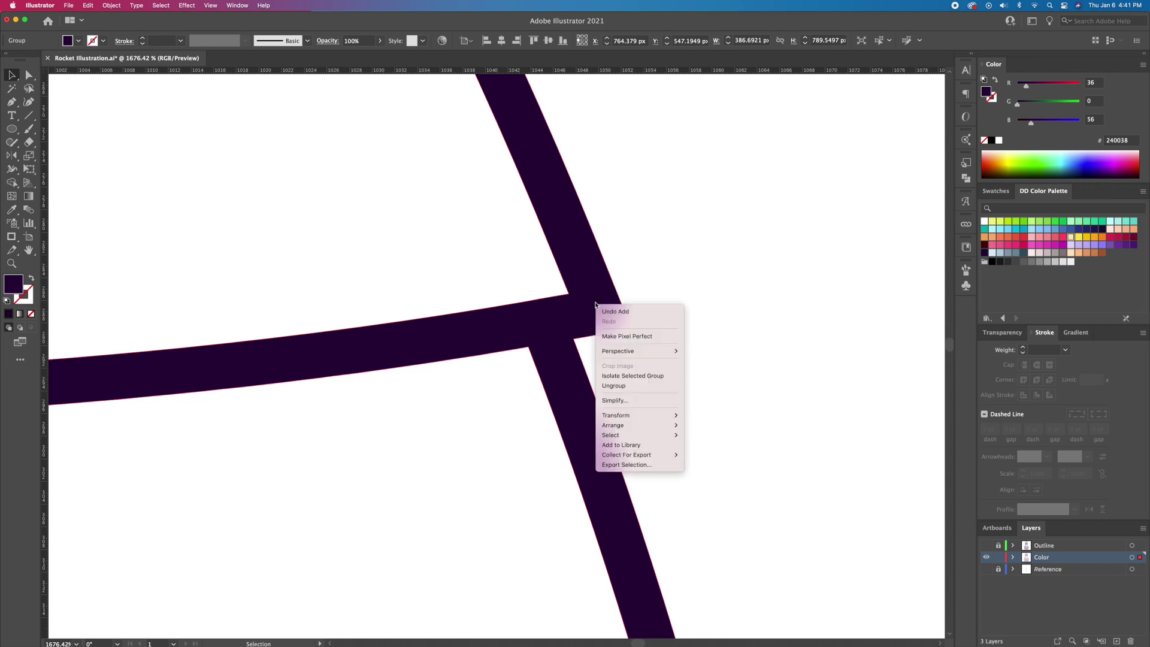
pyautogui.click(618, 388)
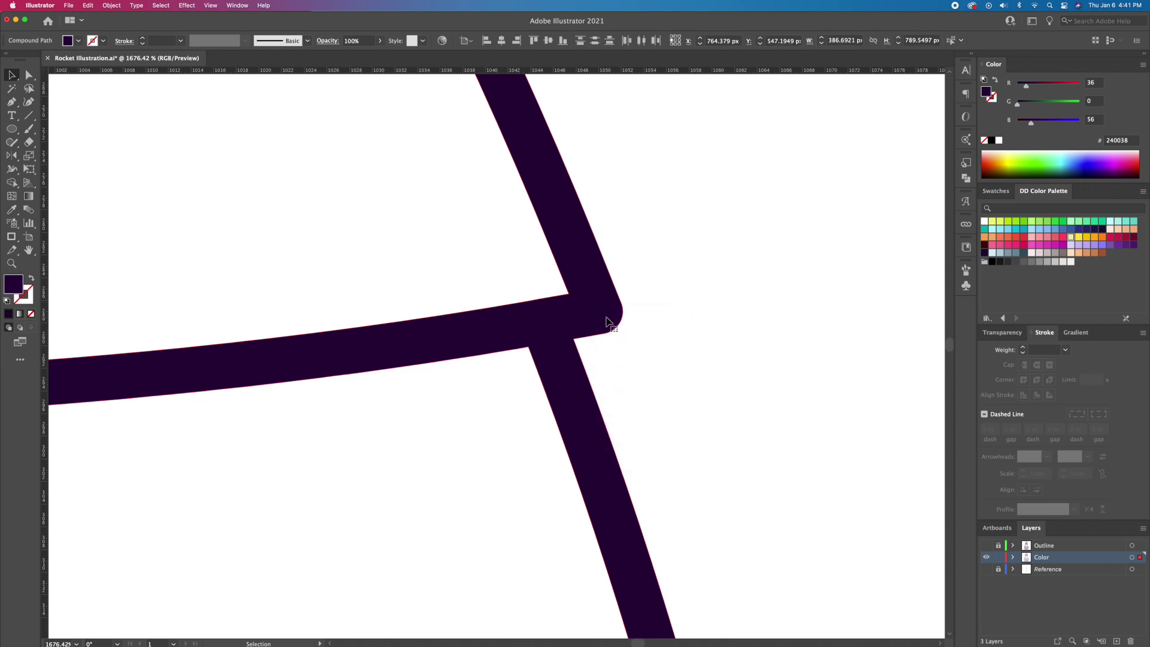
pyautogui.rightClick(606, 320)
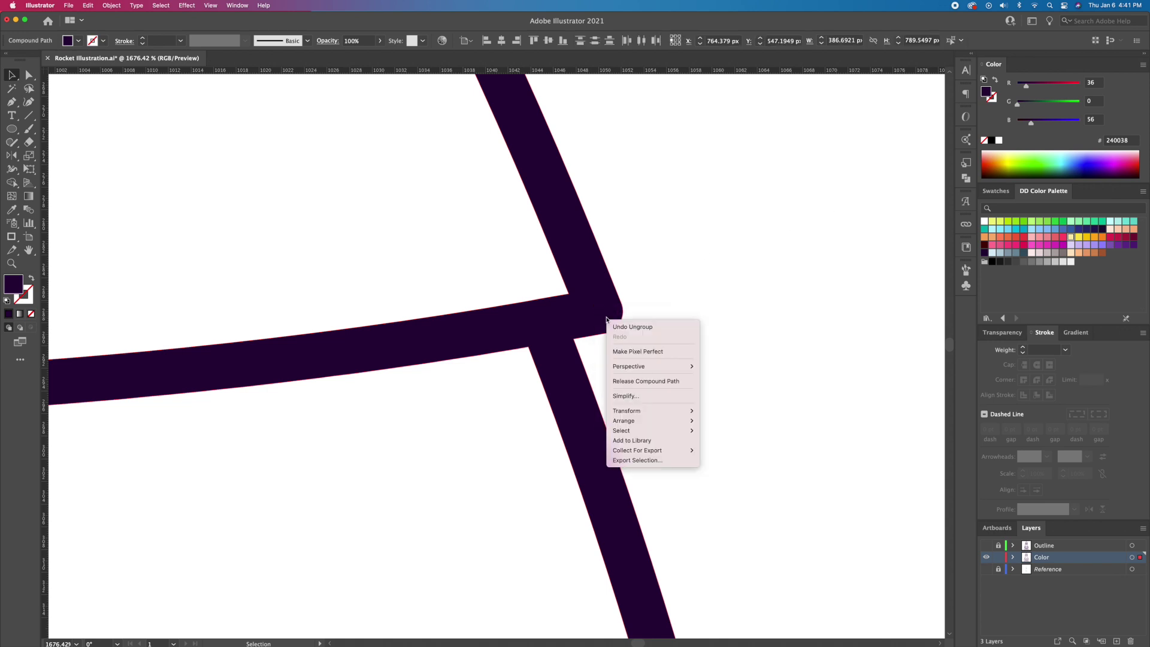
pyautogui.click(671, 382)
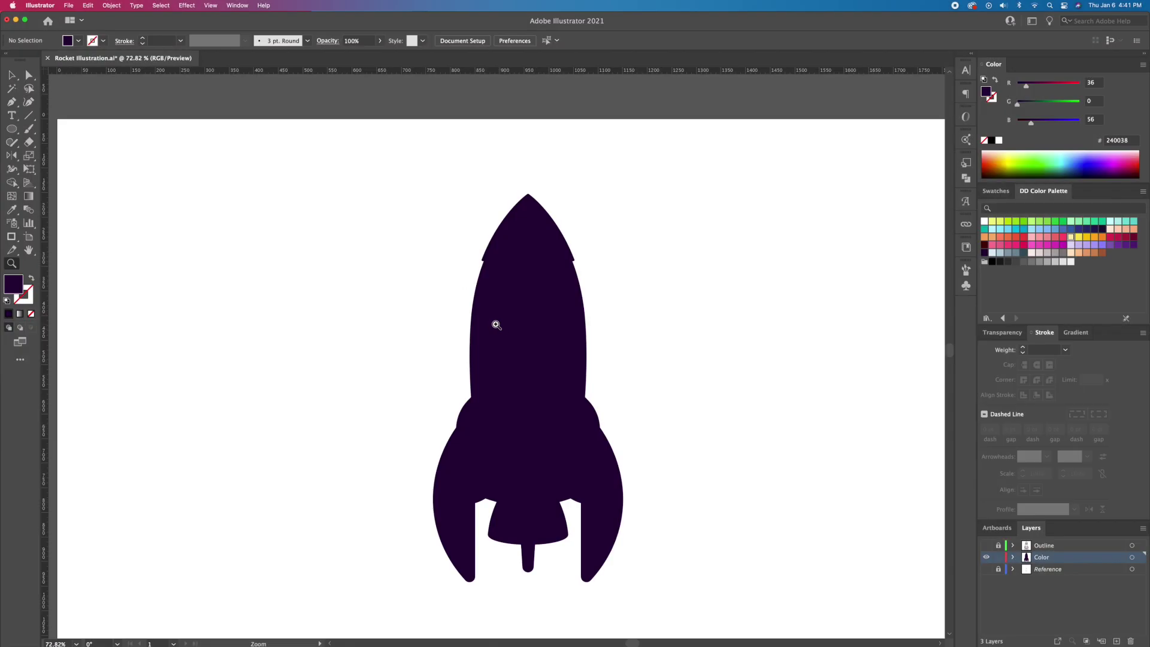
# Delete the large outer silhouette so only the inner rocket shapes are kept
pyautogui.press('v')
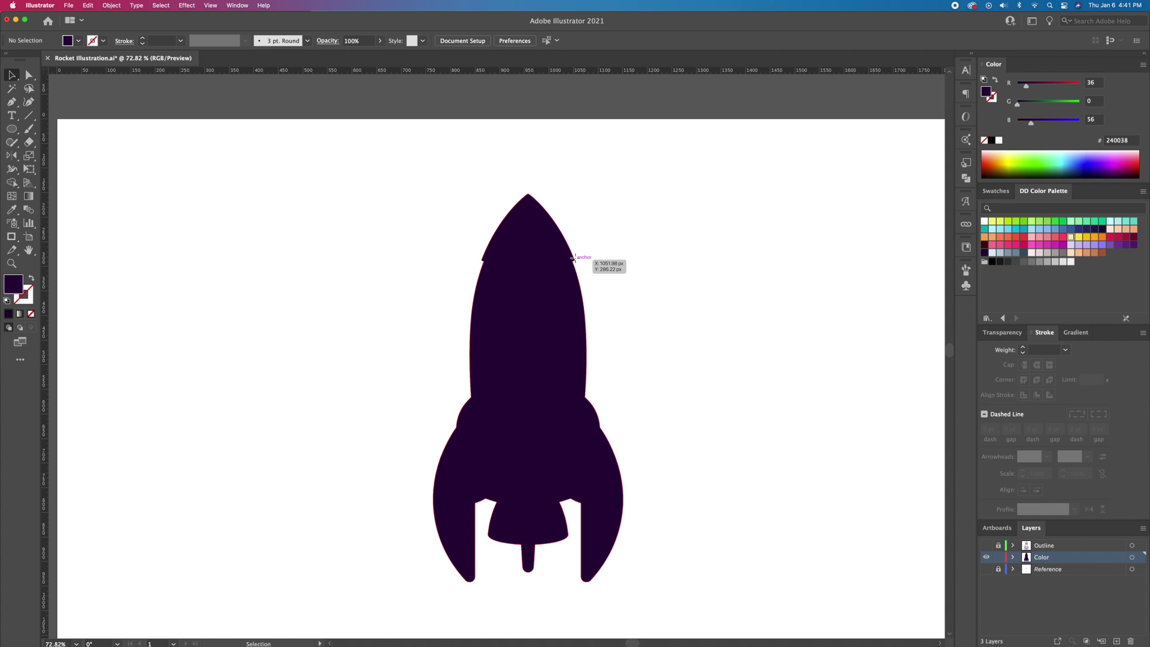
pyautogui.moveTo(568, 259); pyautogui.dragTo(354, 248)
pyautogui.press('Delete')
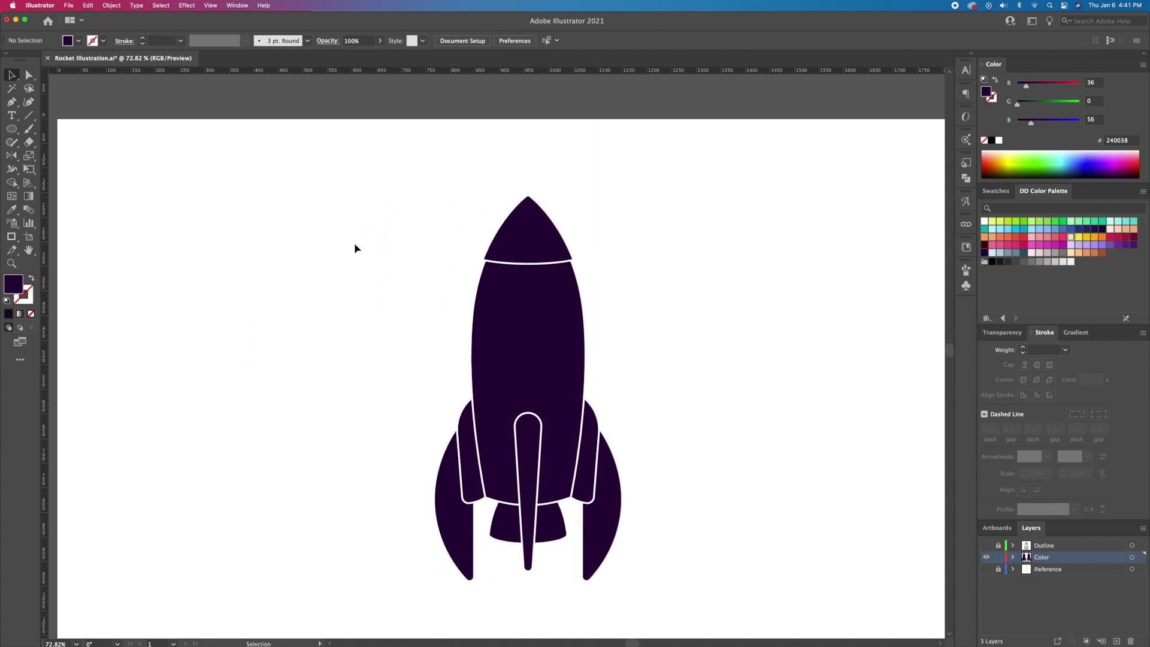
# Fill all the Color layer shapes with light gray F2F2F2 and show the Outline layer
pyautogui.press('super+a')
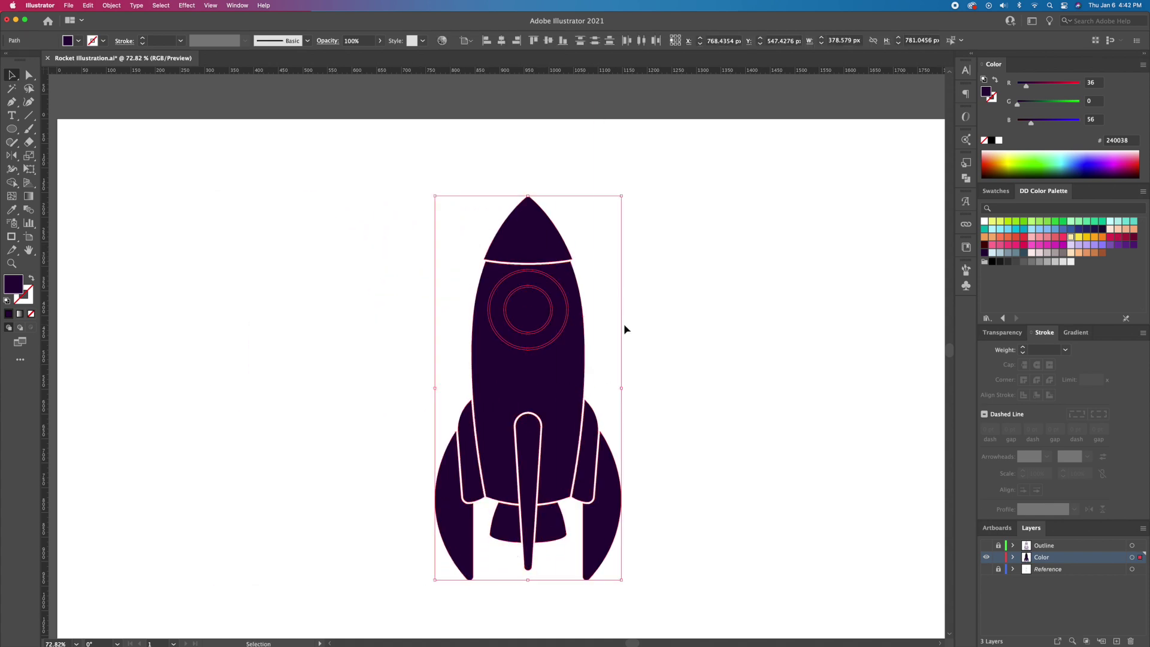
pyautogui.click(1070, 263)
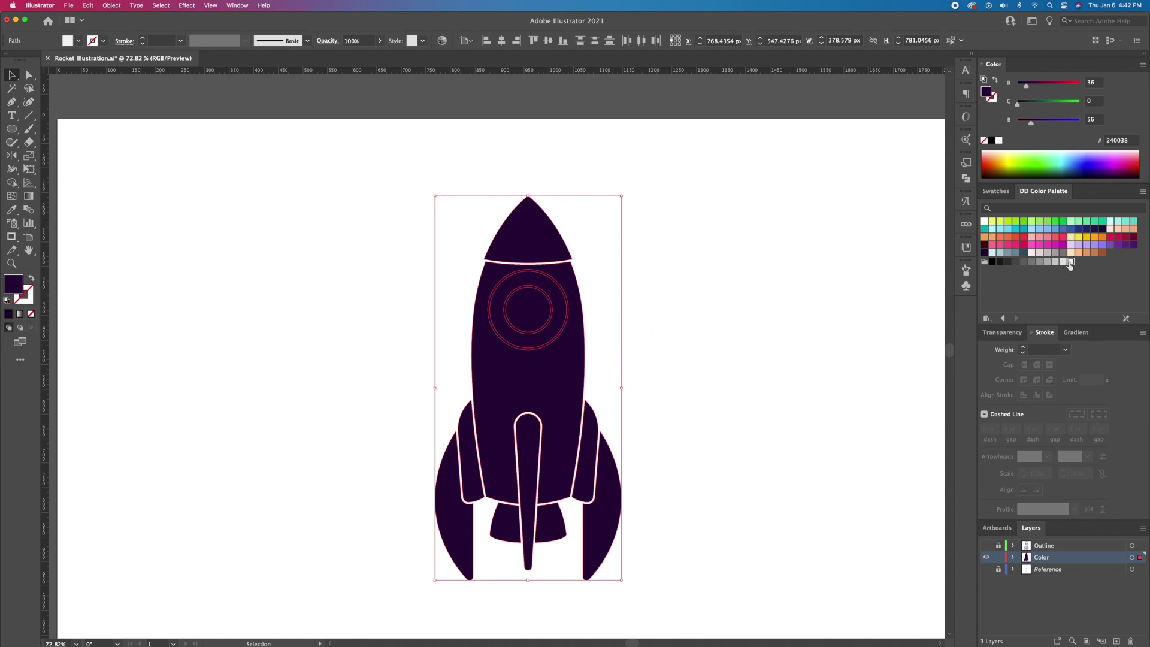
pyautogui.click(986, 545)
pyautogui.scroll(5, 575, 368)
pyautogui.moveTo(593, 369); pyautogui.dragTo(555, 308)
pyautogui.click(570, 334)
pyautogui.press('super+shift+a')
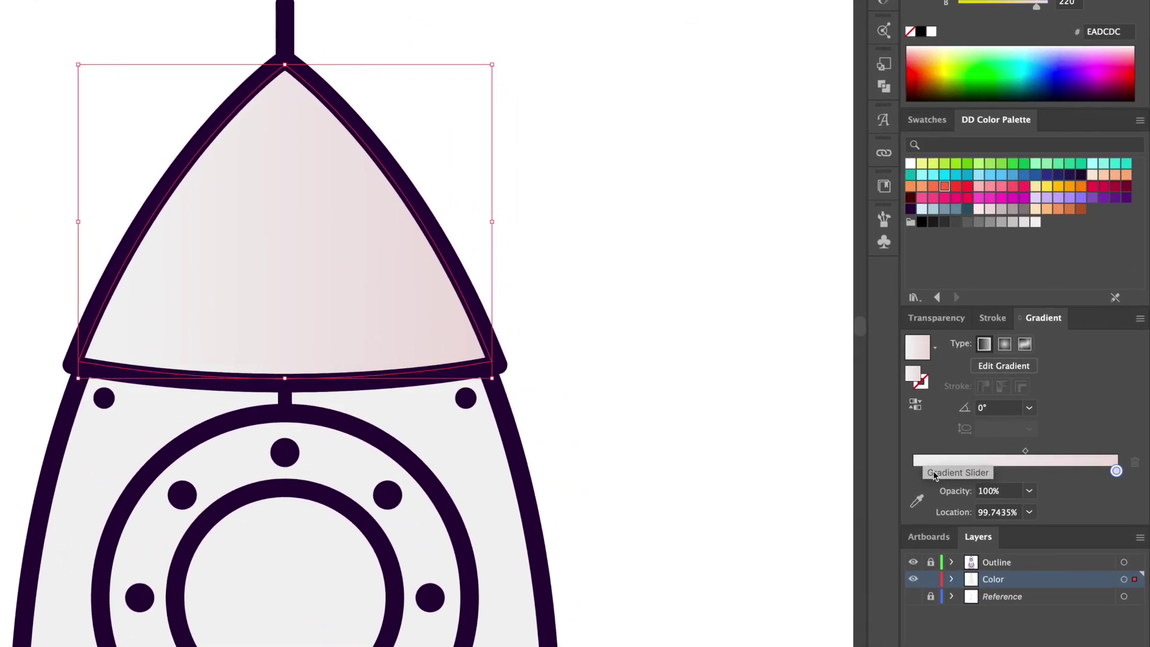
# Set the nose cone's linear gradient to run from orange FF885F to red FF5543
pyautogui.click(912, 471)
pyautogui.moveTo(937, 191); pyautogui.dragTo(912, 472)
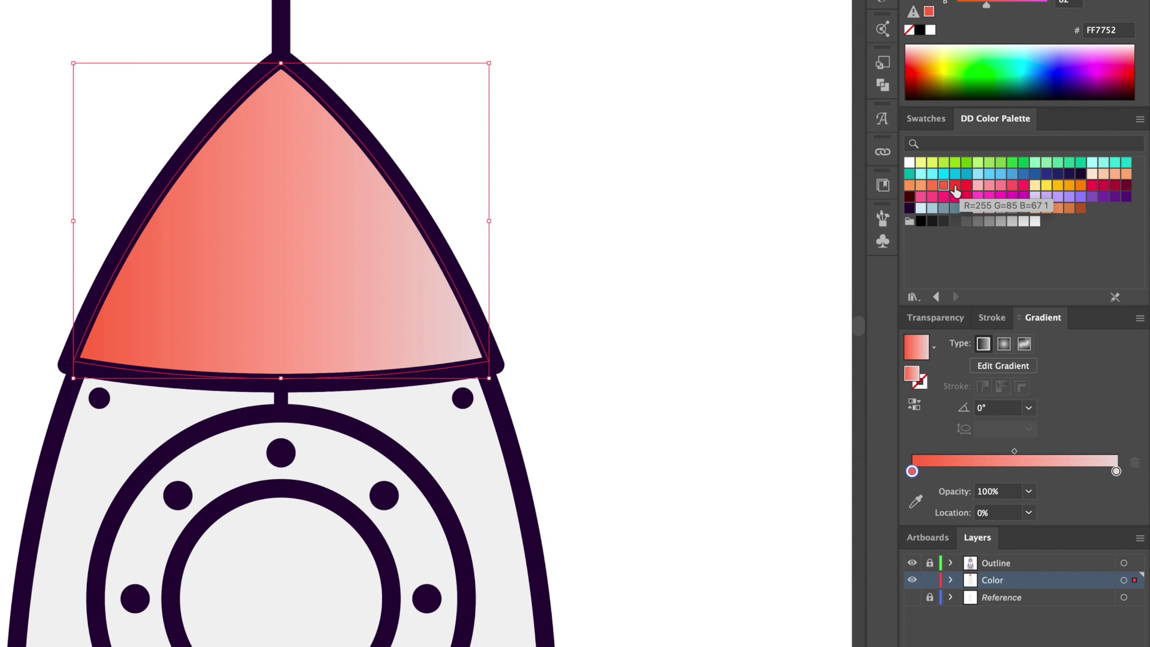
pyautogui.moveTo(956, 191); pyautogui.dragTo(1118, 473)
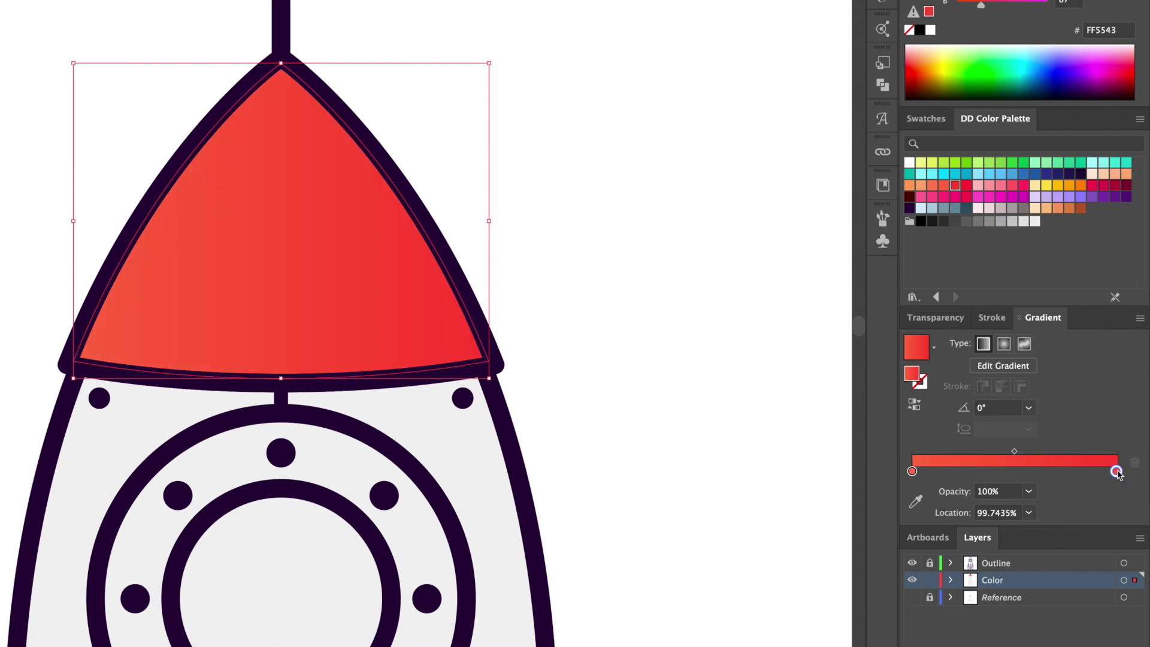
pyautogui.moveTo(936, 190); pyautogui.dragTo(916, 471)
pyautogui.click(679, 430)
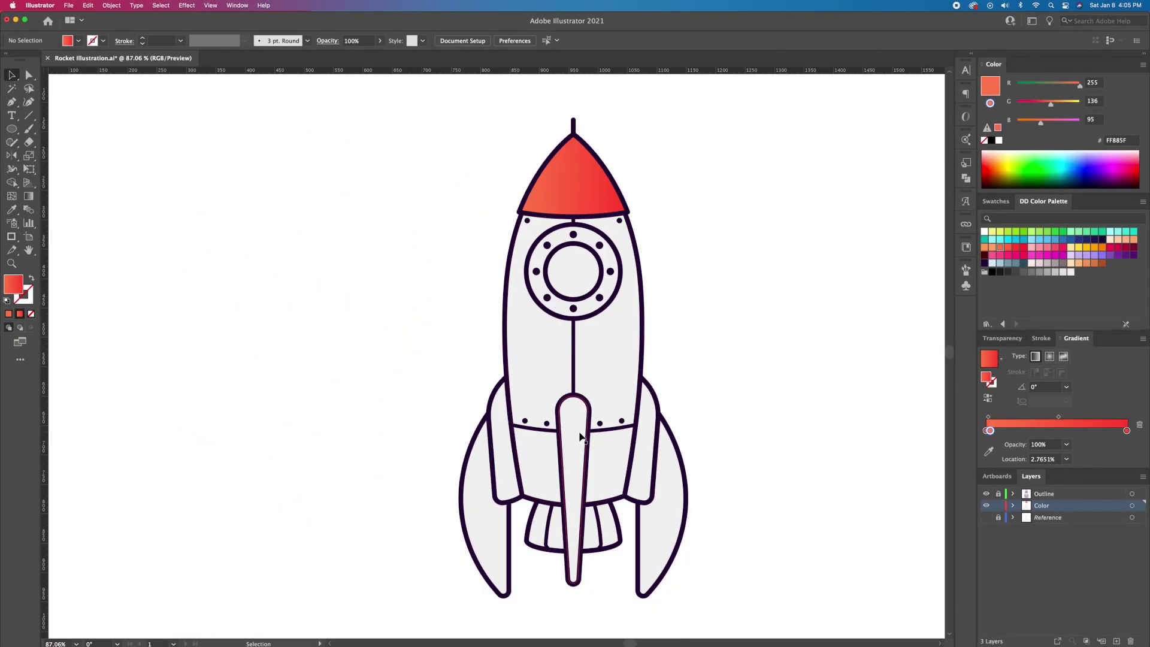
# Fill the central fin and both outer fins with the nose cone's gradient using the Eyedropper
pyautogui.click(573, 479)
pyautogui.keyDown('shift'); pyautogui.click(499, 512); pyautogui.keyUp('shift')
pyautogui.keyDown('shift'); pyautogui.click(658, 531); pyautogui.keyUp('shift')
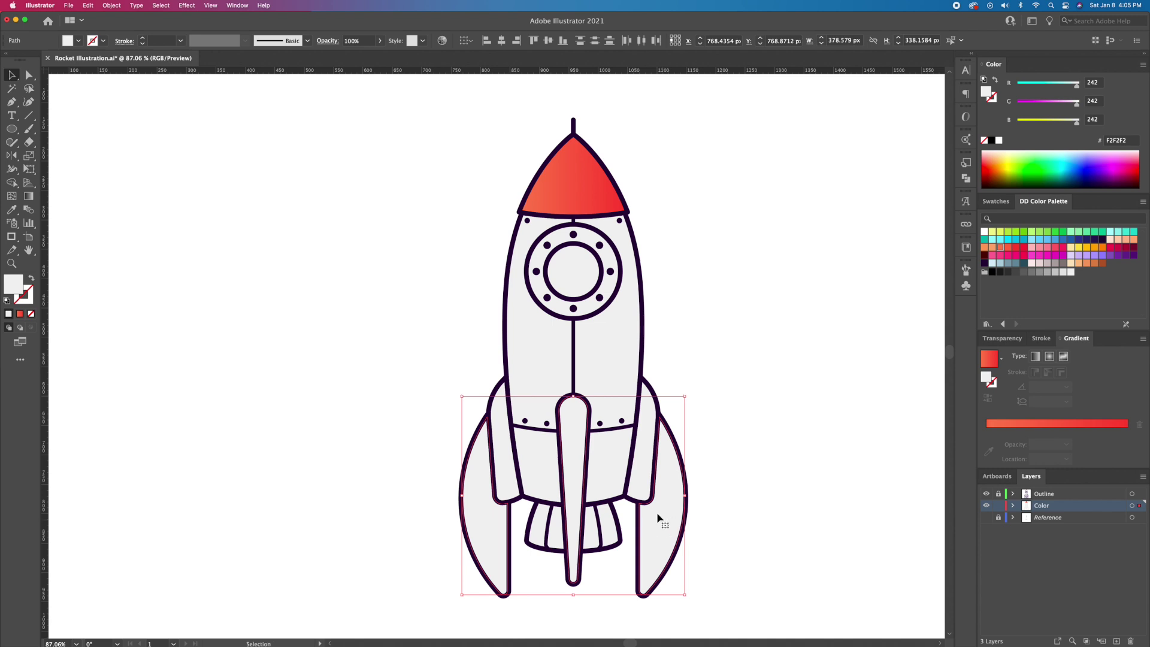
pyautogui.press('i')
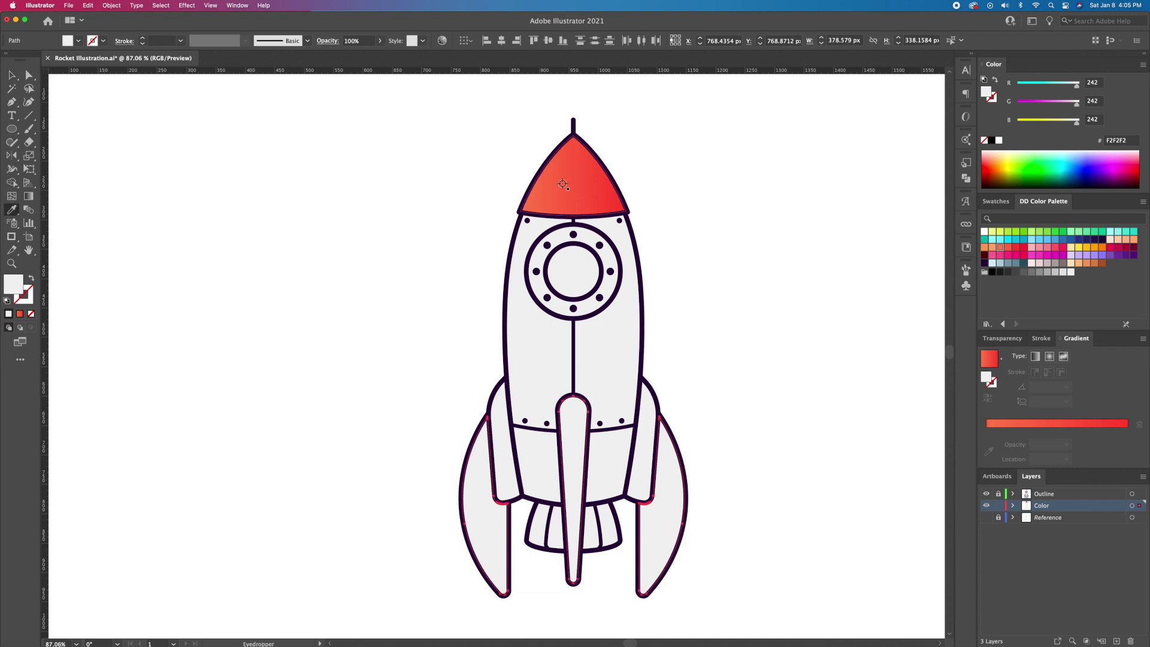
pyautogui.click(563, 185)
pyautogui.press('super+shift+a')
pyautogui.press('z')
pyautogui.click(643, 592)
pyautogui.scroll(-2, 689, 525)
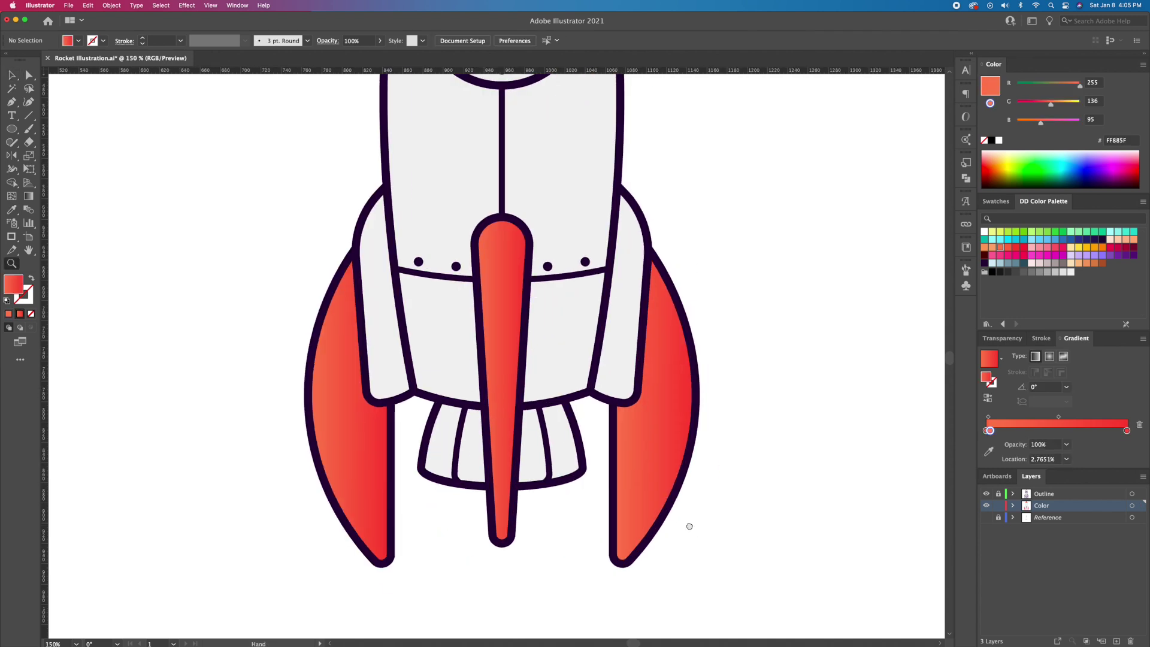
# Reverse the right outer fin's gradient so it runs from orange at the outer edge to red at the inner edge
pyautogui.press('v')
pyautogui.click(647, 447)
pyautogui.press('g')
pyautogui.moveTo(697, 449)
pyautogui.mouseDown()
pyautogui.moveTo(624, 452)
pyautogui.moveTo(646, 450)
pyautogui.mouseUp()
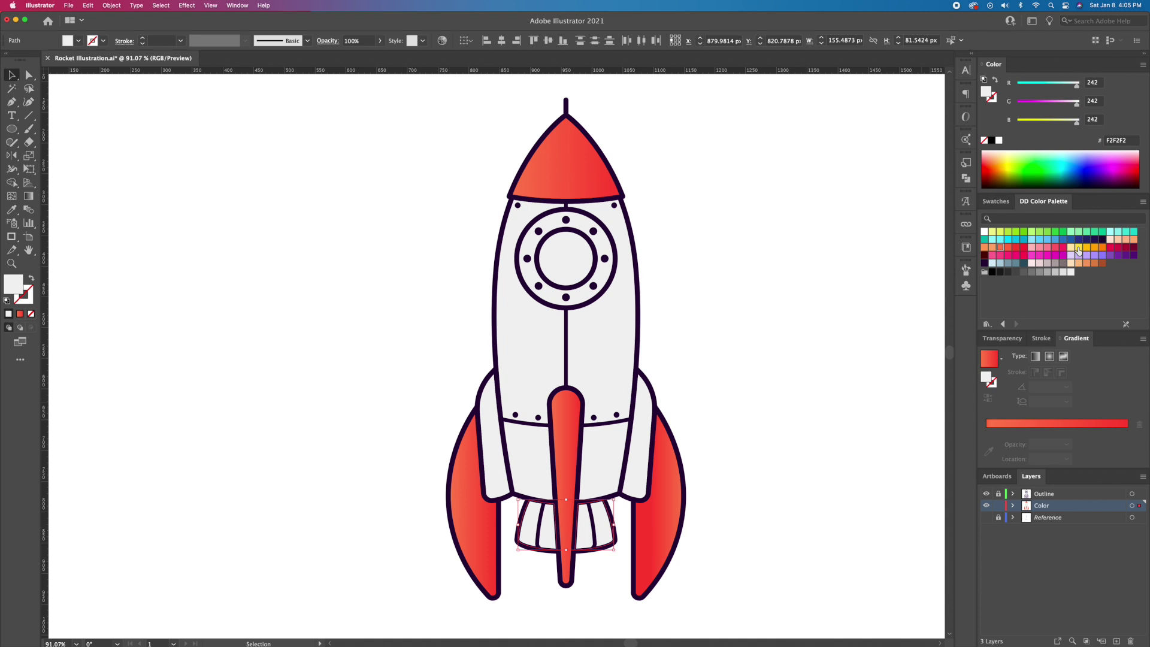
# Fill the engine nozzle with yellow, both side boosters with cyan 4FD7F7 and the porthole glass with pale cyan
pyautogui.click(1079, 250)
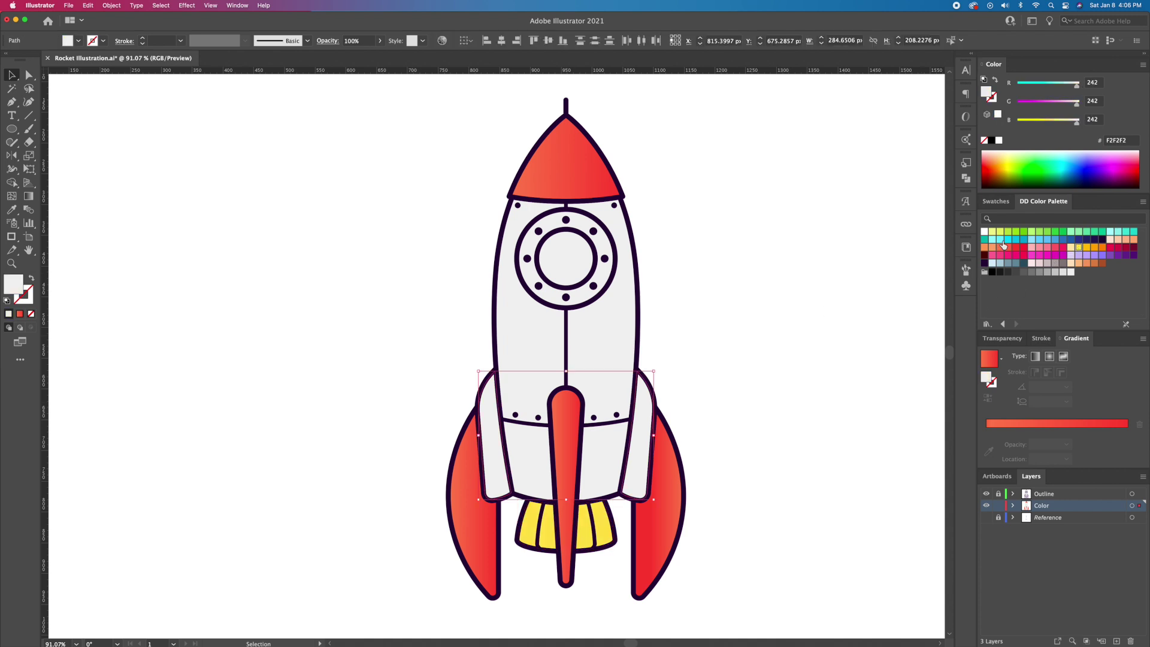
pyautogui.click(1000, 240)
pyautogui.click(1008, 239)
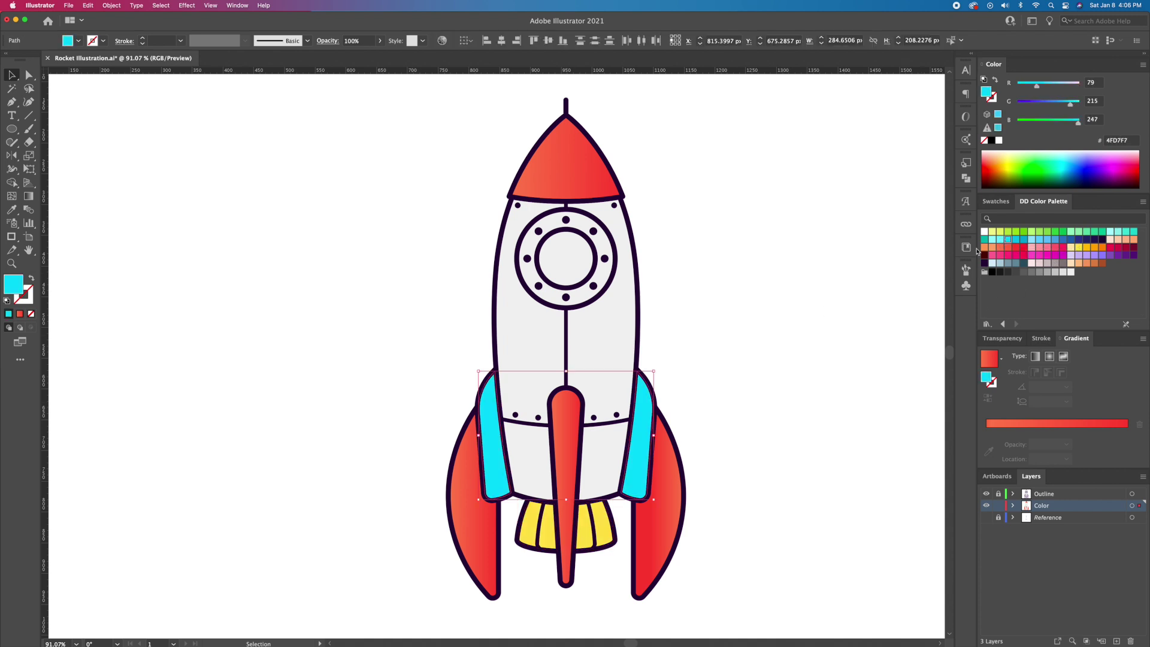
pyautogui.press('i')
pyautogui.click(663, 437)
pyautogui.scroll(3, 613, 223)
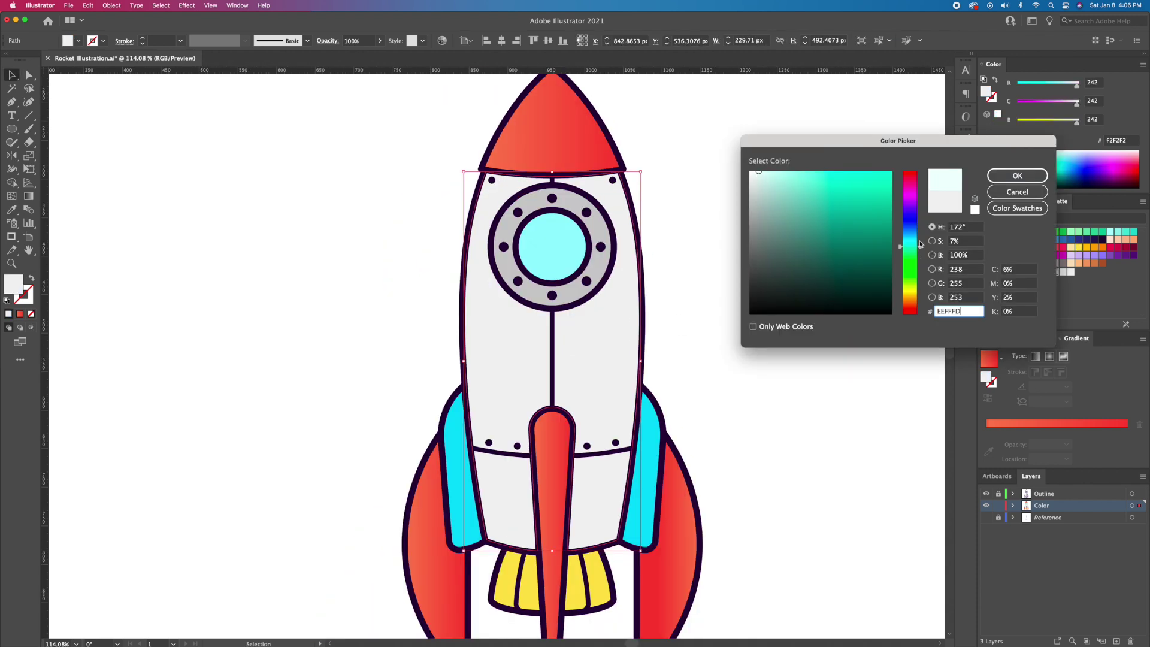
# Fill the rocket body with pale lavender EDE6EF
pyautogui.moveTo(921, 247); pyautogui.dragTo(921, 200)
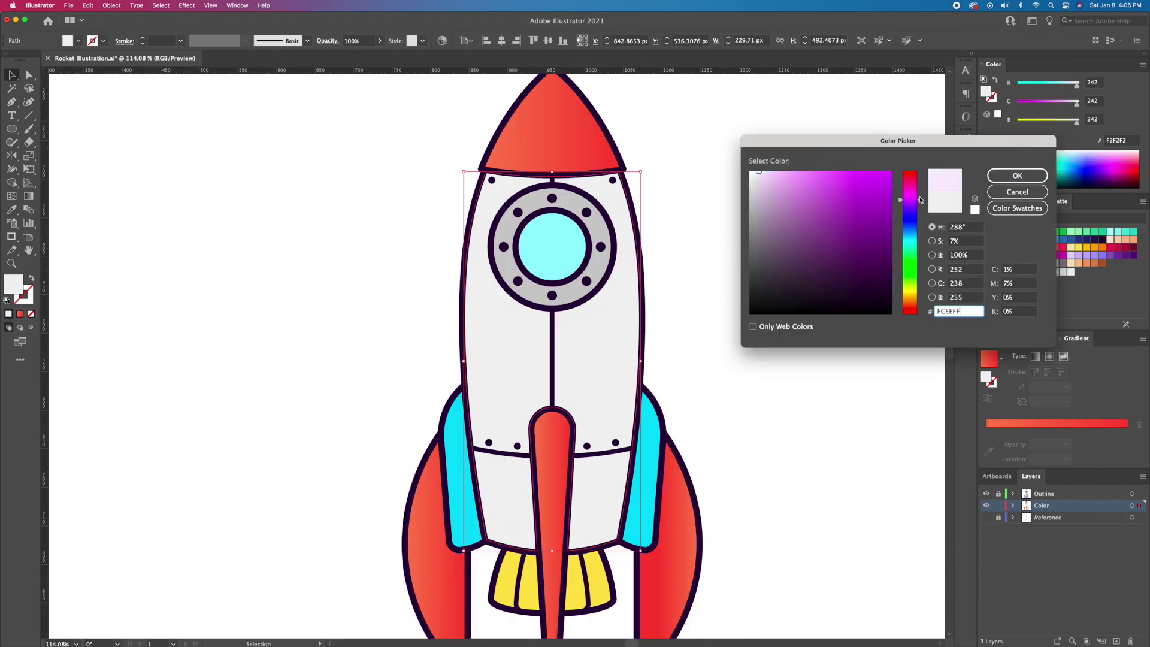
pyautogui.click(756, 177)
pyautogui.press('Return')
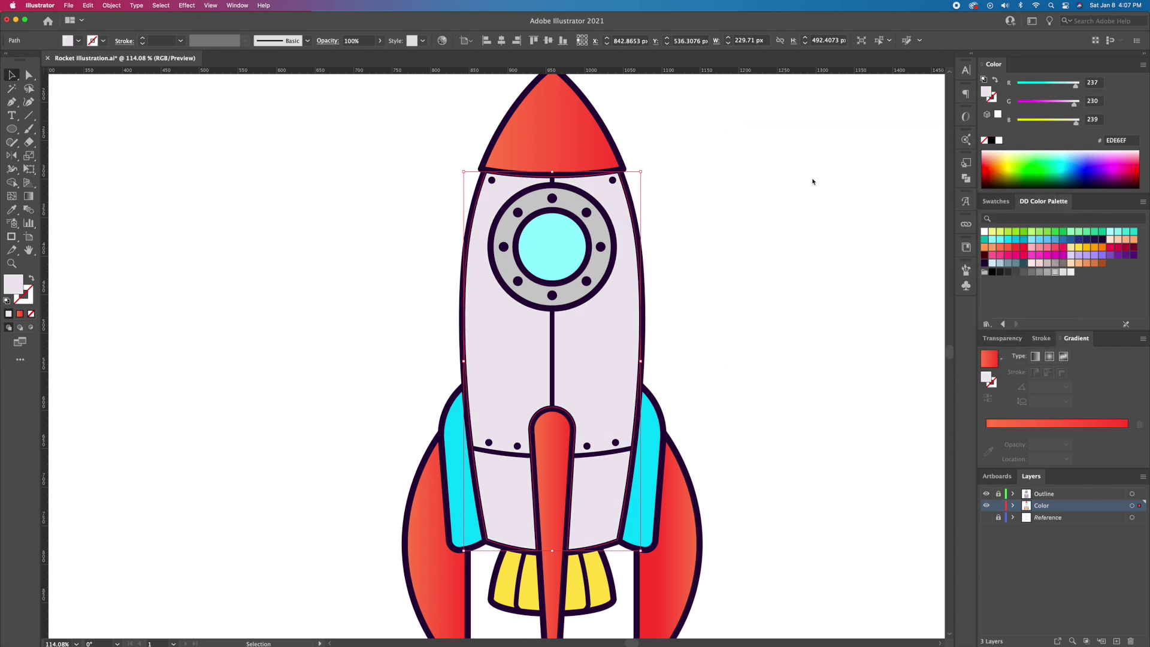
# Match the porthole ring's fill to the lavender rocket body using the Eyedropper
pyautogui.click(814, 180)
pyautogui.click(584, 281)
pyautogui.press('i')
pyautogui.click(606, 338)
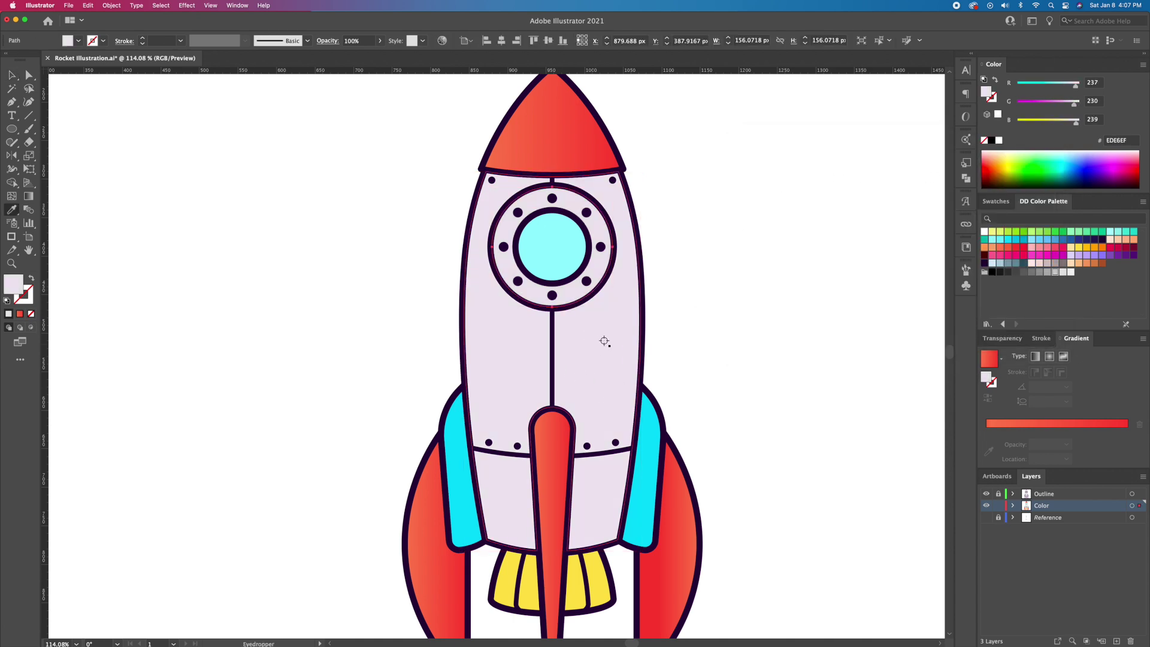
pyautogui.press('super+shift+a')
# Copy the nose cone's color shape and paste one duplicate in front of it and another behind it
pyautogui.press('z')
pyautogui.press('super+0')
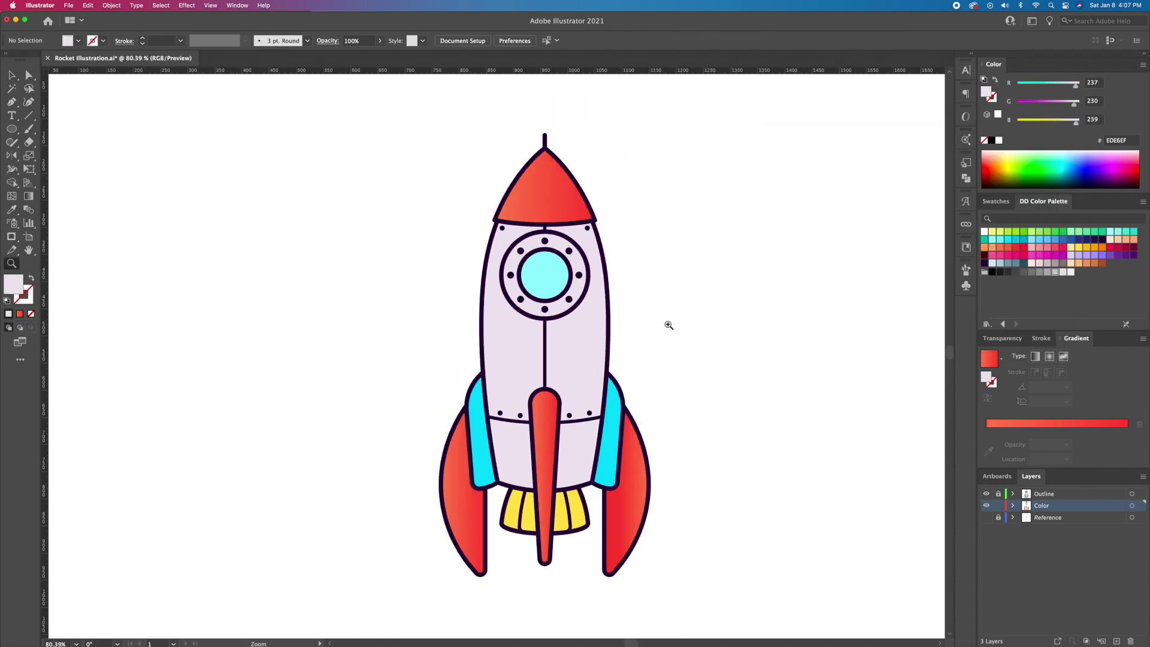
pyautogui.moveTo(542, 150); pyautogui.dragTo(685, 172)
pyautogui.press('v')
pyautogui.click(597, 279)
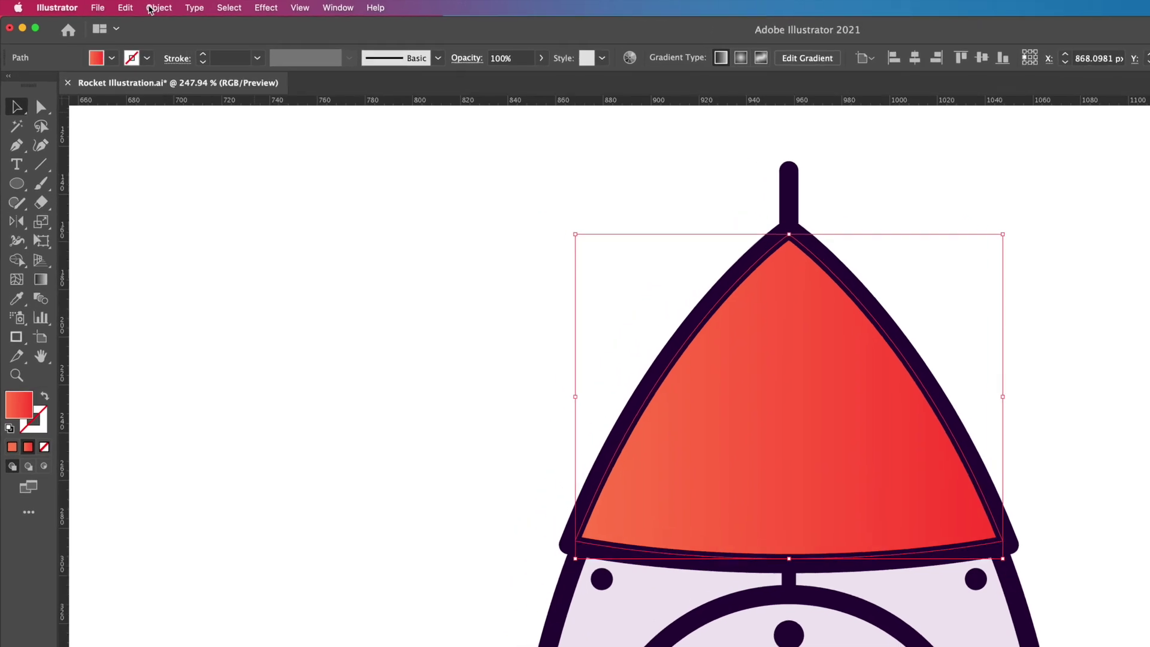
pyautogui.click(125, 8)
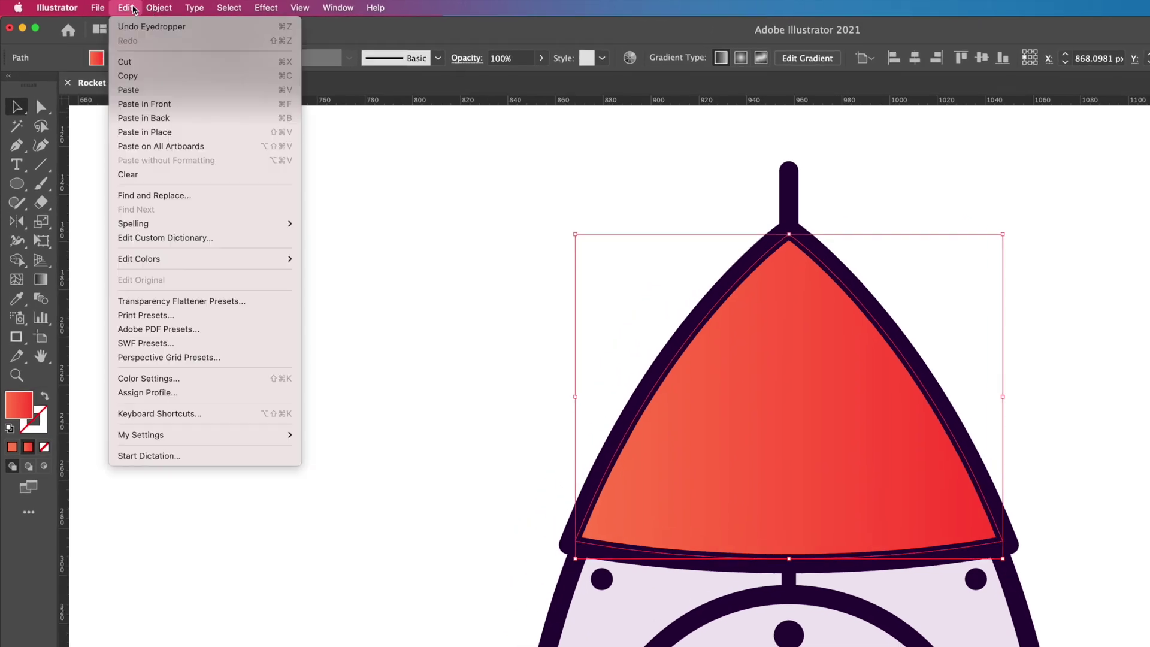
pyautogui.click(129, 75)
pyautogui.click(126, 8)
pyautogui.click(144, 104)
pyautogui.click(125, 8)
pyautogui.click(144, 118)
pyautogui.click(1080, 273)
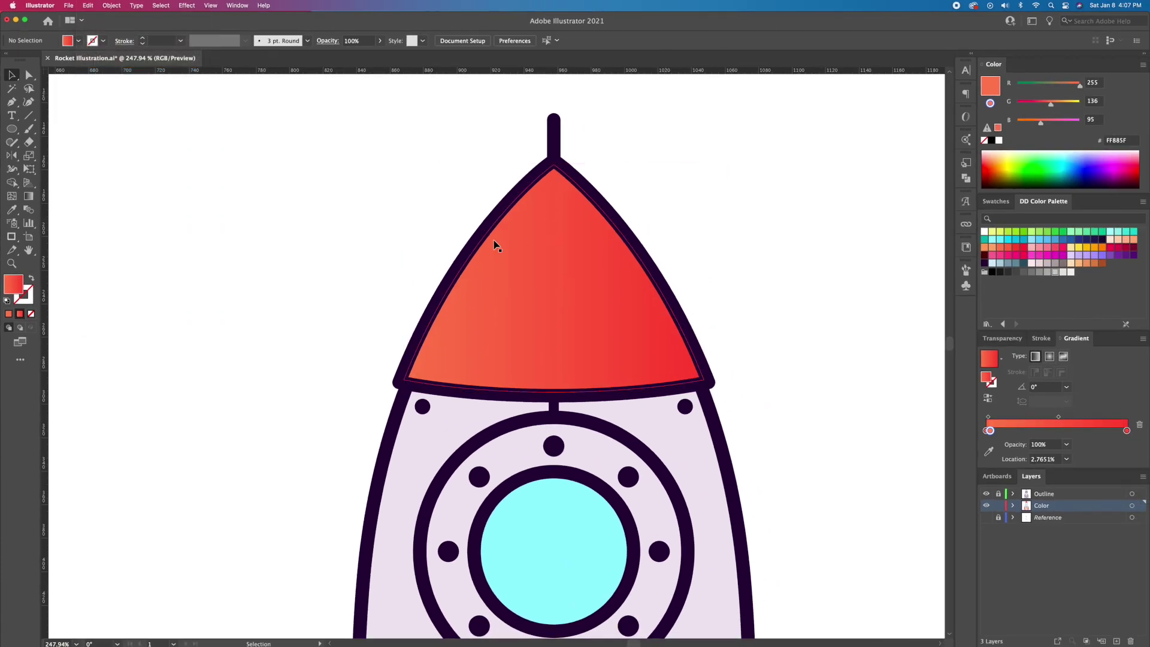
# Shift the top nose cone duplicate 11 px to the right, keeping its vertical position
pyautogui.click(592, 263)
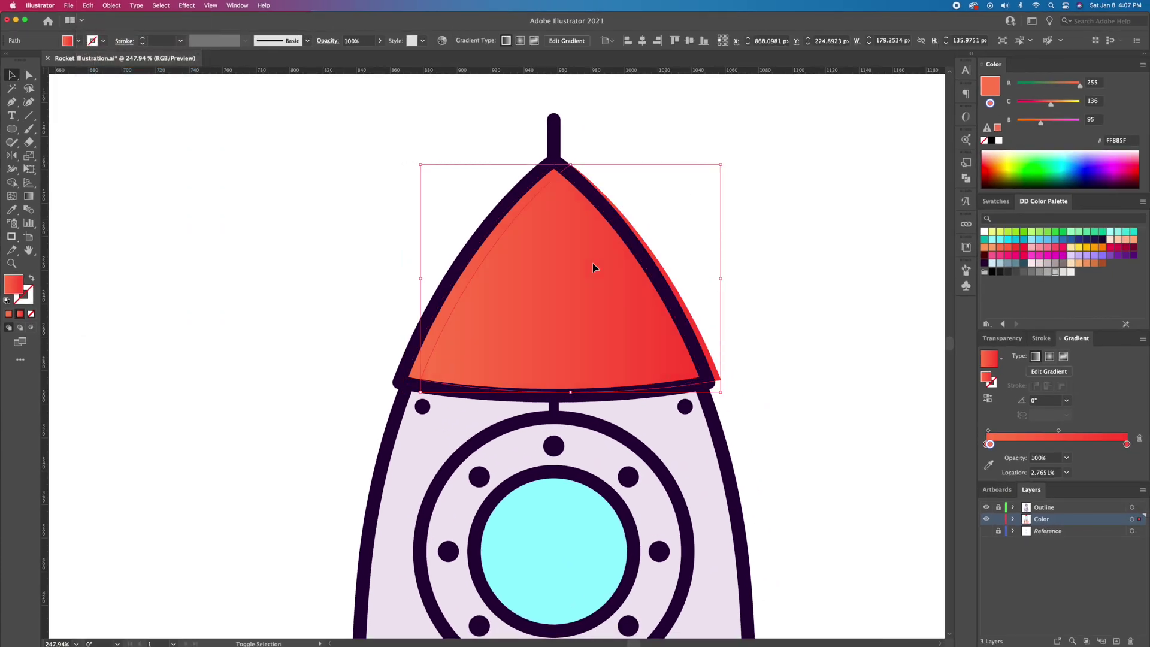
pyautogui.press('Right')
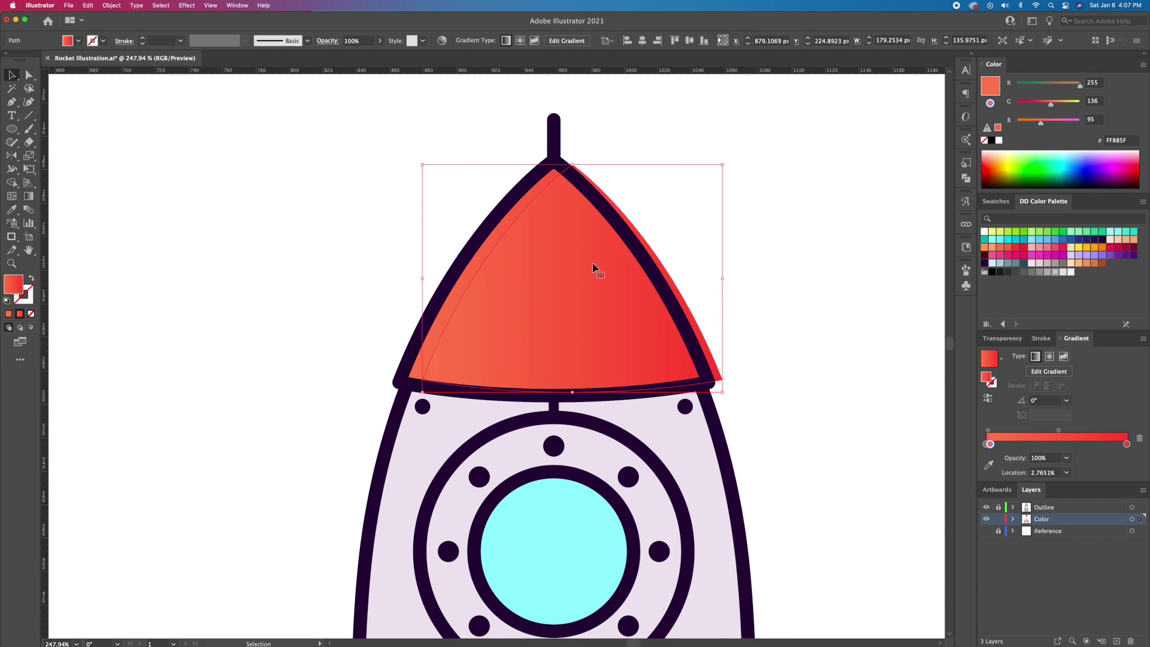
pyautogui.click(757, 201)
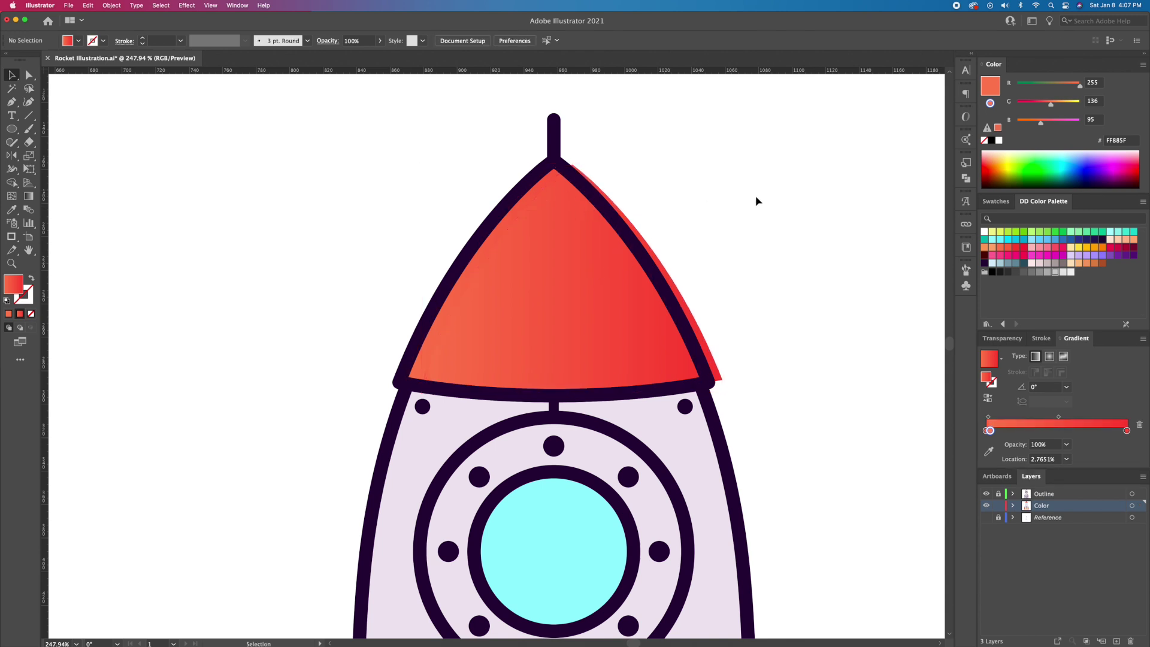
# Use the Shape Builder on the two offset nose cone shapes to cut away all but the highlight sliver along the left edge
pyautogui.click(714, 357)
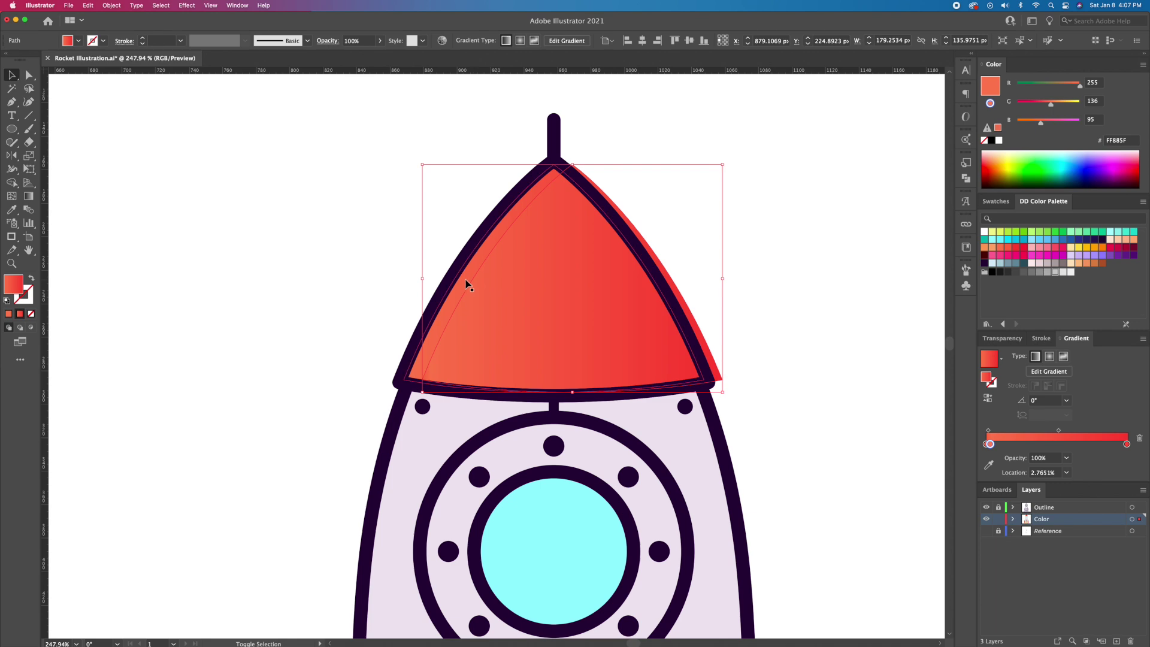
pyautogui.moveTo(464, 283); pyautogui.dragTo(572, 262)
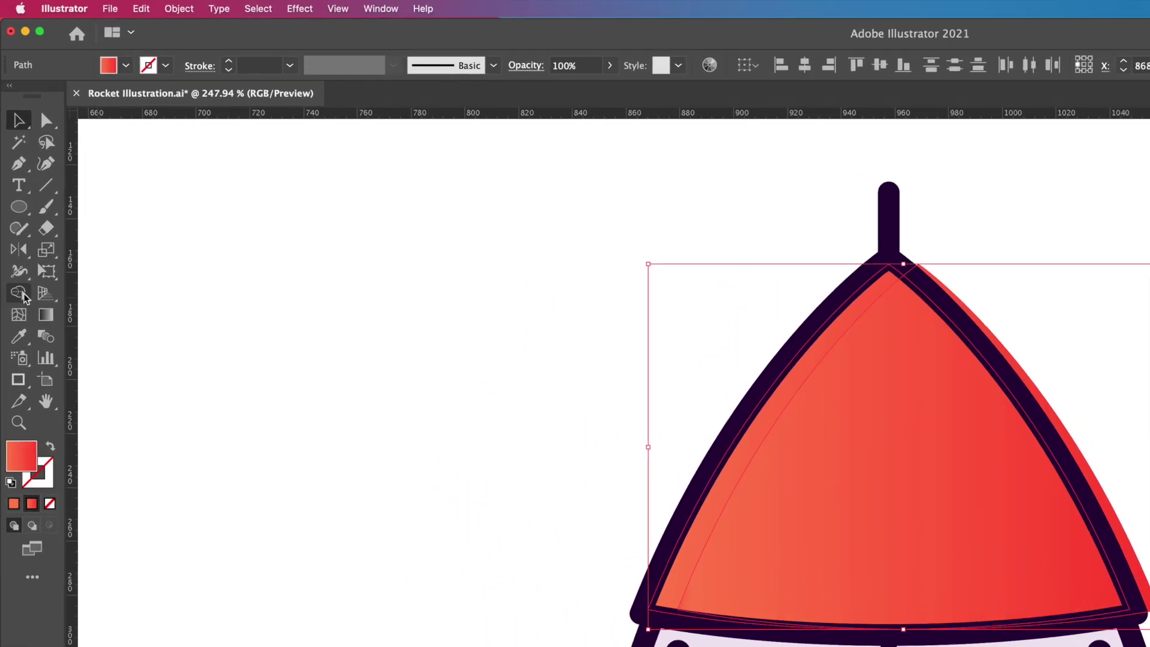
pyautogui.click(16, 189)
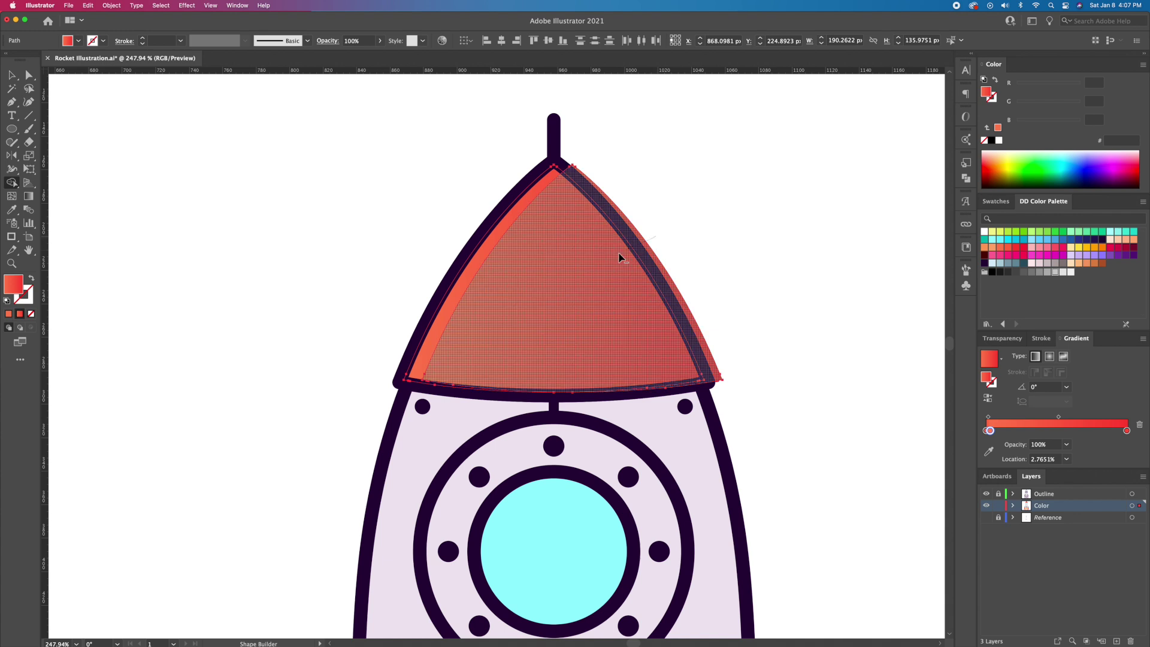
pyautogui.click(619, 254)
pyautogui.press('v')
# Fill the nose cone's left highlight sliver with light orange FFB07B
pyautogui.click(487, 261)
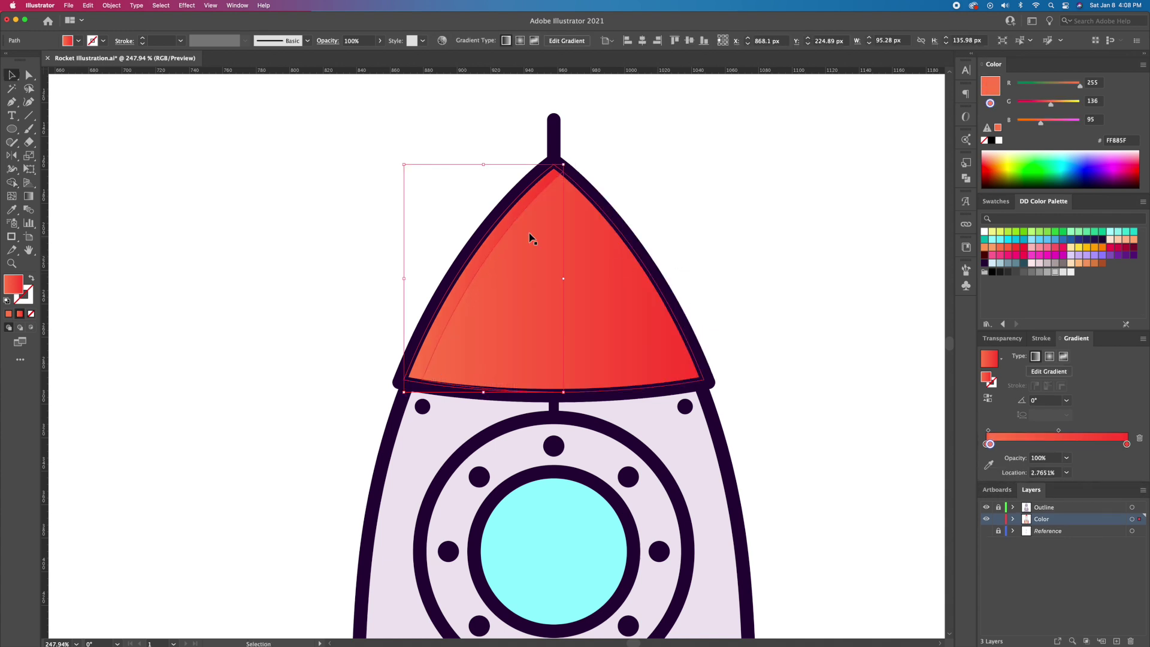
pyautogui.click(991, 249)
pyautogui.click(680, 141)
# Offset a duplicate of the left outer fin 11 px to the right and select it together with the fin shape beneath
pyautogui.press('z')
pyautogui.moveTo(681, 141); pyautogui.dragTo(577, 146)
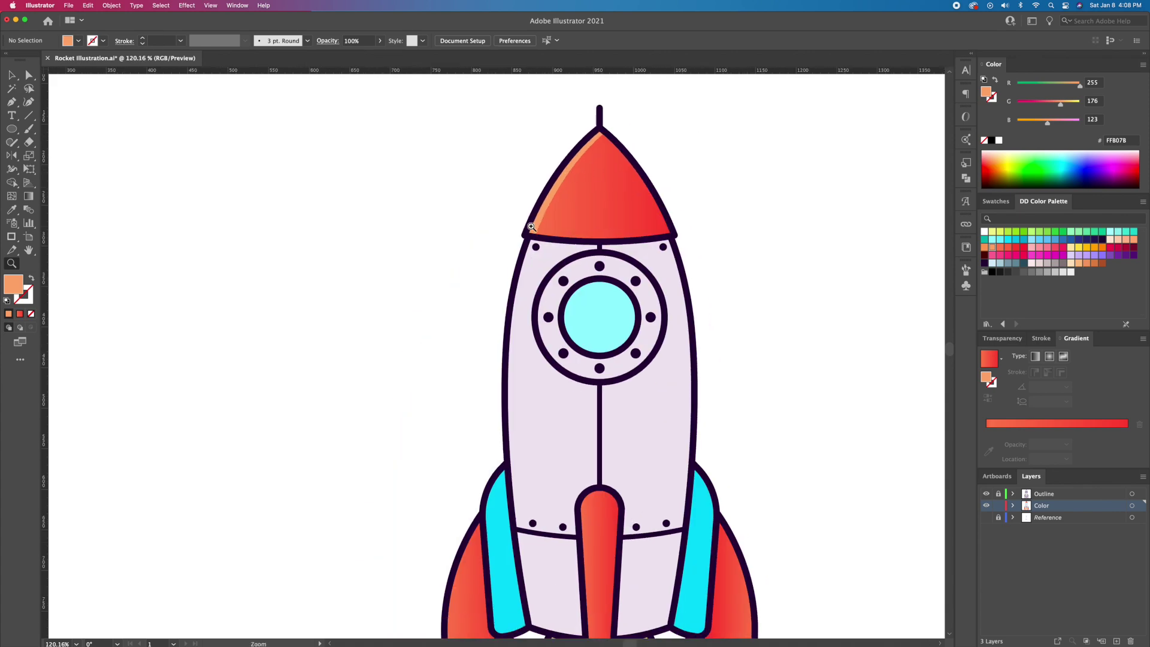
pyautogui.scroll(-10, 546, 288)
pyautogui.moveTo(473, 392); pyautogui.dragTo(527, 390)
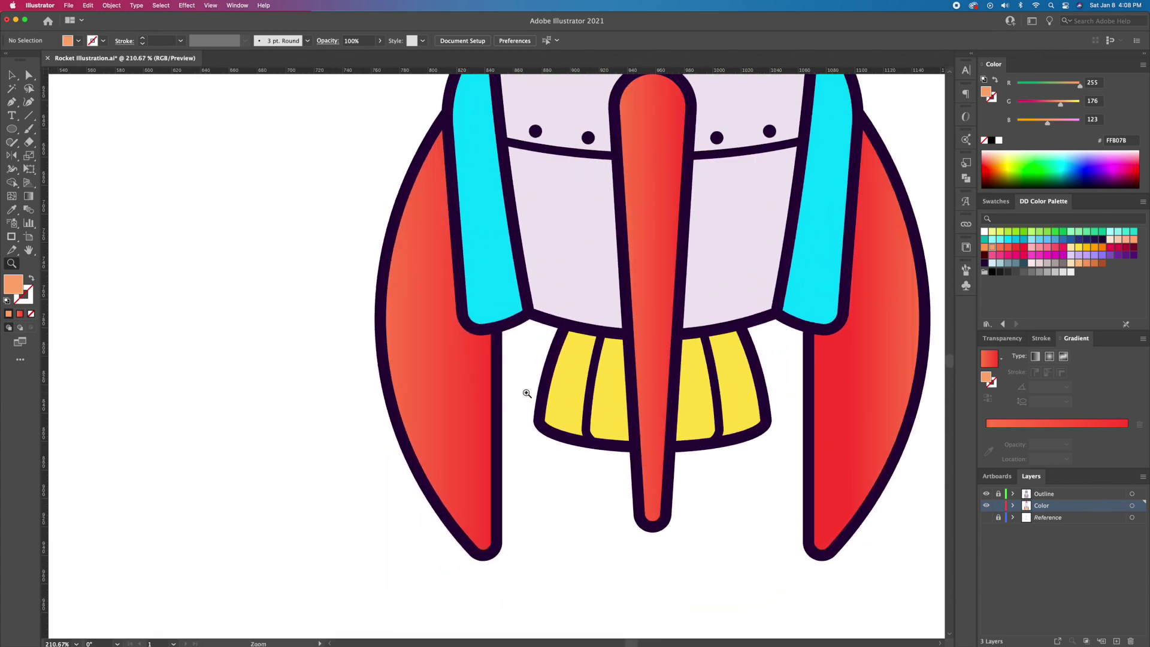
pyautogui.press('v')
pyautogui.click(449, 389)
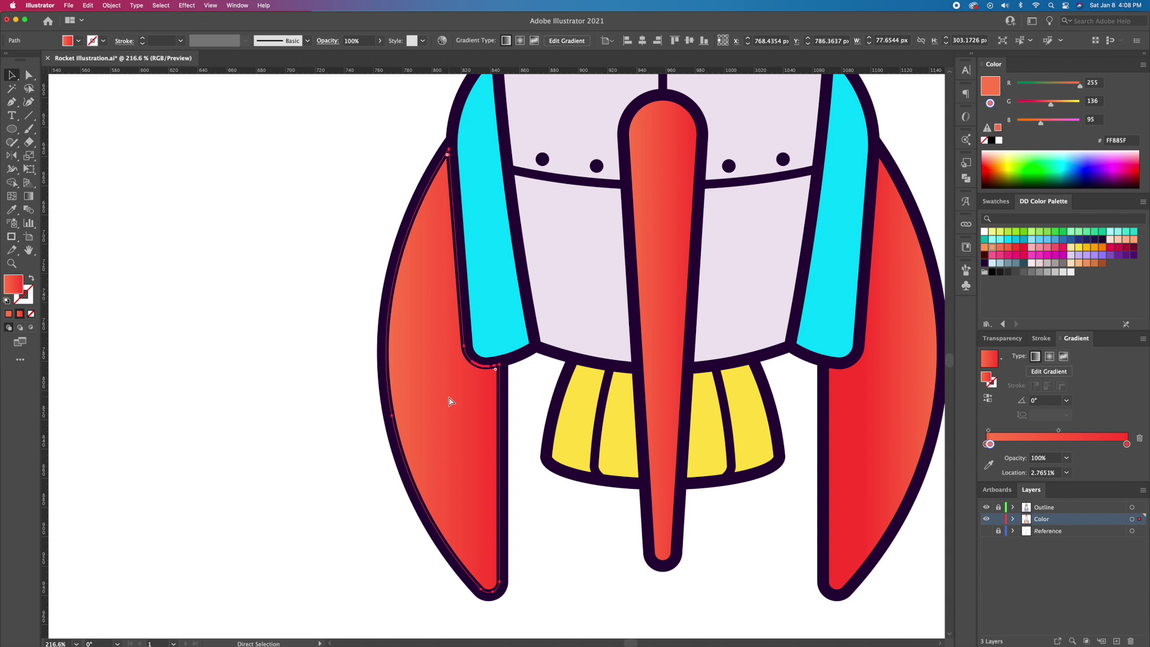
pyautogui.hotkey('shift', 'Right')
pyautogui.press('Right')
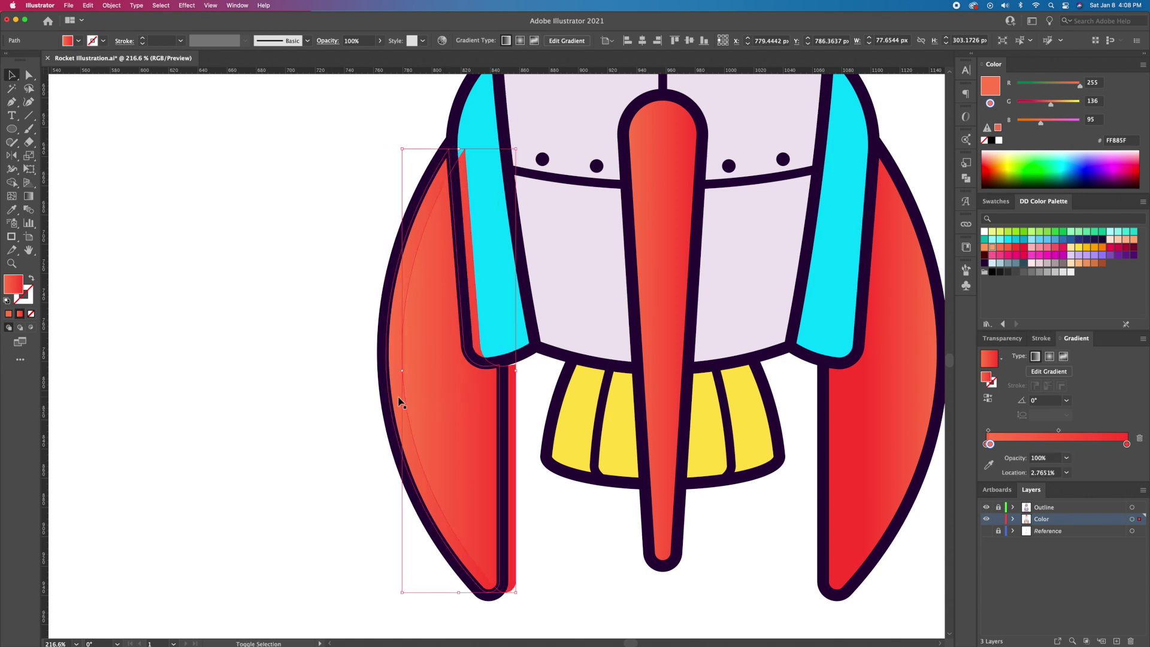
pyautogui.keyDown('shift'); pyautogui.click(400, 402); pyautogui.keyUp('shift')
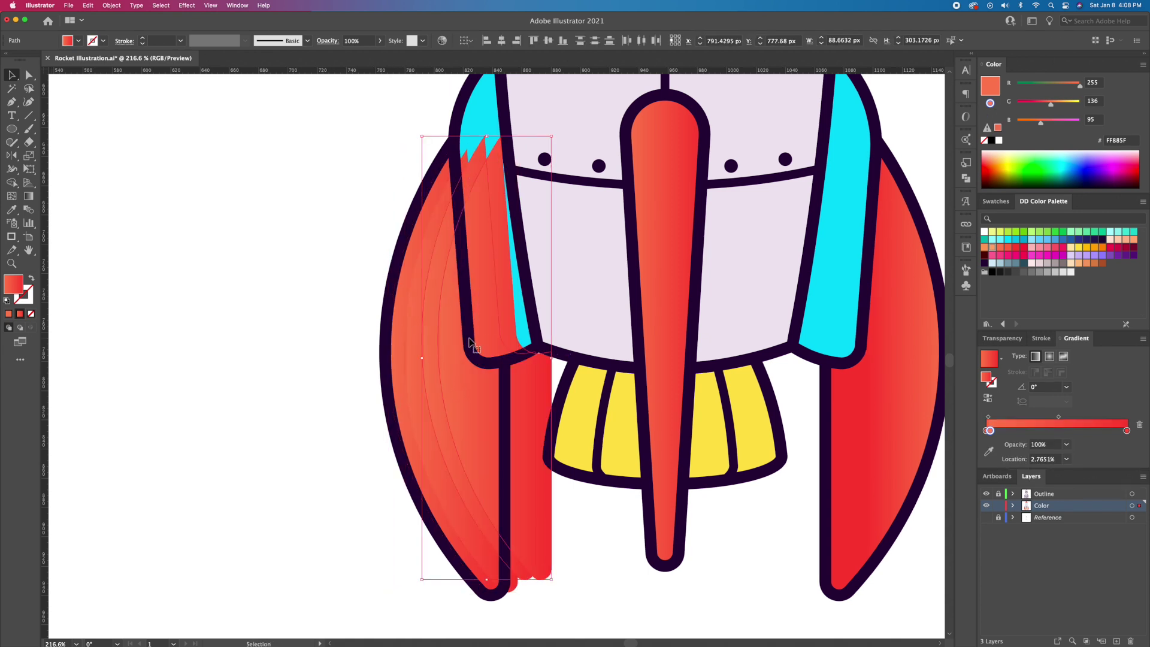